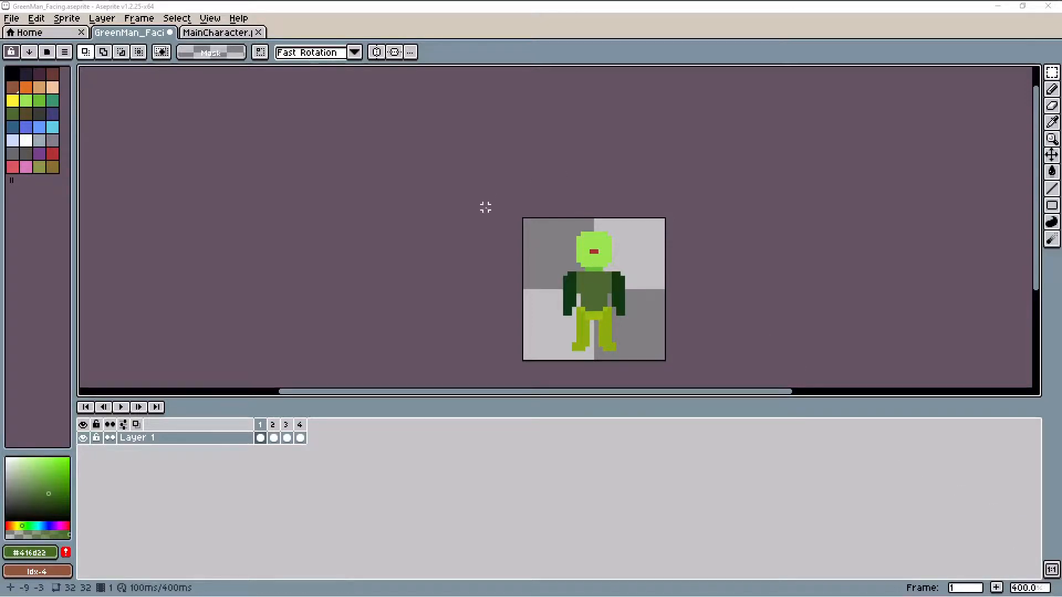
Compare the MainCharacter.png sprite with the GreenMan_Facing sprite
left_click(217, 32)
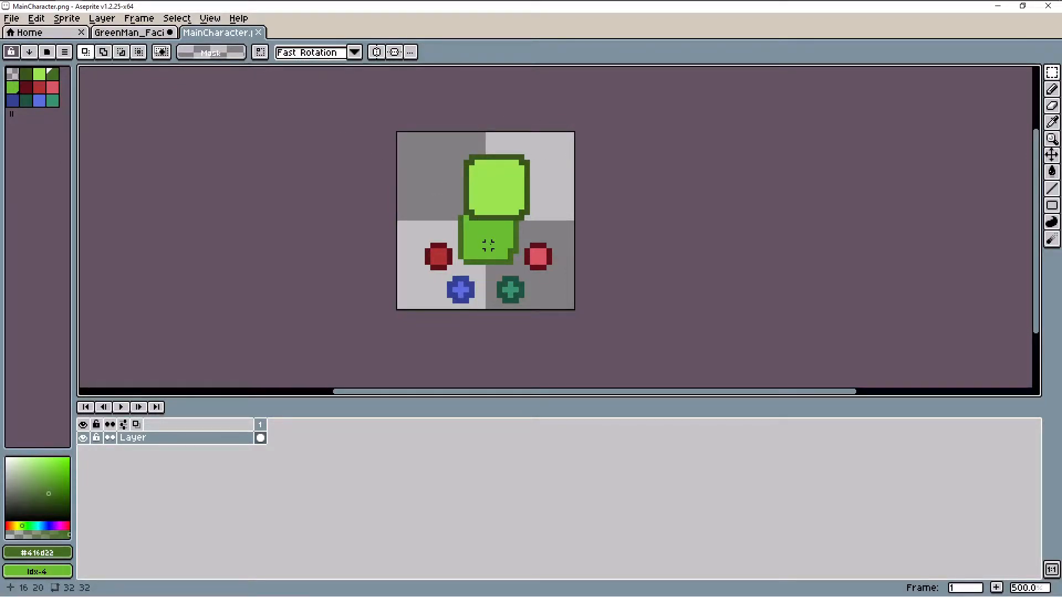
left_click(127, 32)
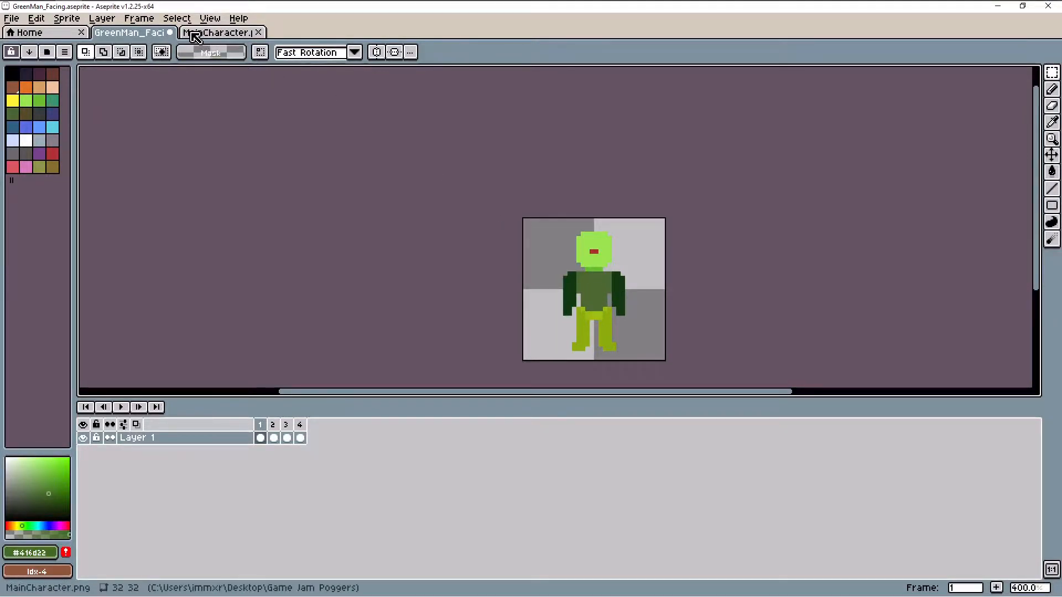
left_click(217, 33)
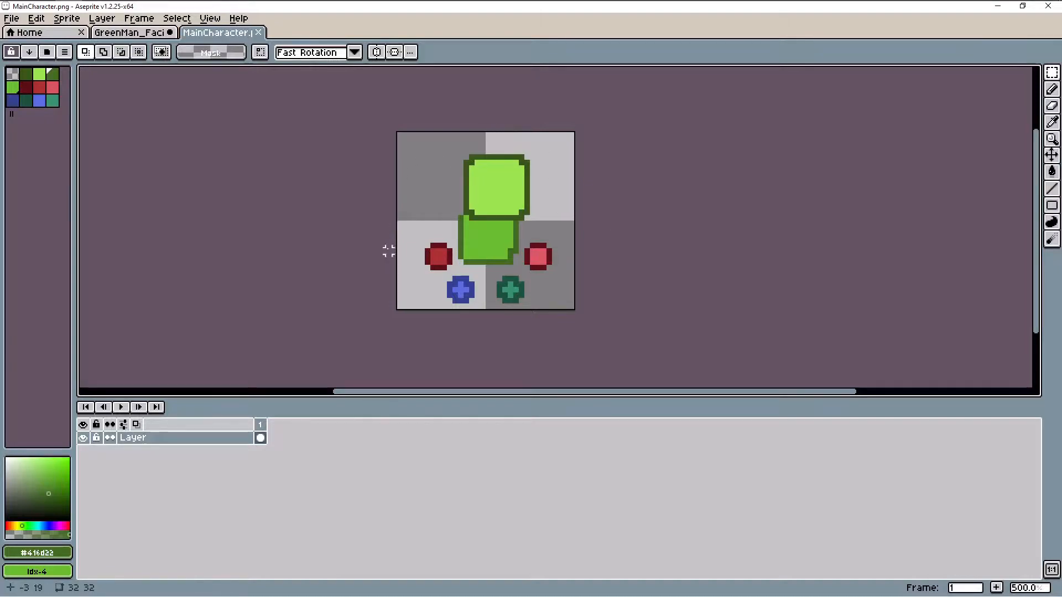
left_click(129, 33)
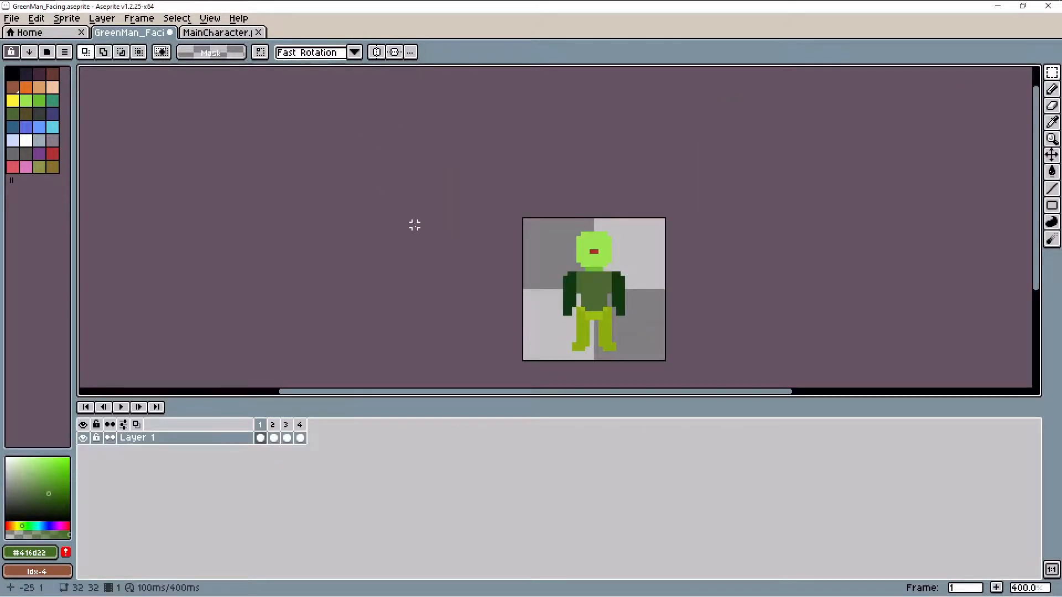
Lower the opacity of the layer in MainCharacter.png to 64
left_click(207, 33)
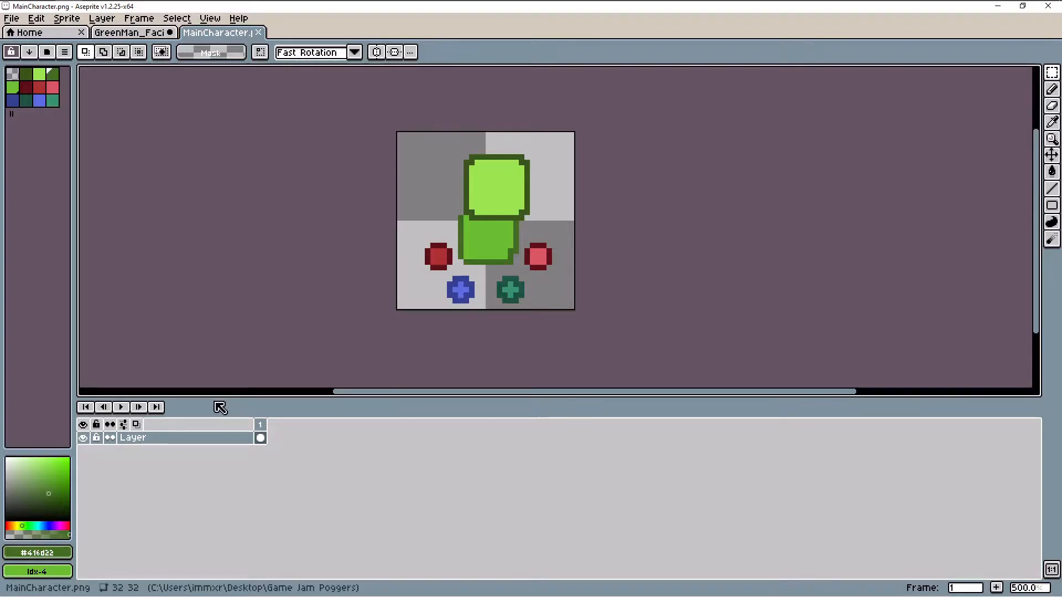
double_click(180, 446)
left_click_drag(723, 306, 702, 305)
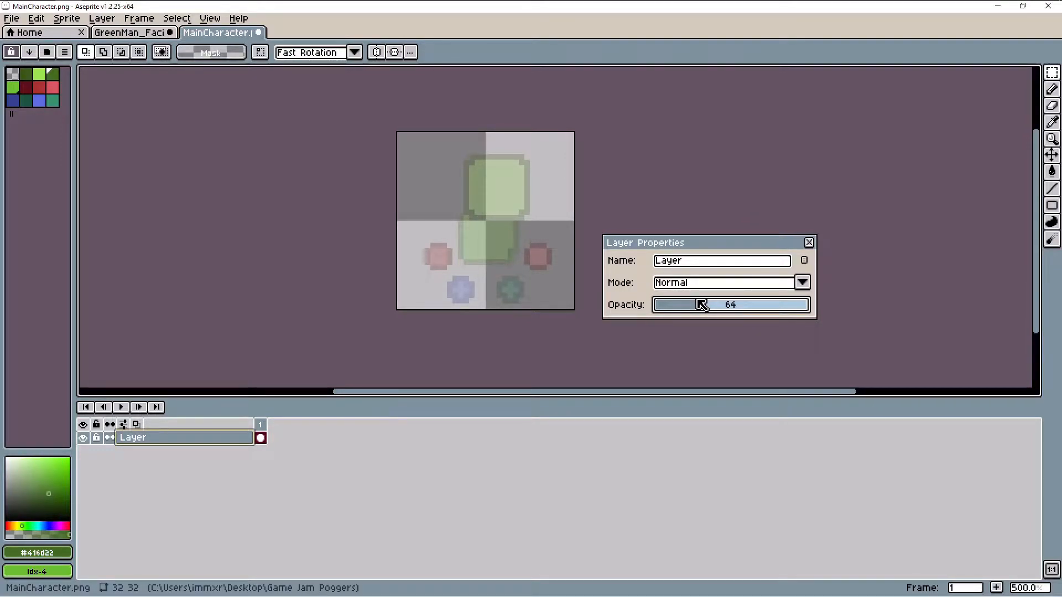
left_click(810, 244)
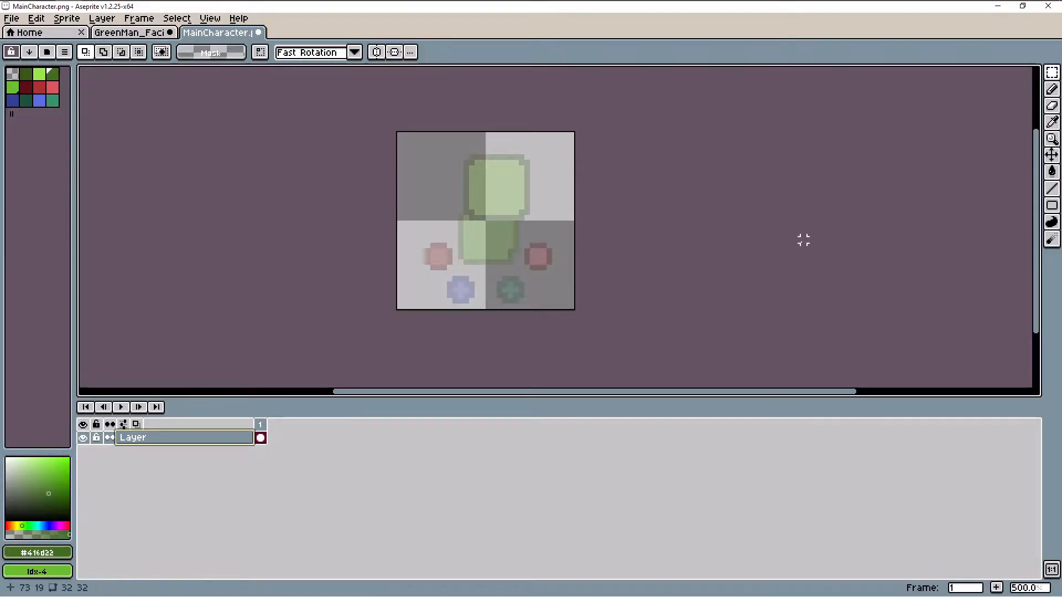
Examine the four facing frames of the GreenMan_Facing sprite up close, then return to MainCharacter.png
left_click(154, 38)
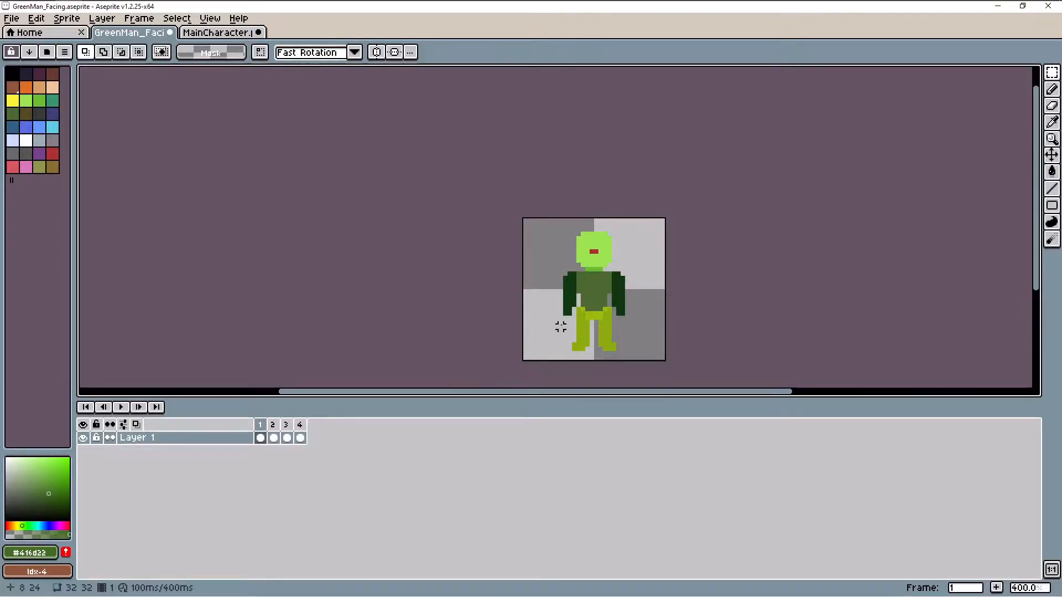
scroll(604, 255, "up", 1)
scroll(588, 263, "up", 4)
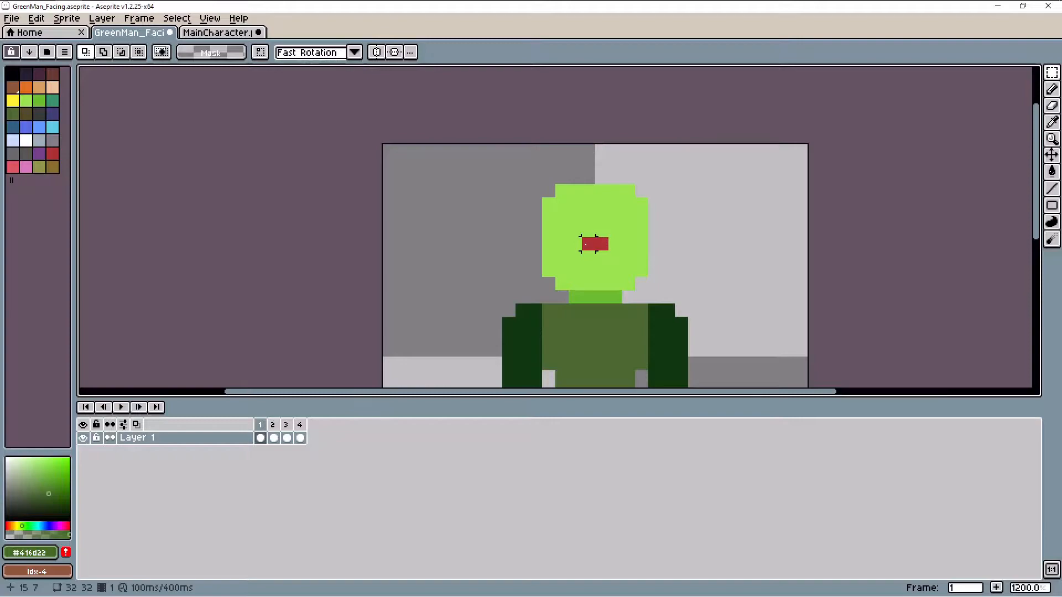
left_click(282, 432)
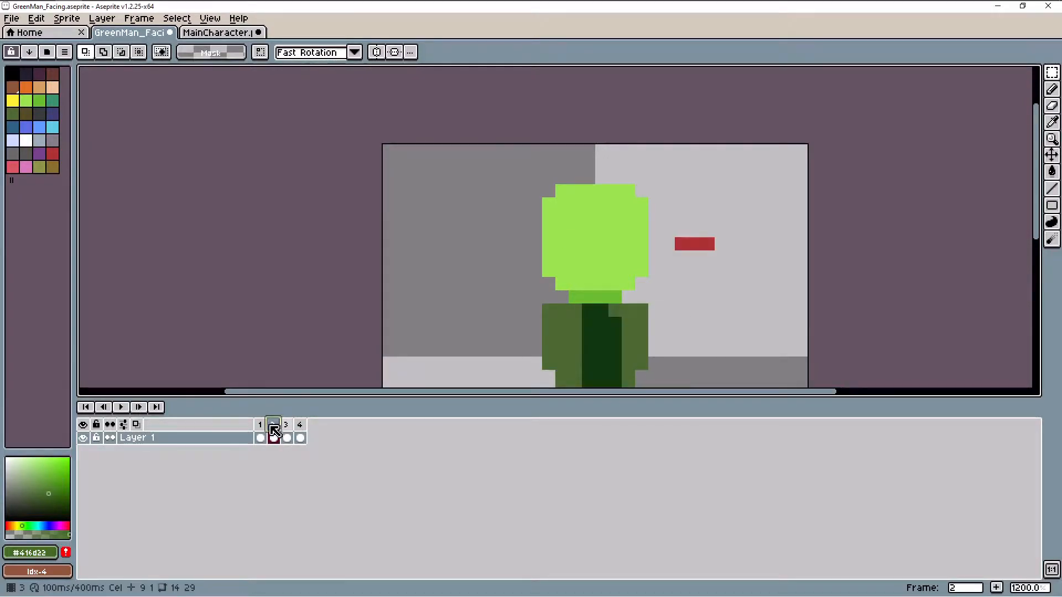
left_click(266, 426)
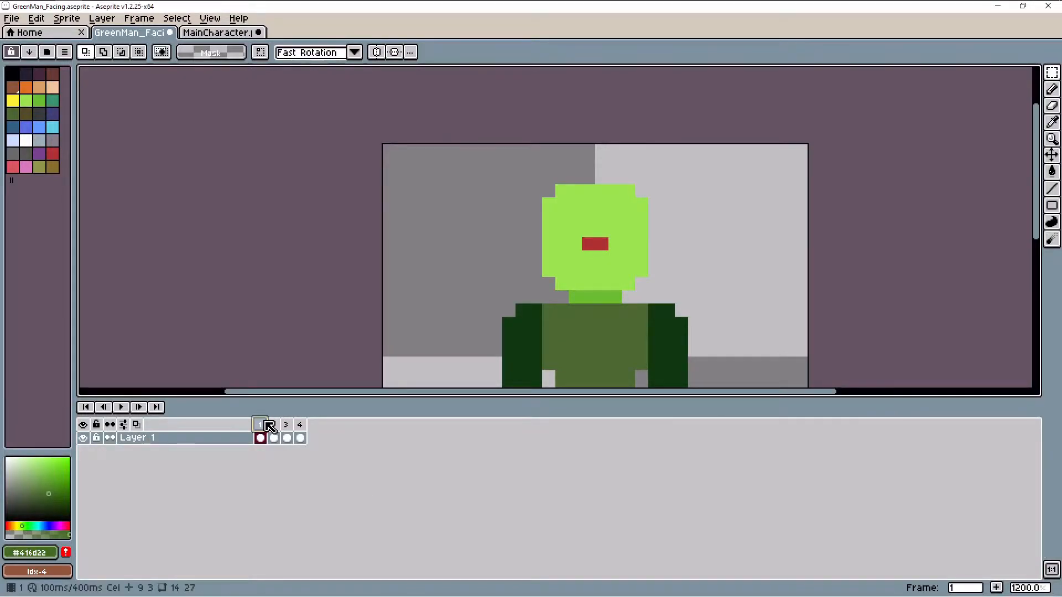
left_click(278, 430)
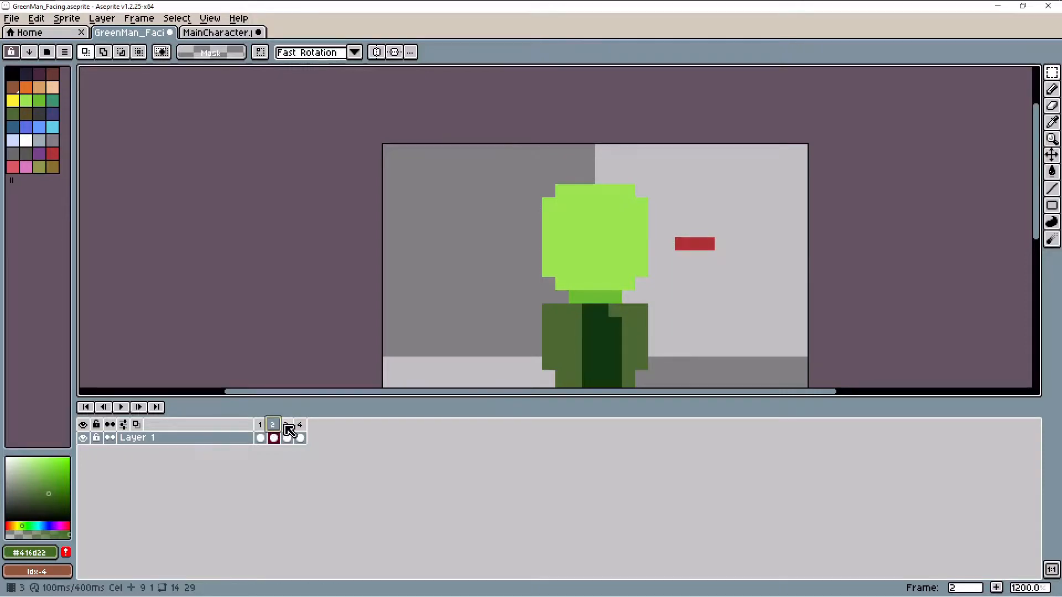
left_click(286, 428)
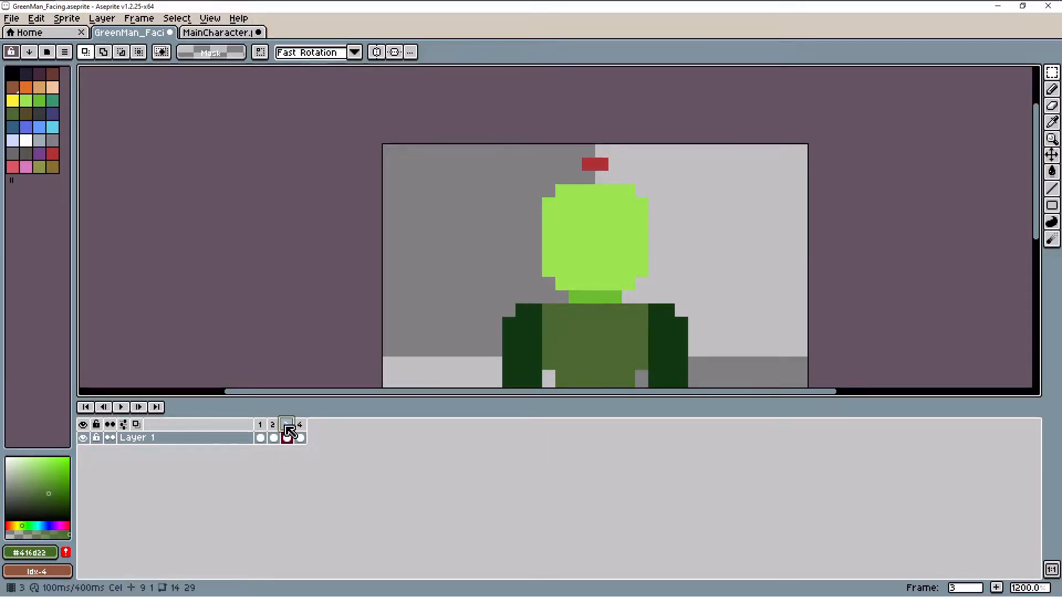
left_click(300, 427)
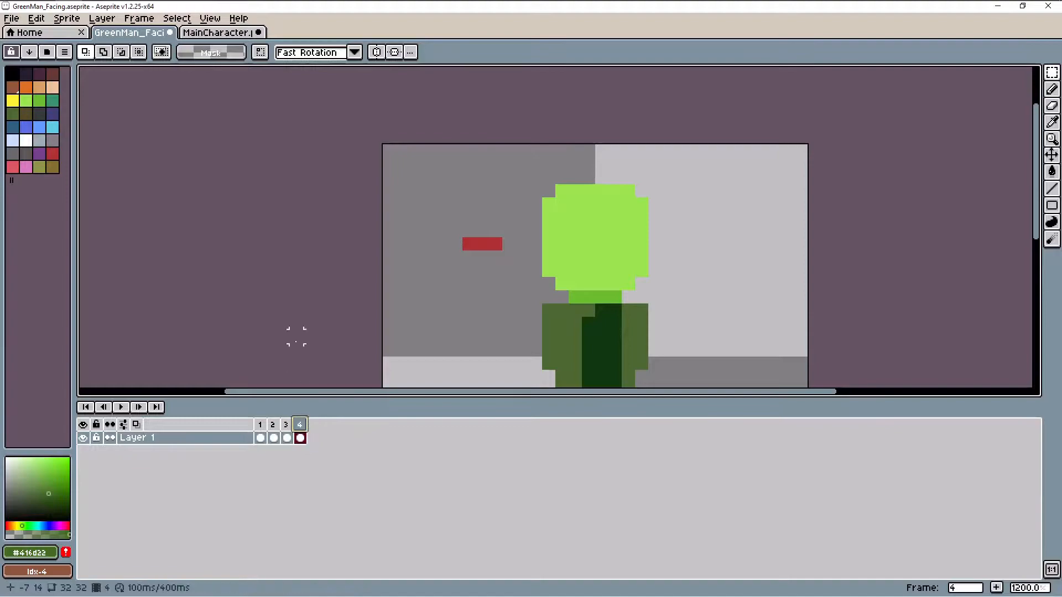
left_click(219, 32)
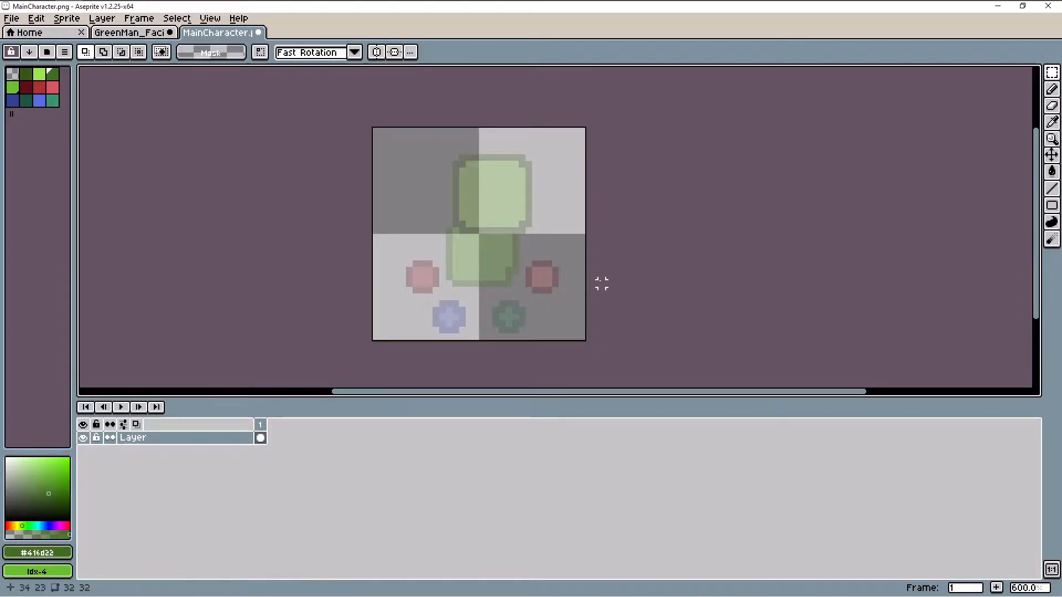
Lower the opacity of Layer 1 in GreenMan_Facing so the sprite is faint
left_click(131, 32)
double_click(209, 437)
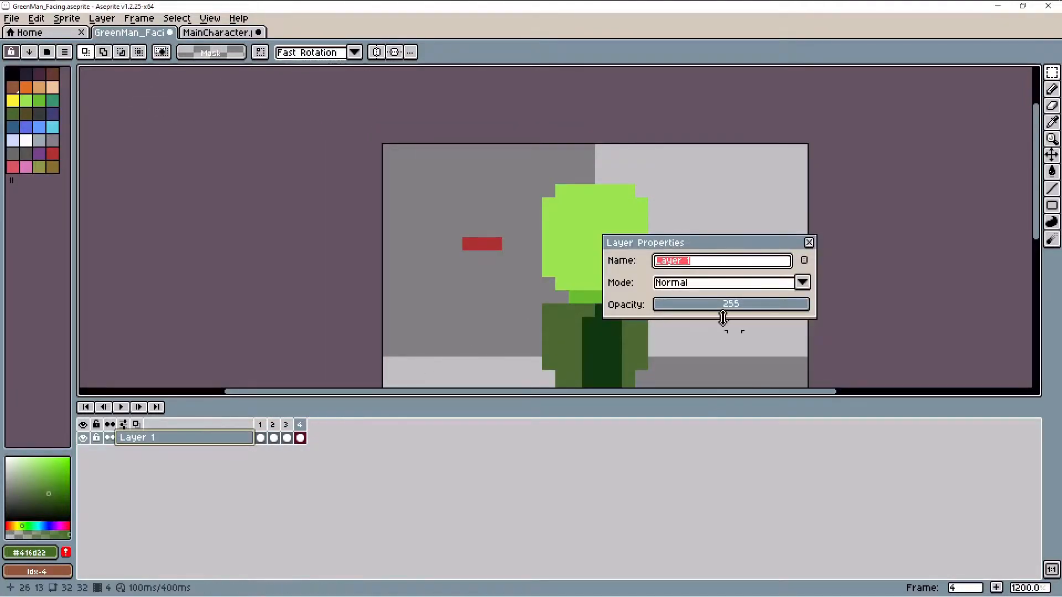
left_click(706, 306)
left_click_drag(709, 310, 693, 307)
left_click(809, 243)
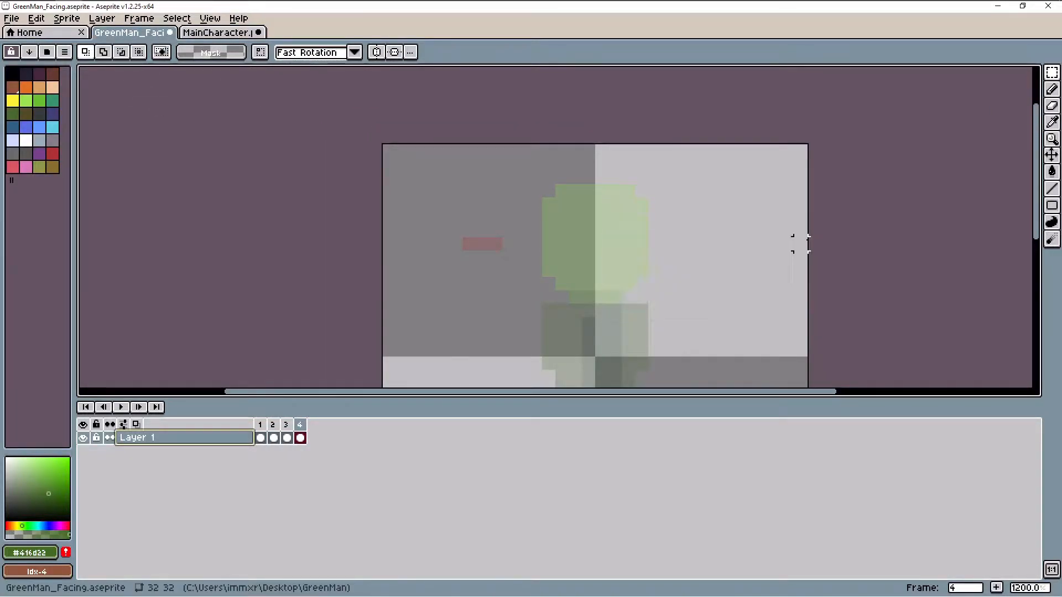
scroll(686, 273, "up", 1)
scroll(559, 243, "down", 2)
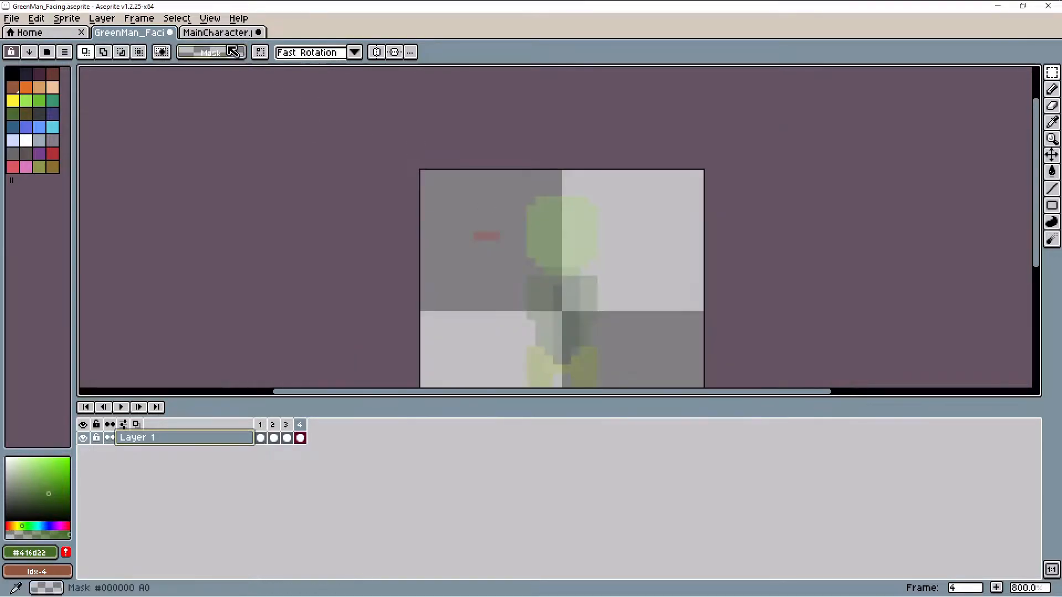
Load the VGA 13h palette preset into MainCharacter.png and make the Pencil the active tool
left_click(223, 33)
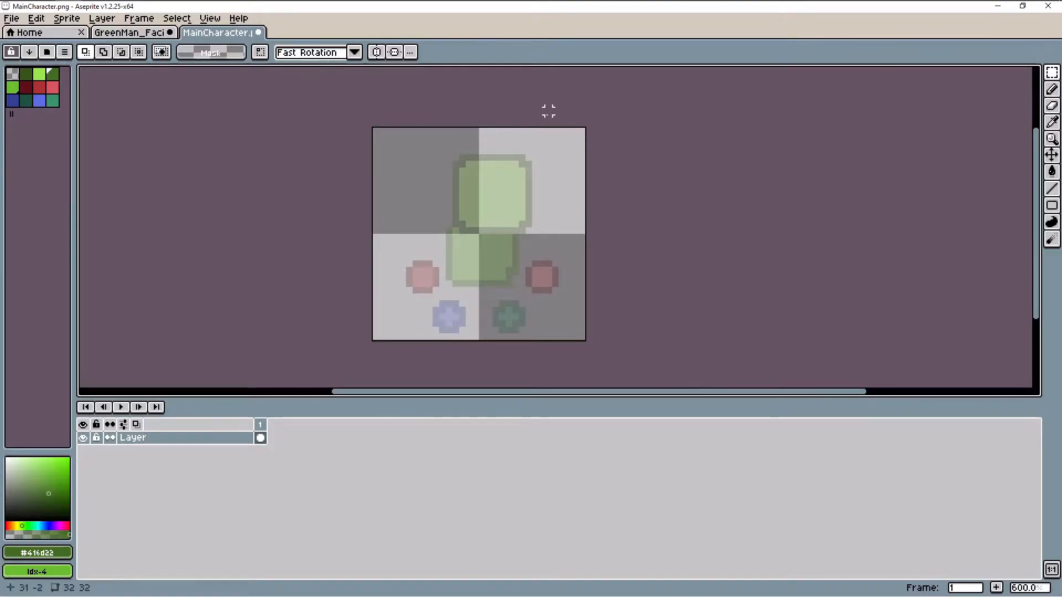
key("b")
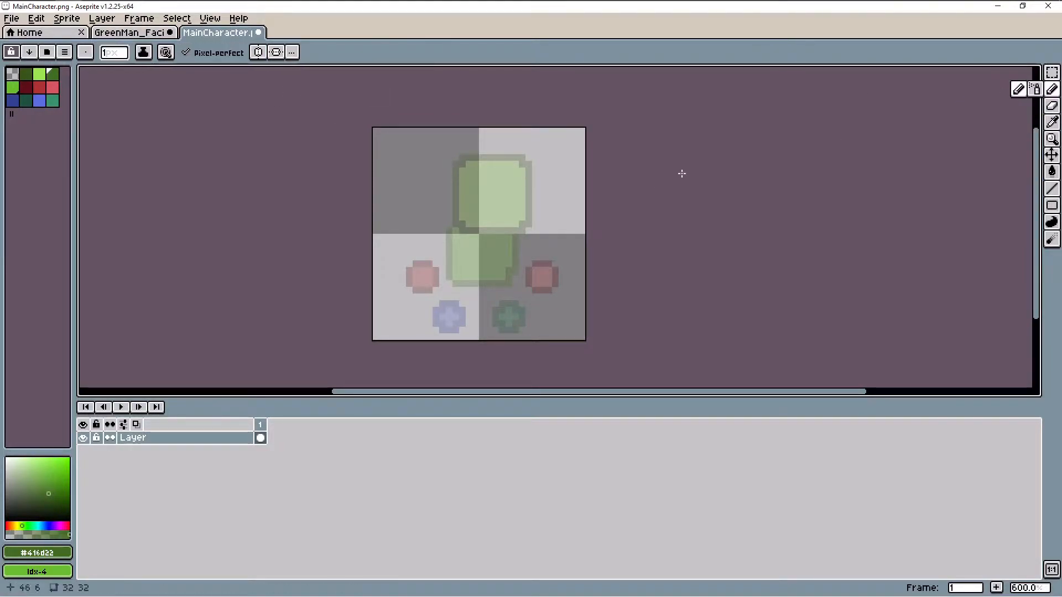
scroll(543, 188, "up", 1)
left_click(46, 52)
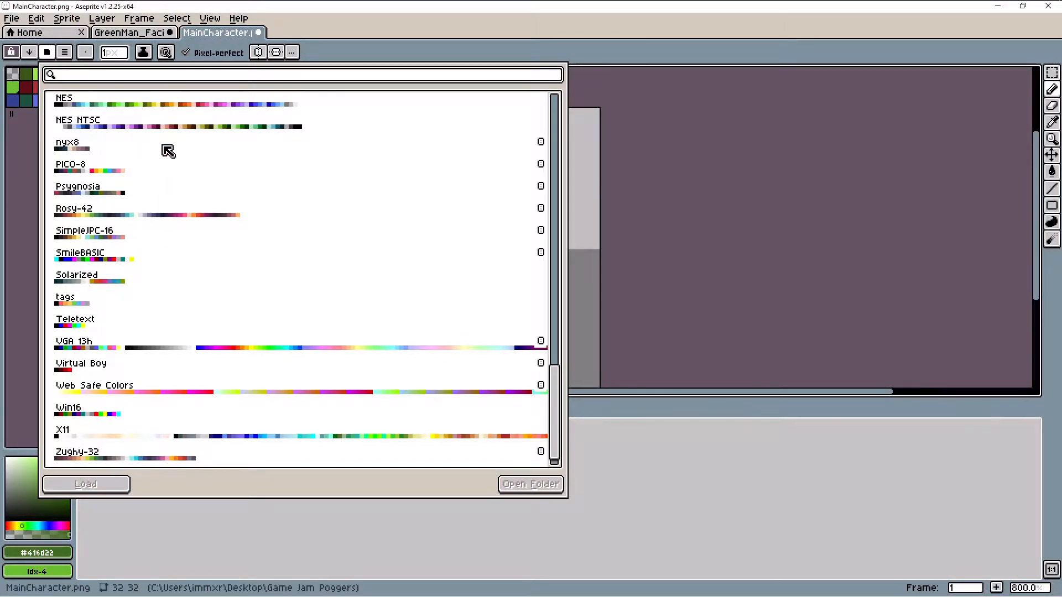
scroll(214, 160, "down", 1)
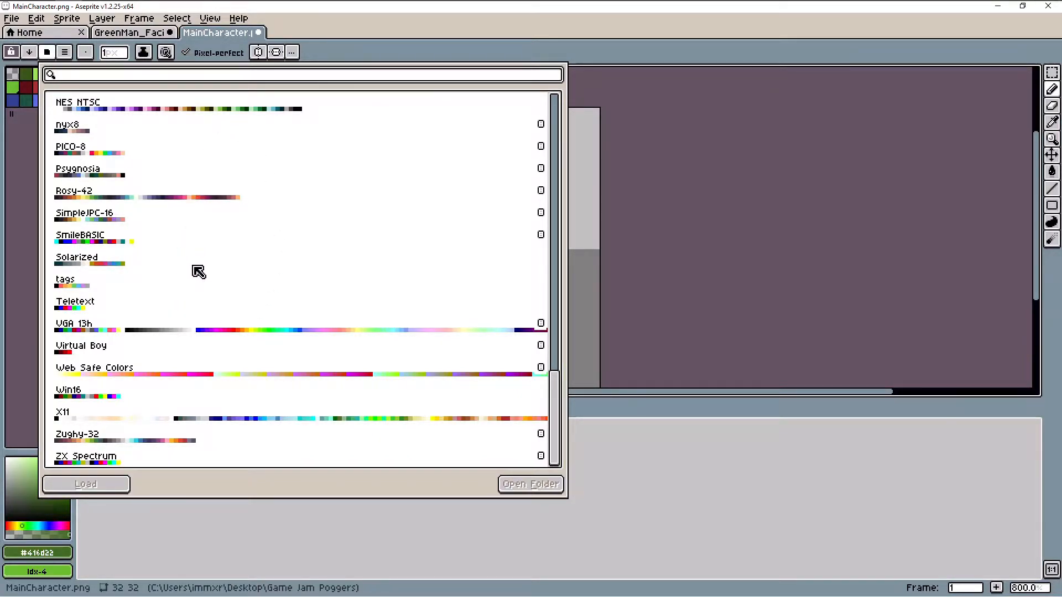
left_click(170, 335)
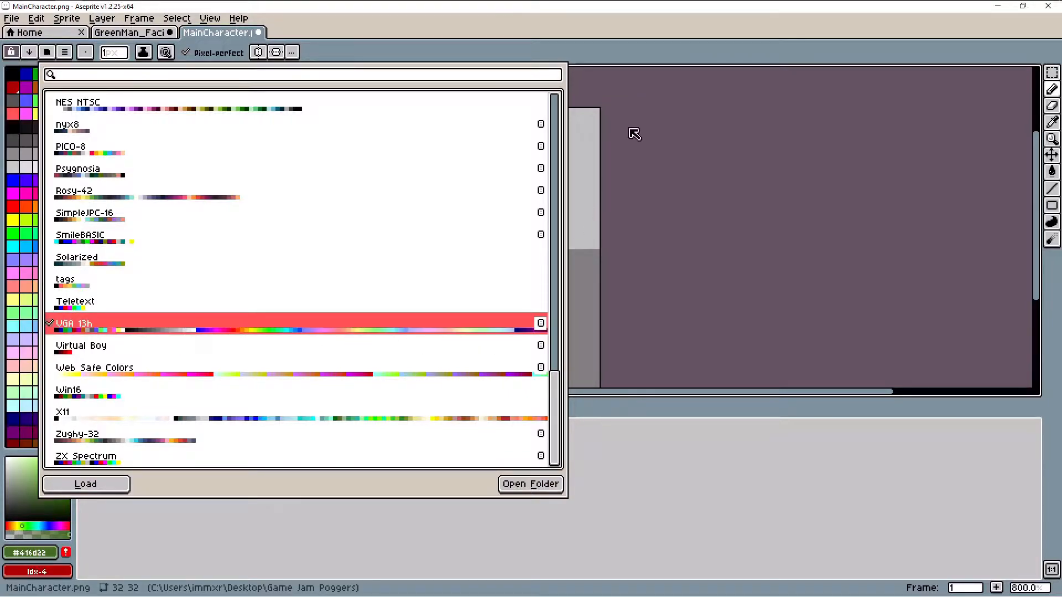
left_click(659, 42)
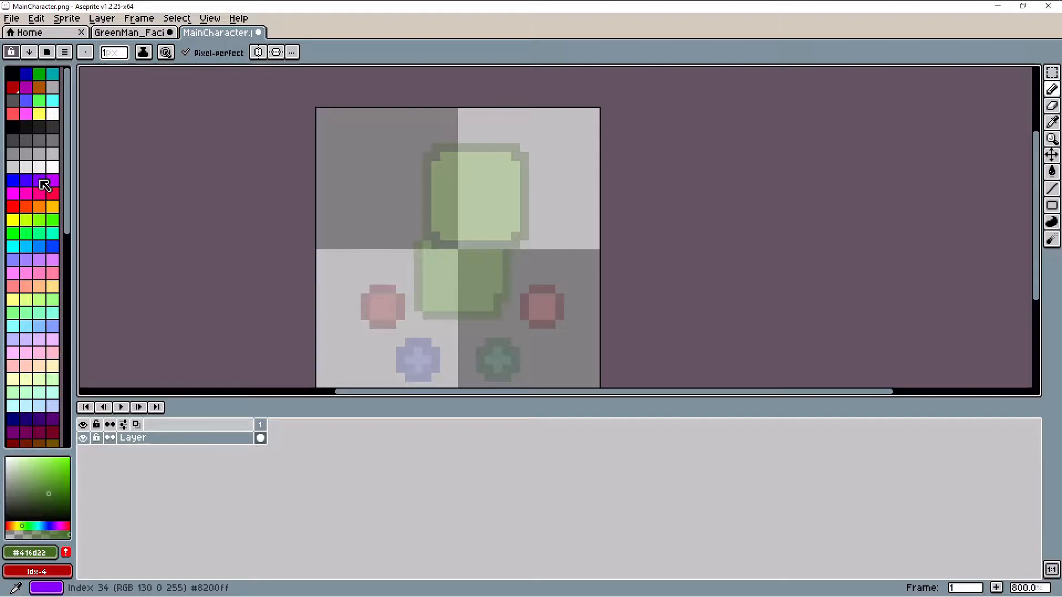
Set the drawing colour to black, palette index 16, and add a new layer above the faded character layer
left_click(12, 127)
scroll(499, 243, "up", 3)
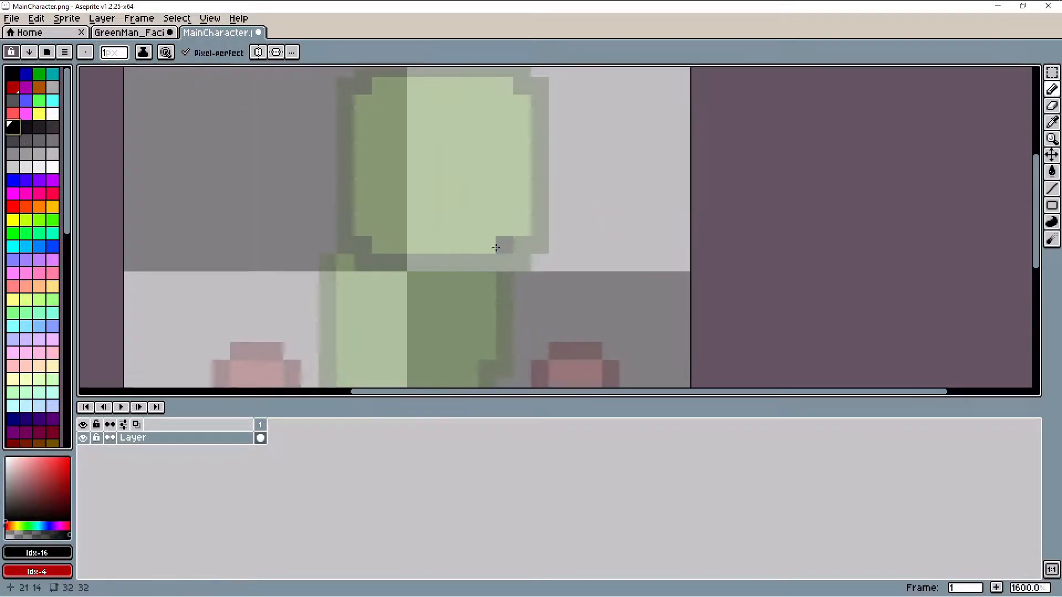
key("shift+n")
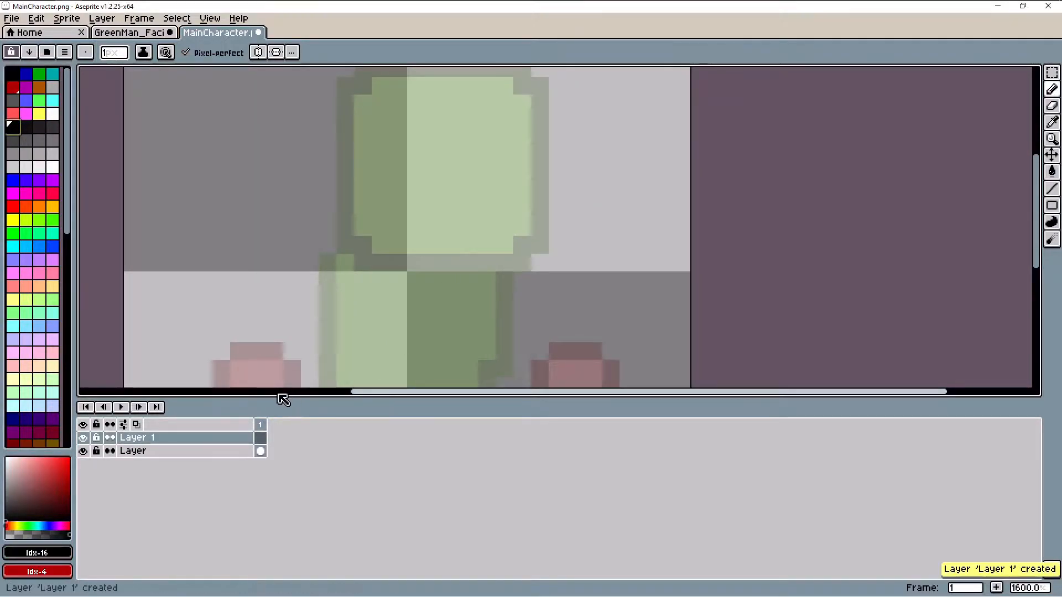
Draw 1 px black outlines of both feet and lower legs on the new layer, over the faded blue and green foot circles
scroll(434, 287, "down", 3)
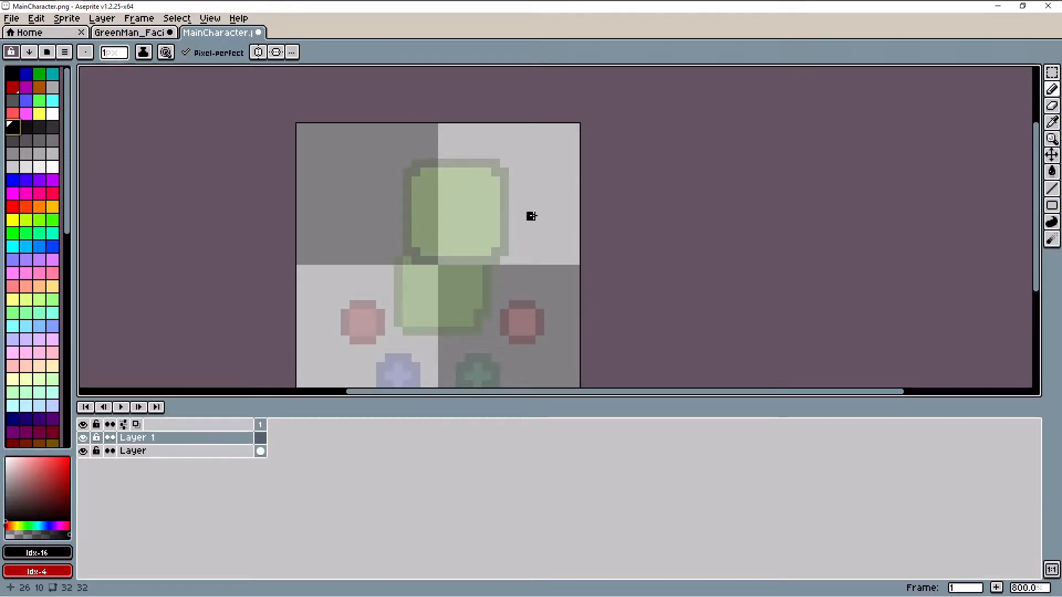
scroll(531, 217, "down", 1)
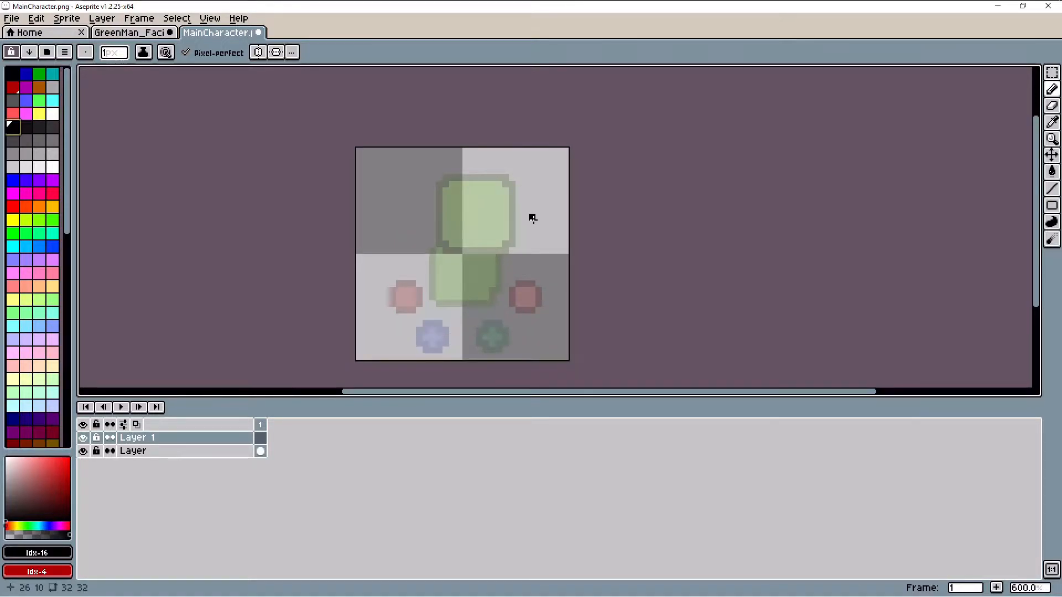
scroll(531, 219, "up", 1)
scroll(511, 256, "up", 2)
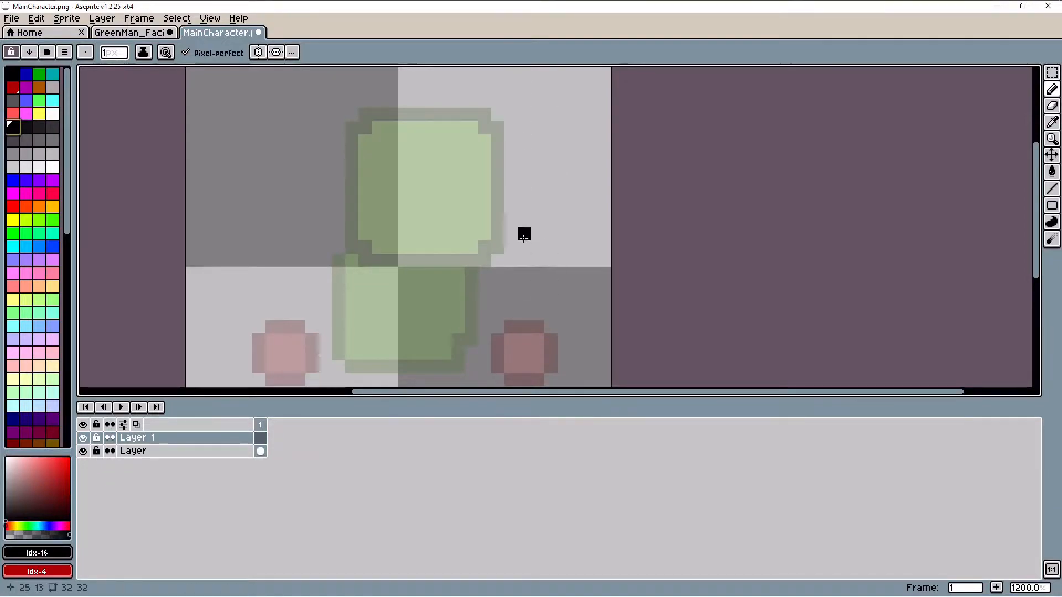
scroll(526, 227, "down", 2)
scroll(487, 263, "up", 1)
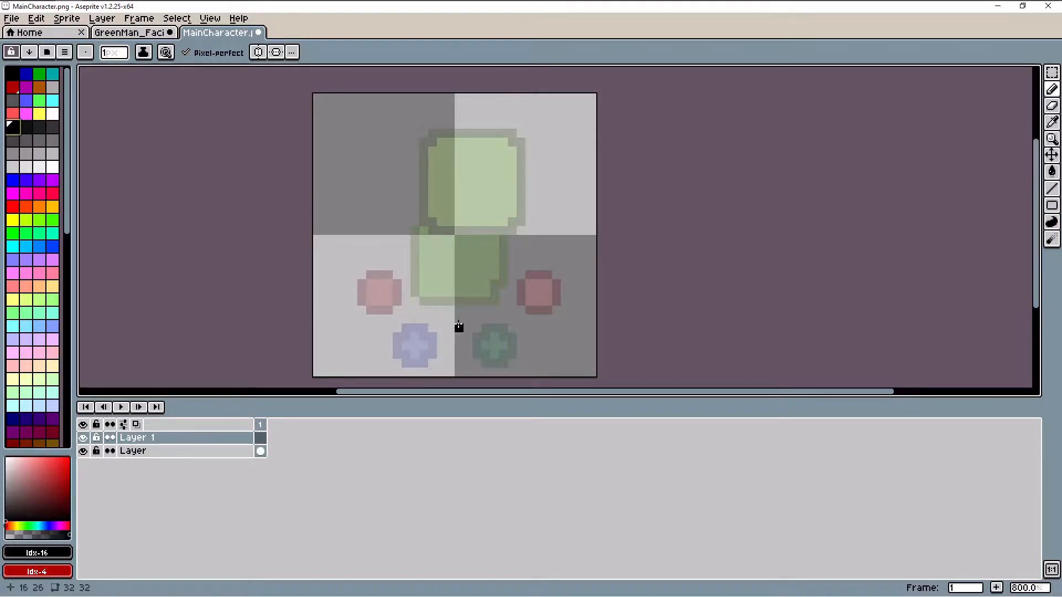
left_click_drag(424, 364, 381, 361)
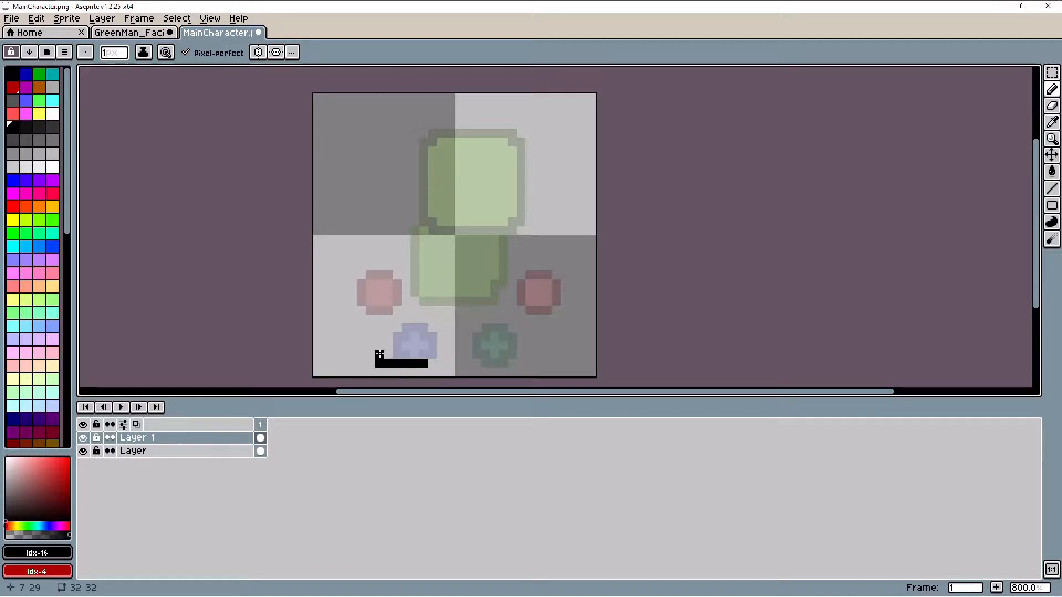
left_click_drag(389, 346, 398, 337)
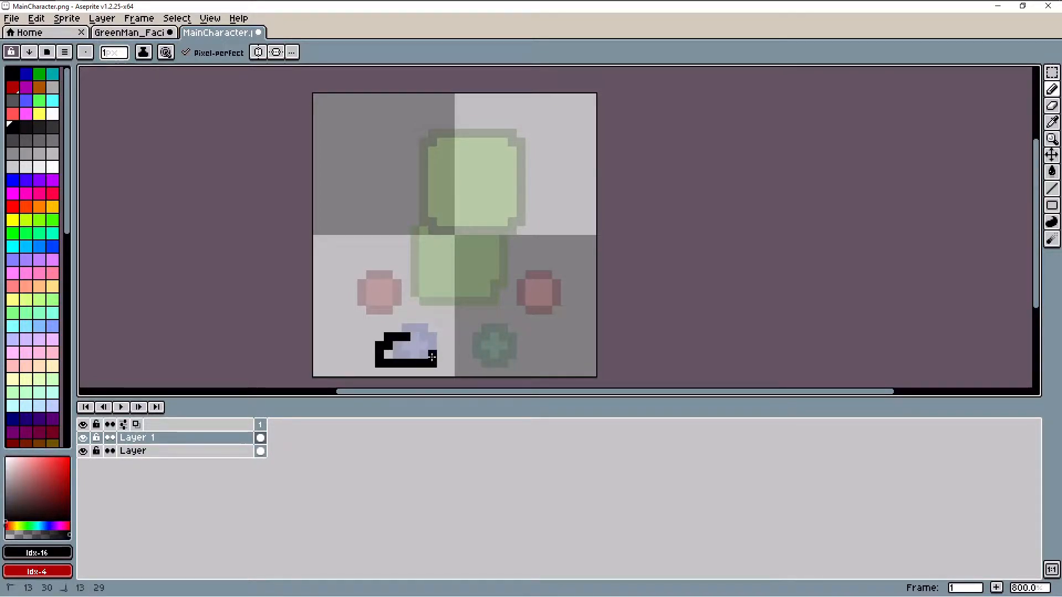
left_click_drag(413, 330, 424, 310)
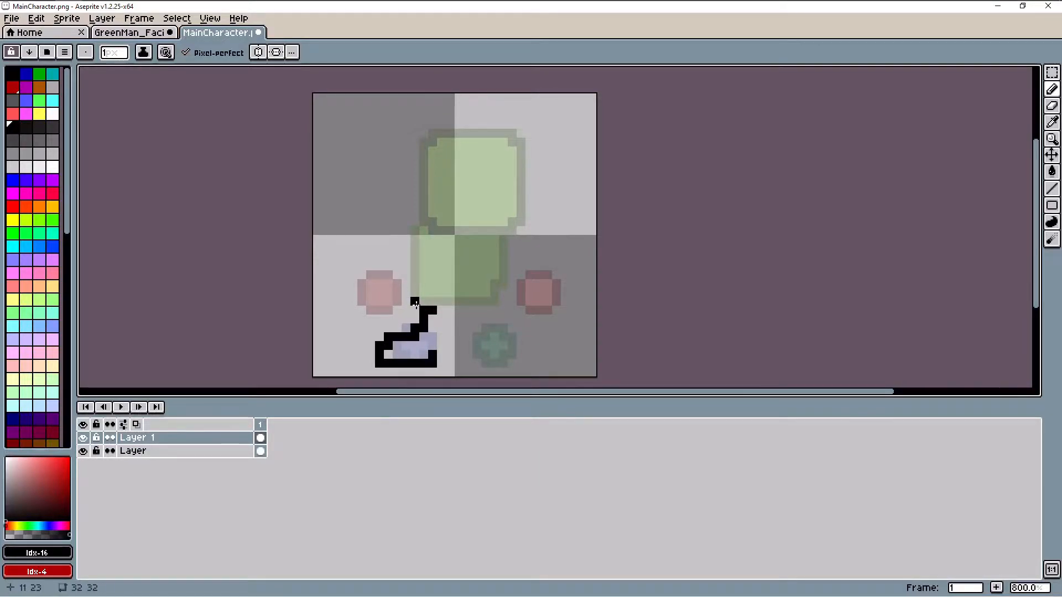
left_click_drag(440, 345, 460, 327)
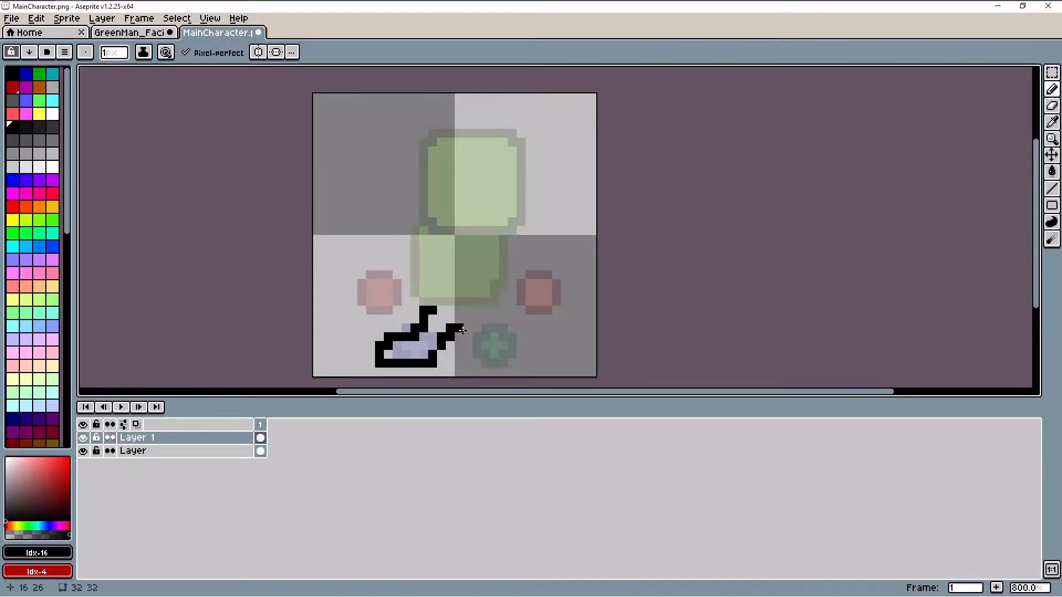
mouse_move(471, 342)
left_mouse_down()
mouse_move(488, 364)
mouse_move(527, 361)
mouse_move(491, 320)
left_mouse_up()
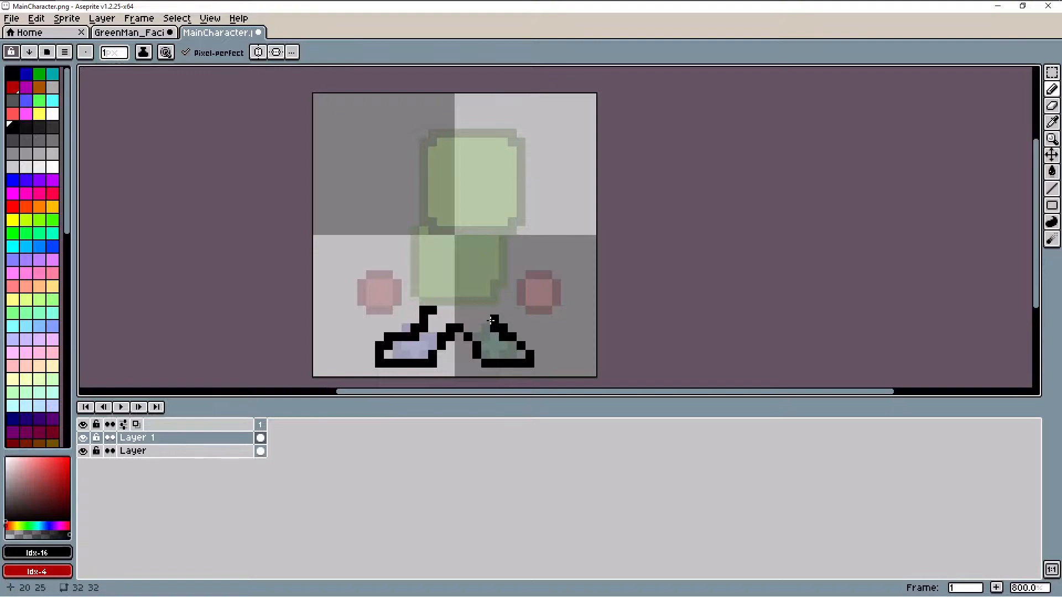
scroll(486, 310, "down", 3)
scroll(524, 329, "up", 2)
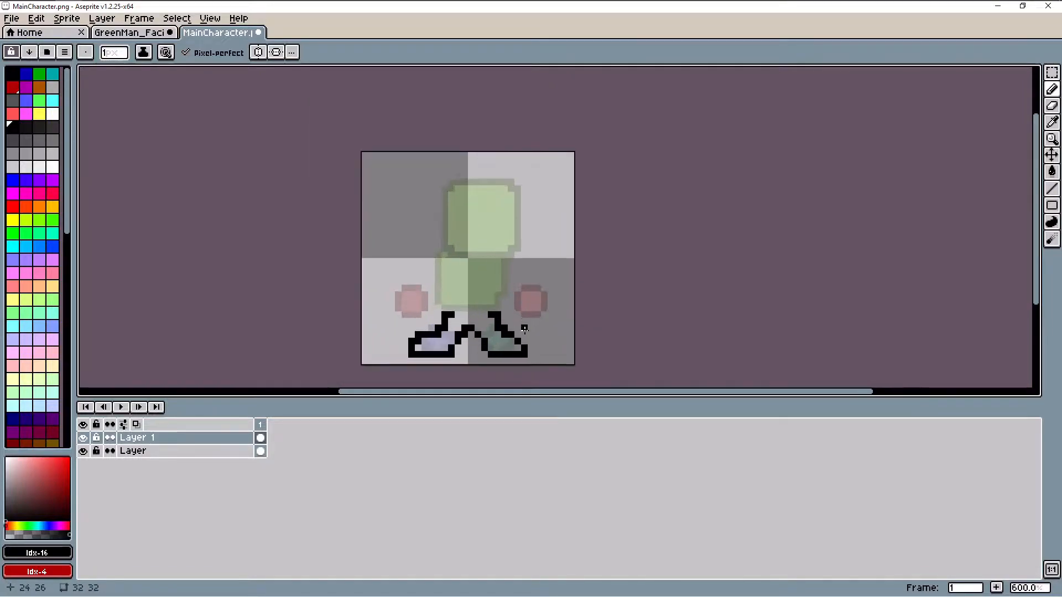
scroll(569, 290, "down", 2)
scroll(524, 328, "up", 2)
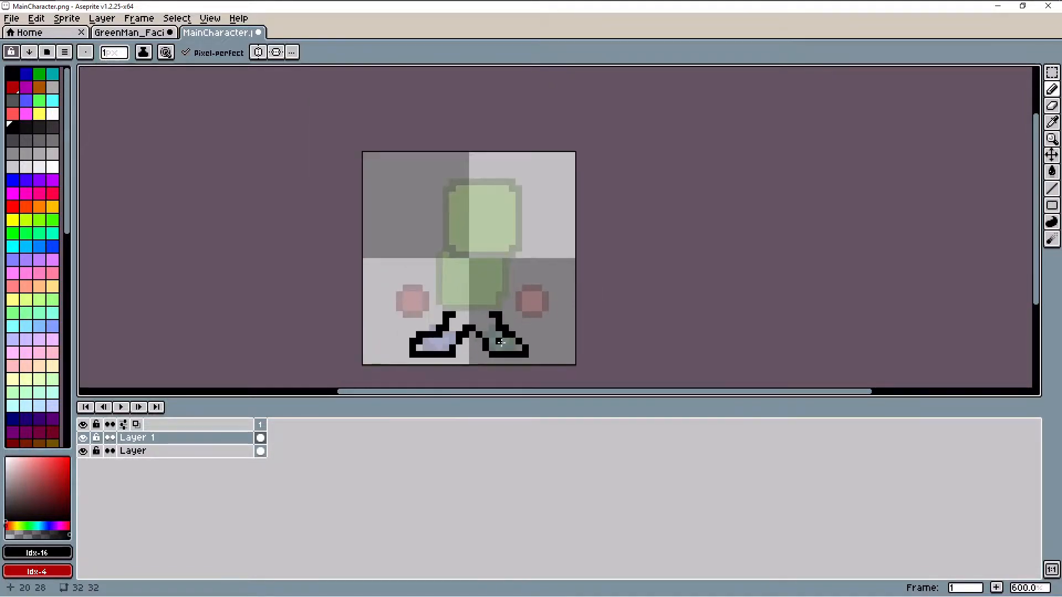
scroll(502, 322, "down", 2)
scroll(533, 280, "up", 2)
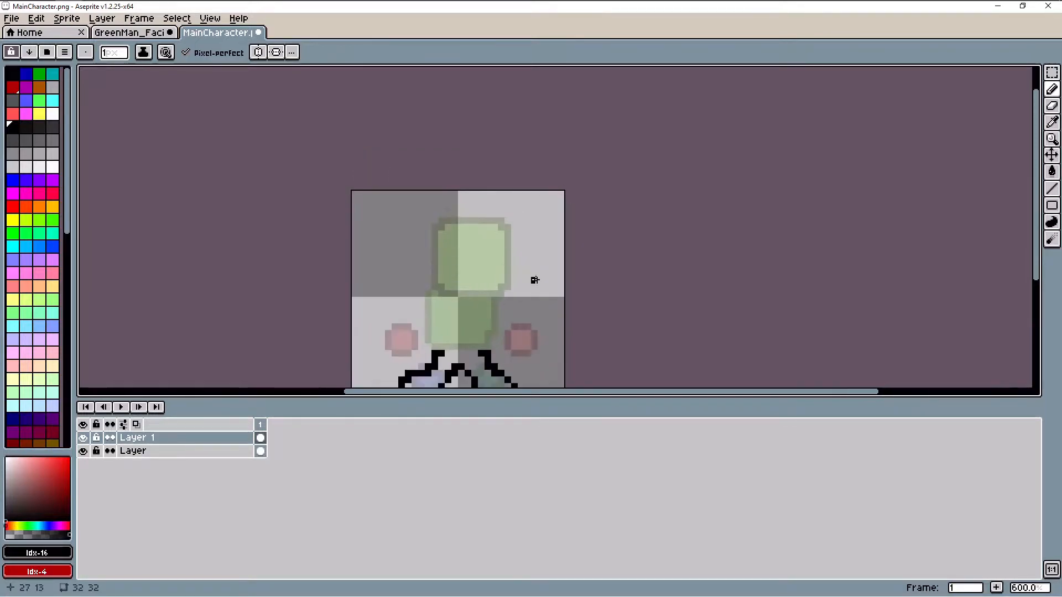
scroll(502, 323, "down", 1)
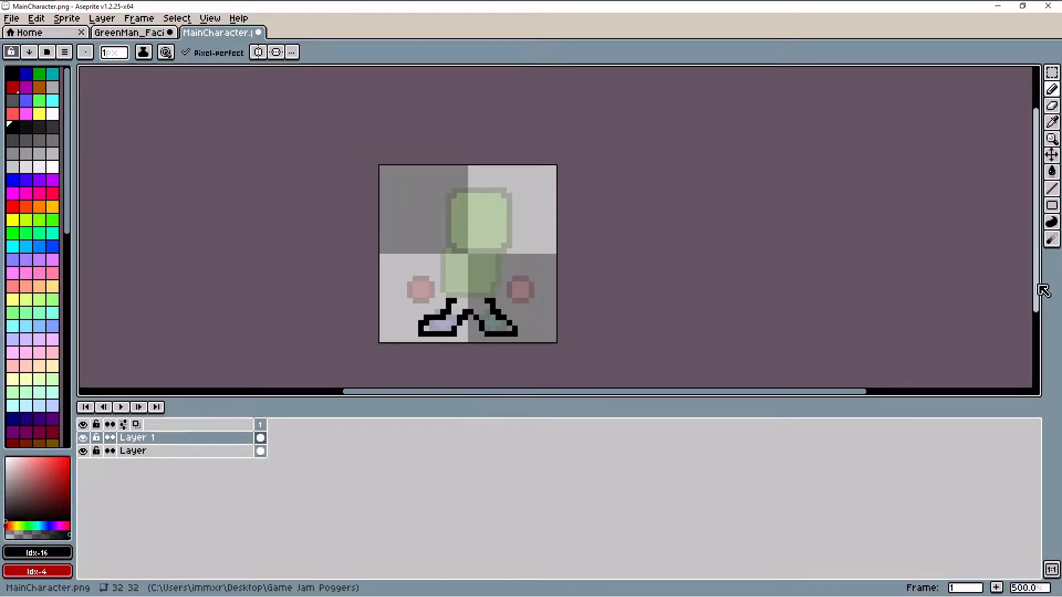
Draw the right side of the torso outline in black, from the right leg up towards the shoulder
scroll(545, 296, "up", 4)
left_click(429, 285)
left_click_drag(427, 296, 440, 202)
left_click(294, 297)
mouse_move(300, 297)
left_mouse_down()
mouse_move(281, 268)
mouse_move(291, 211)
left_mouse_up()
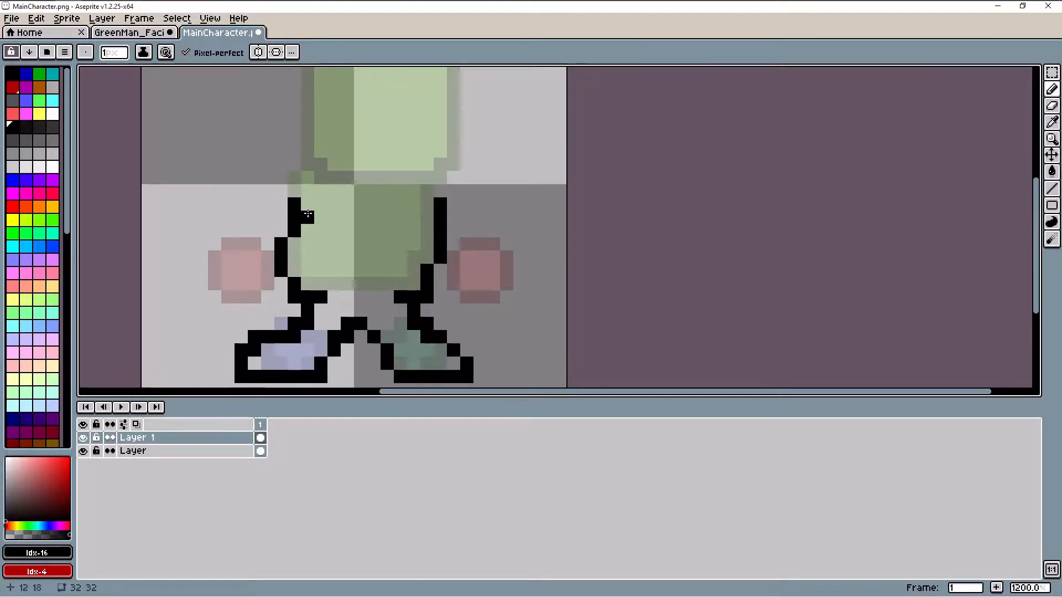
key("ctrl+z")
key("ctrl+z")
key("ctrl+z")
Draw the left side of the torso outline from the hip to the shoulder and extend the right side up to the head
mouse_move(283, 282)
left_mouse_down()
mouse_move(280, 163)
mouse_move(294, 164)
left_mouse_up()
left_click(452, 204)
left_click_drag(451, 204, 438, 188)
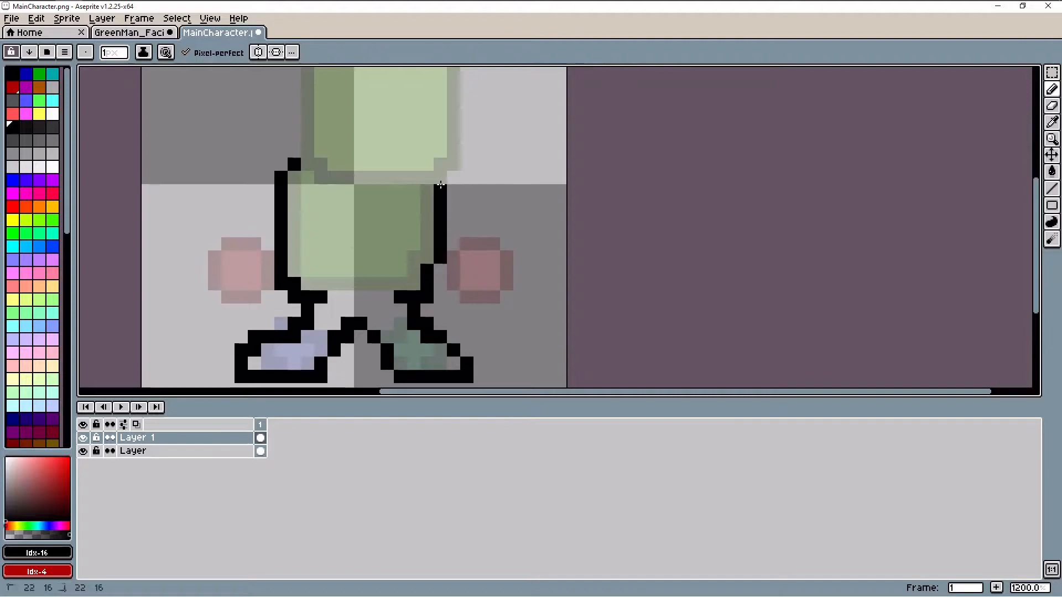
scroll(436, 176, "down", 3)
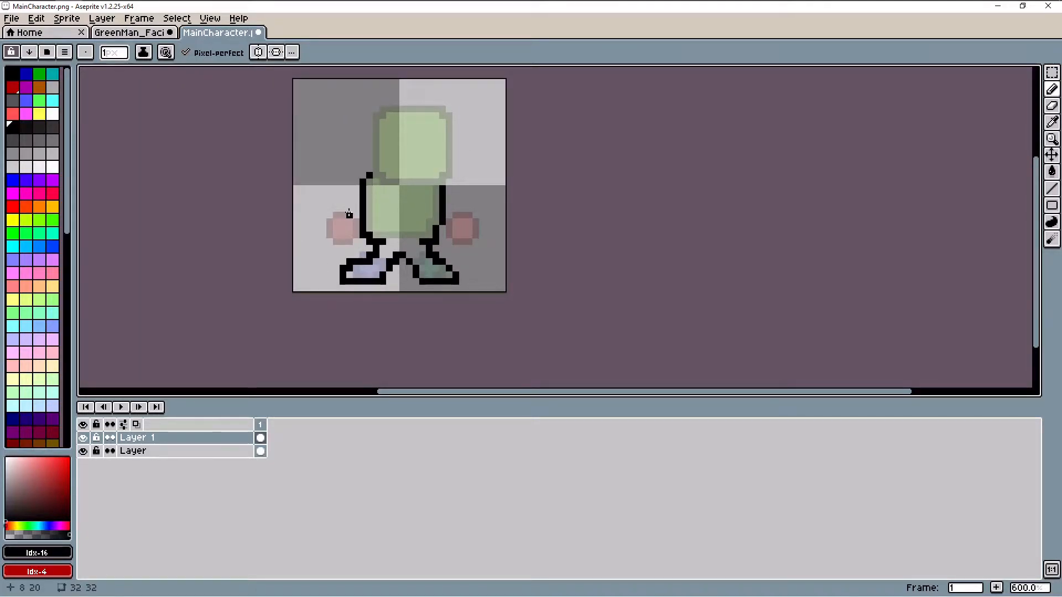
On the faded guide layer, select the right red hand circle, move it about 2 px outward and 1 px up, and deselect it
left_click(190, 451)
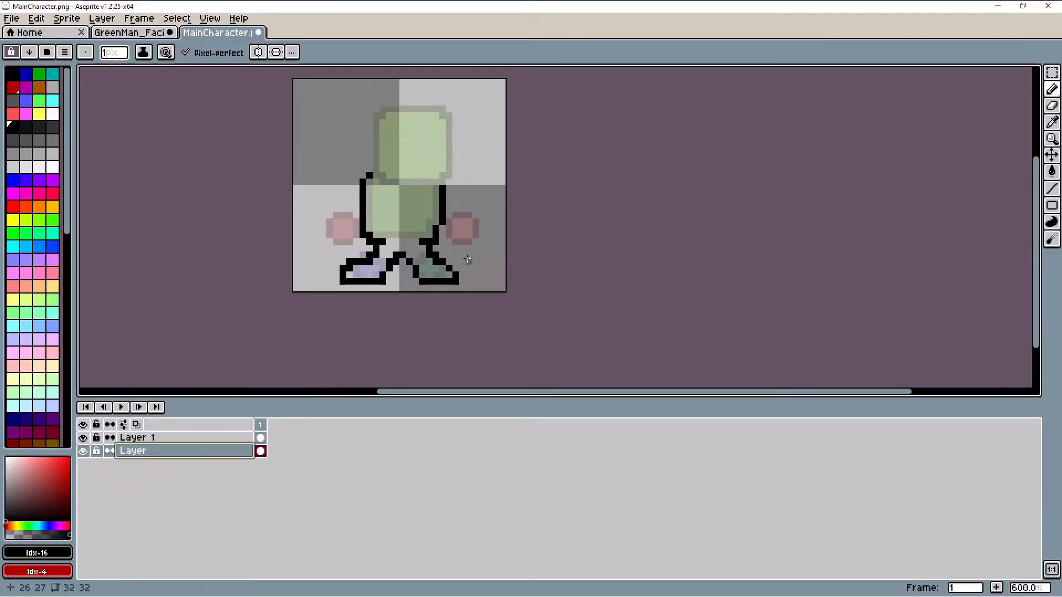
left_click(1051, 72)
scroll(313, 270, "up", 3)
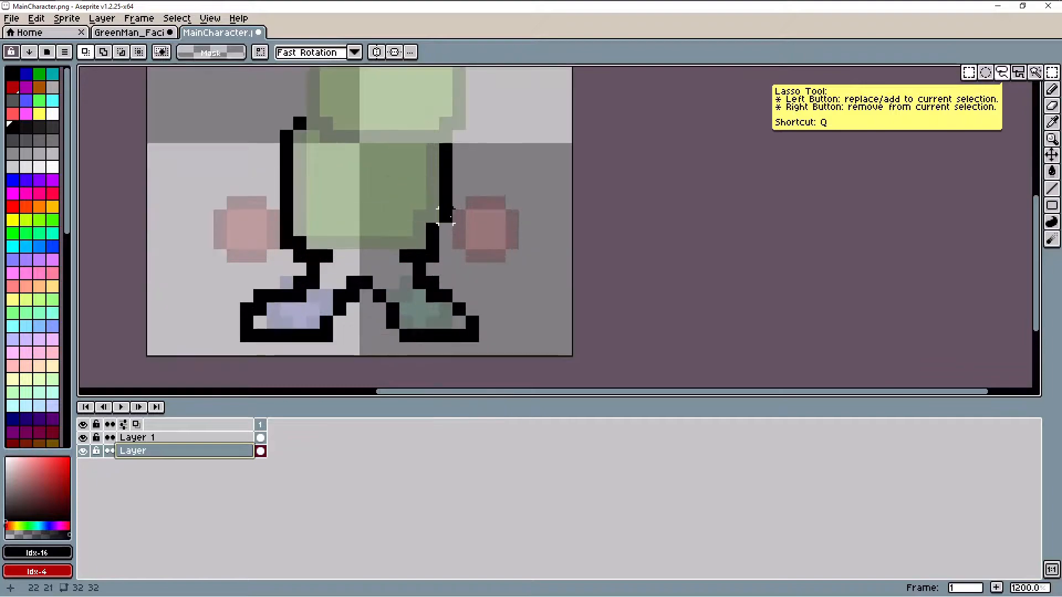
left_click_drag(450, 194, 534, 265)
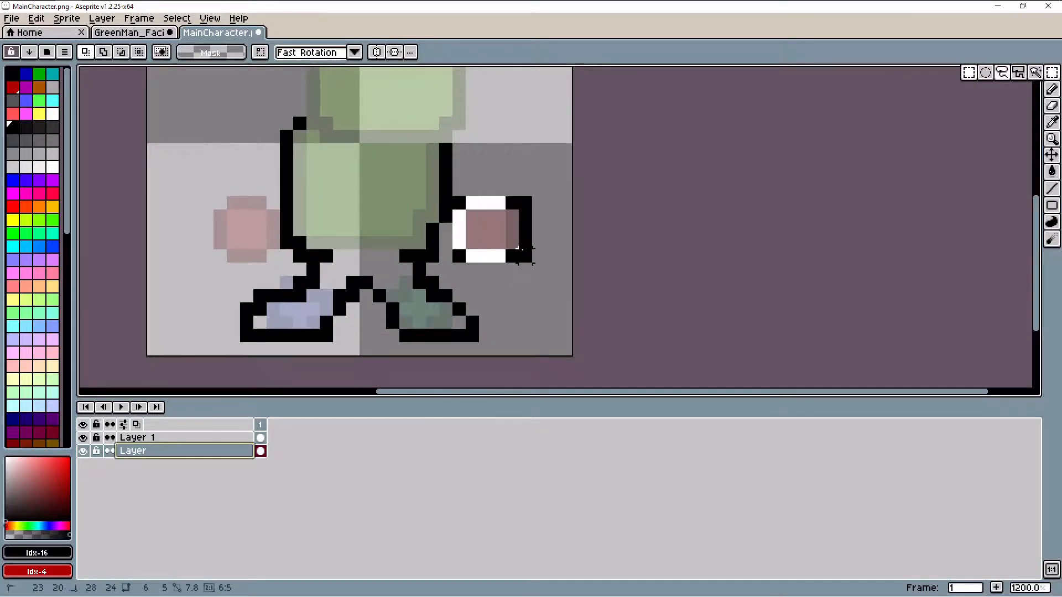
left_click_drag(478, 236, 305, 264)
left_click_drag(255, 235, 507, 225)
key("ctrl+d")
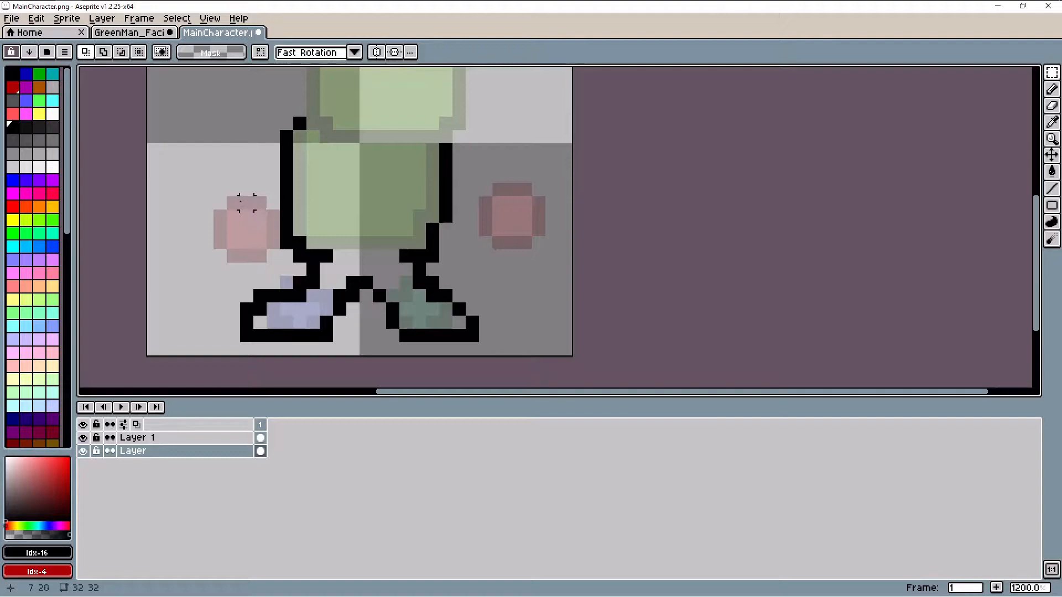
Select the left red hand circle on the guide layer and move it about 3 px outward from the body
left_click_drag(220, 203, 280, 264)
left_click_drag(269, 226, 217, 227)
left_click(232, 150)
scroll(237, 155, "down", 1)
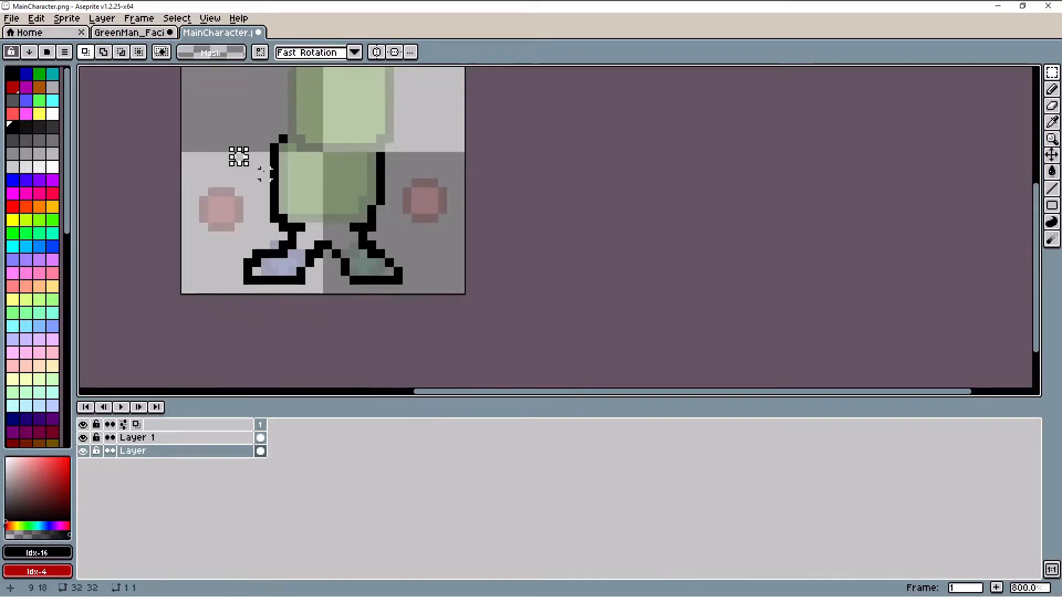
scroll(308, 227, "up", 2)
scroll(572, 188, "down", 1)
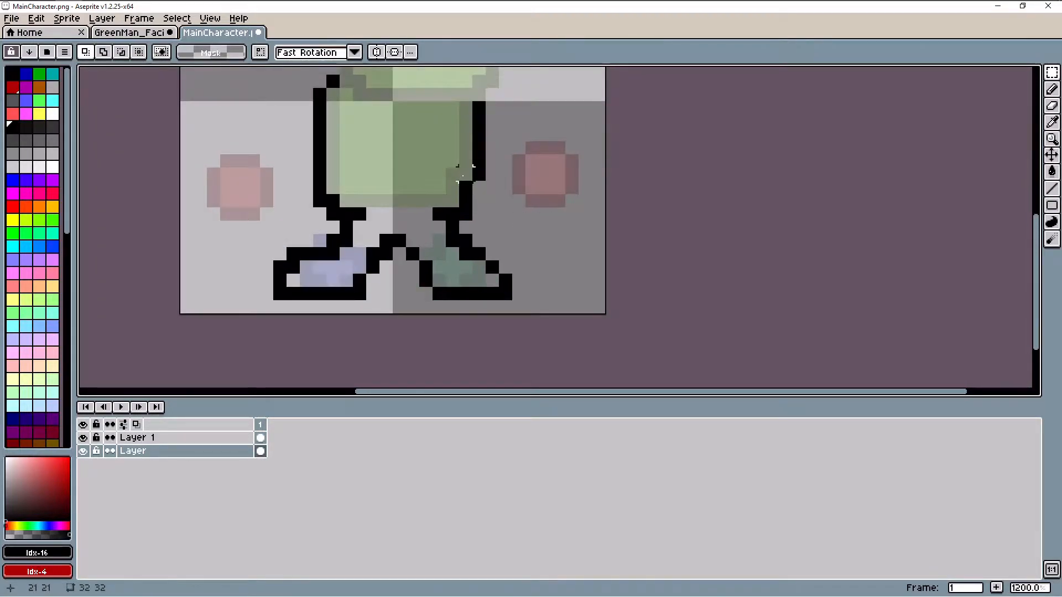
Return to the Pencil, sample black #000000 from the torso outline, and make Layer 1 the active layer
key("b")
left_click(474, 161, "alt")
scroll(325, 166, "up", 1)
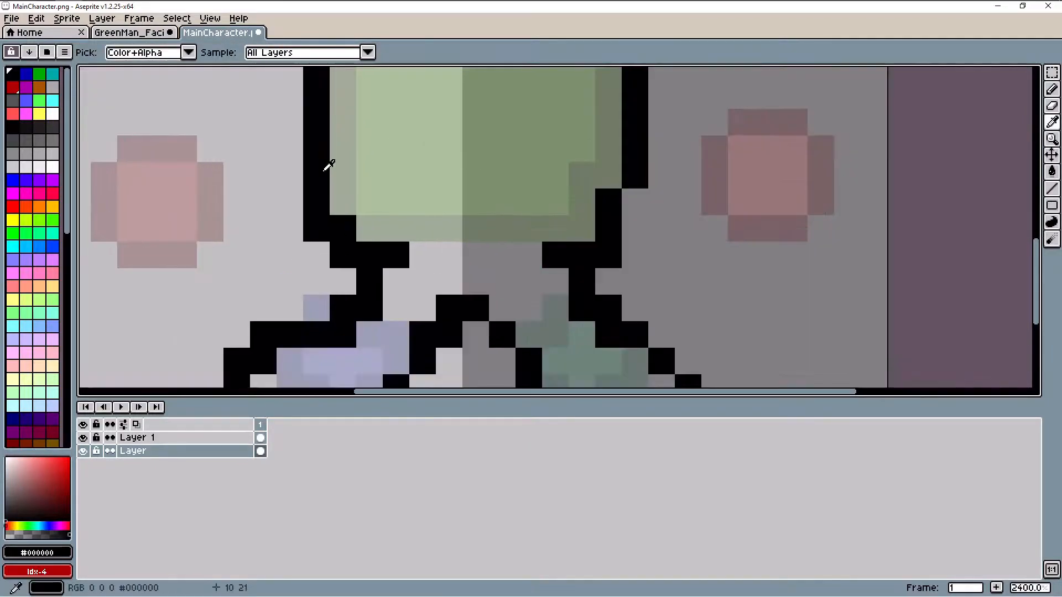
scroll(274, 158, "down", 1)
left_click(133, 437)
scroll(260, 160, "down", 1)
left_click(262, 156)
key("ctrl+z")
scroll(422, 144, "down", 1)
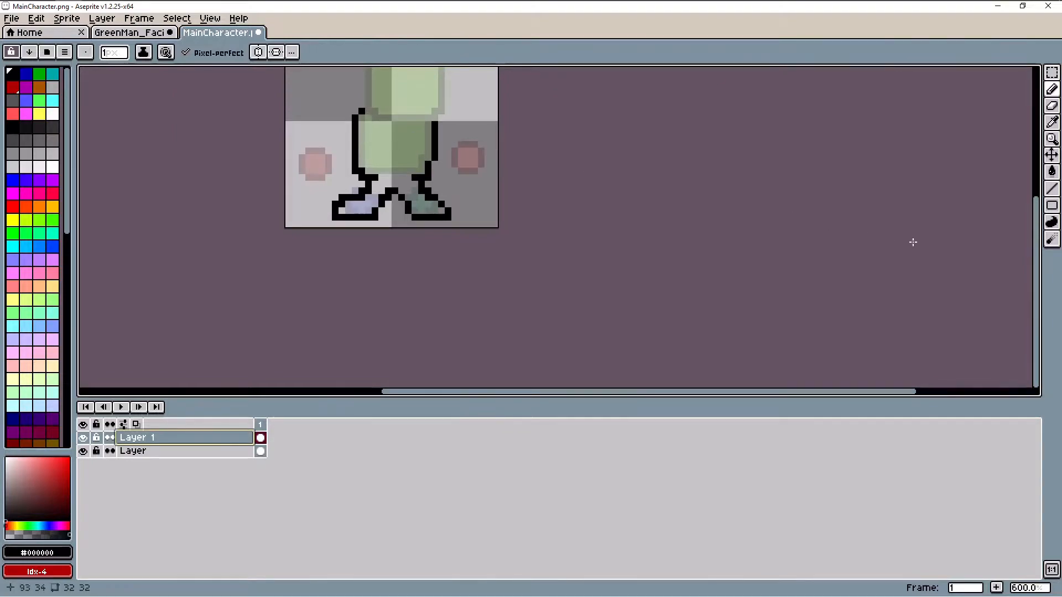
Draw black upper and lower outlines for both arms, running from the shoulders and torso sides to the red hand circles
left_click_drag(1037, 232, 1036, 173)
scroll(391, 239, "up", 2)
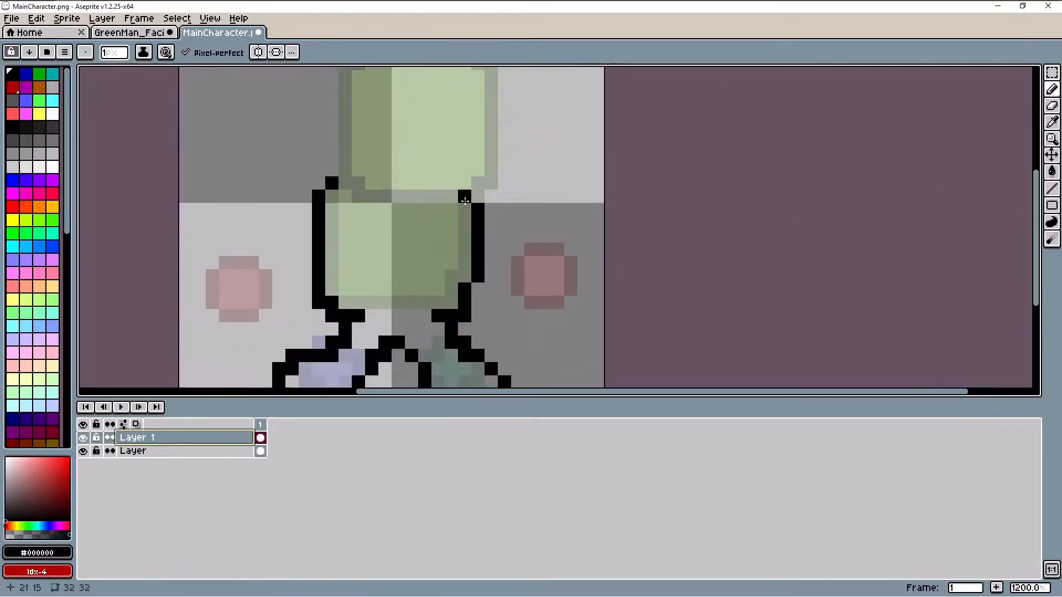
left_click_drag(491, 197, 544, 236)
left_click_drag(505, 276, 487, 248)
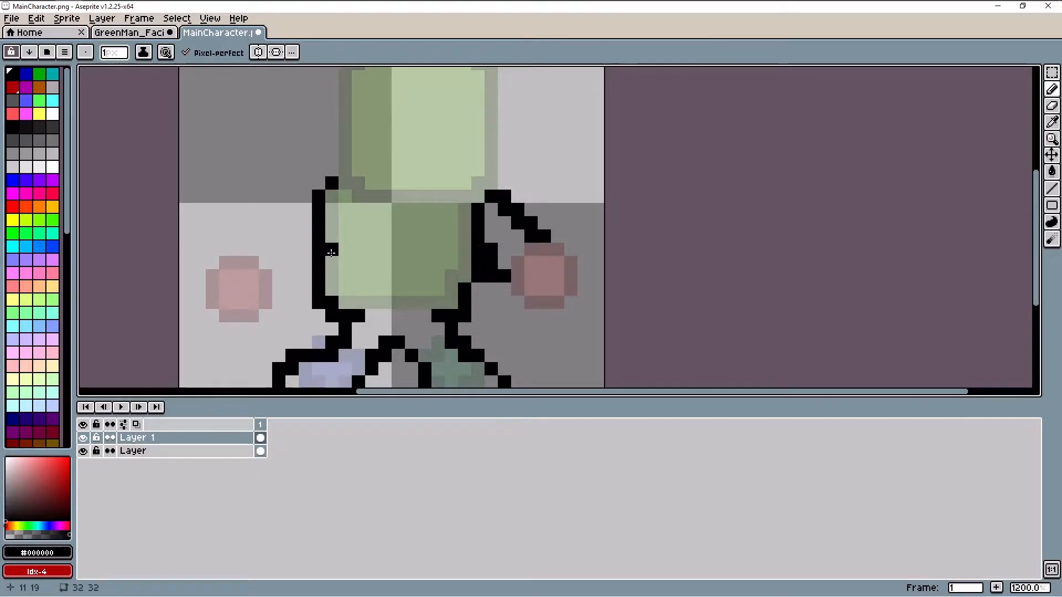
mouse_move(318, 188)
left_mouse_down()
mouse_move(250, 222)
mouse_move(239, 251)
left_mouse_up()
mouse_move(281, 288)
left_mouse_down()
mouse_move(279, 272)
mouse_move(304, 249)
left_mouse_up()
scroll(407, 255, "down", 3)
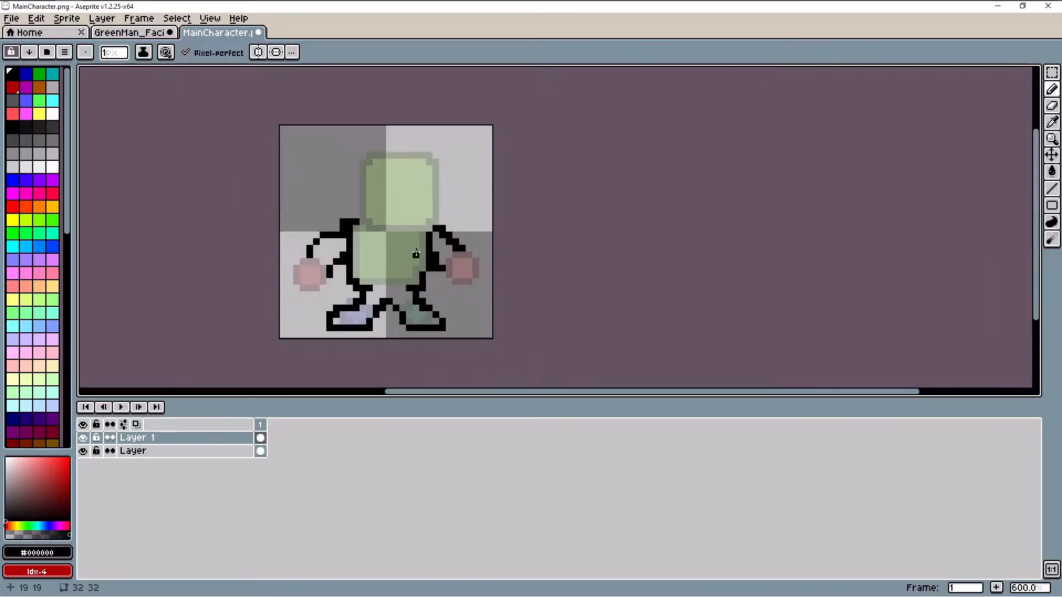
Draw the head's lower edge across the top of the torso and continue the outline up the head's left side
scroll(482, 228, "up", 1)
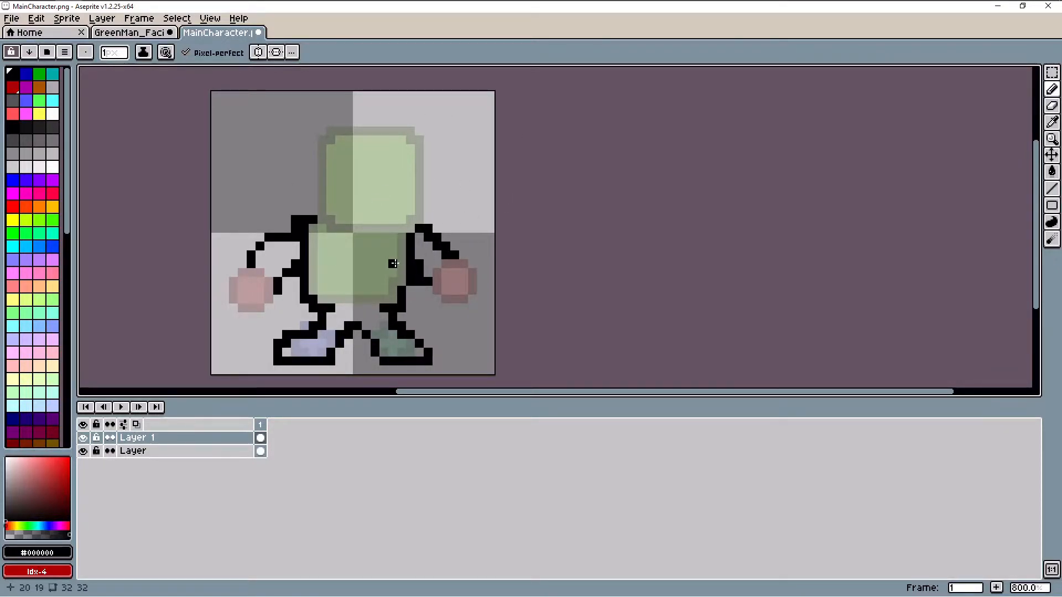
left_click(403, 235)
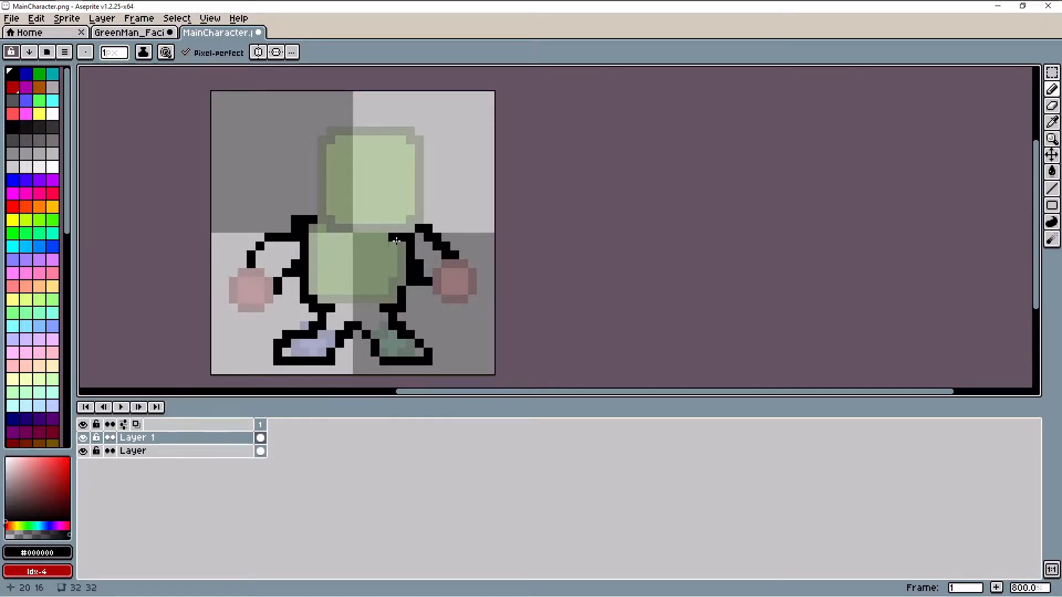
left_click_drag(370, 246, 327, 238)
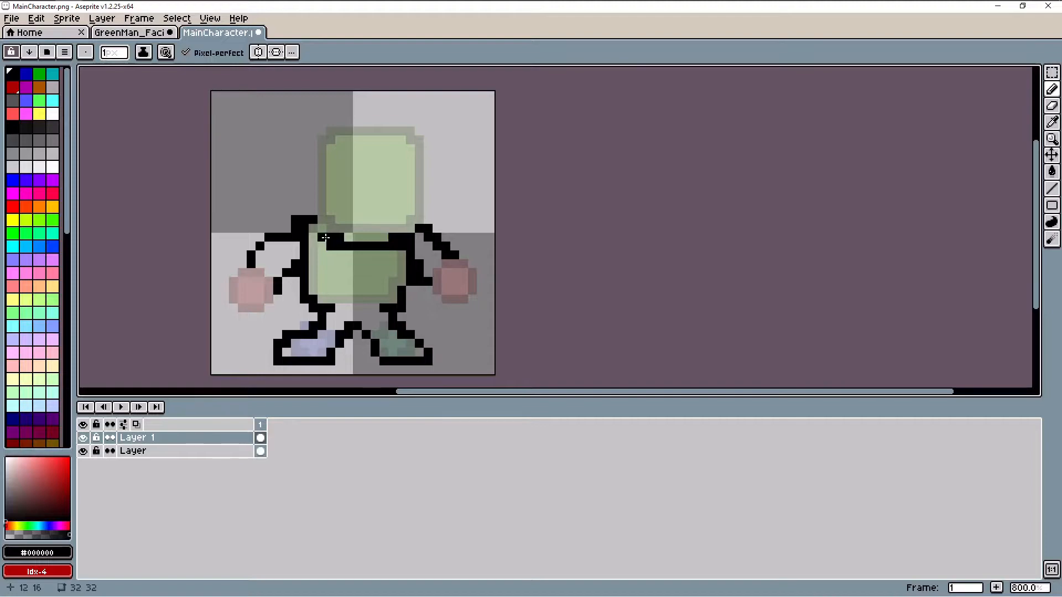
left_click(322, 229)
left_click(330, 222)
left_click_drag(321, 216, 321, 152)
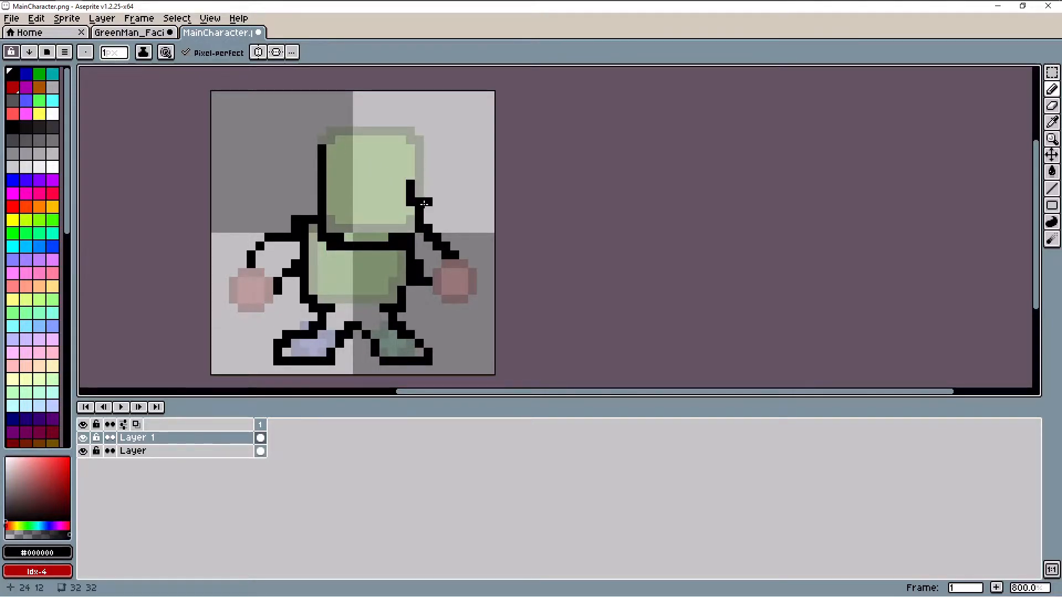
Undo the misplaced stroke and draw the head's right side as a straight black line just outside the faded head
key("ctrl+z")
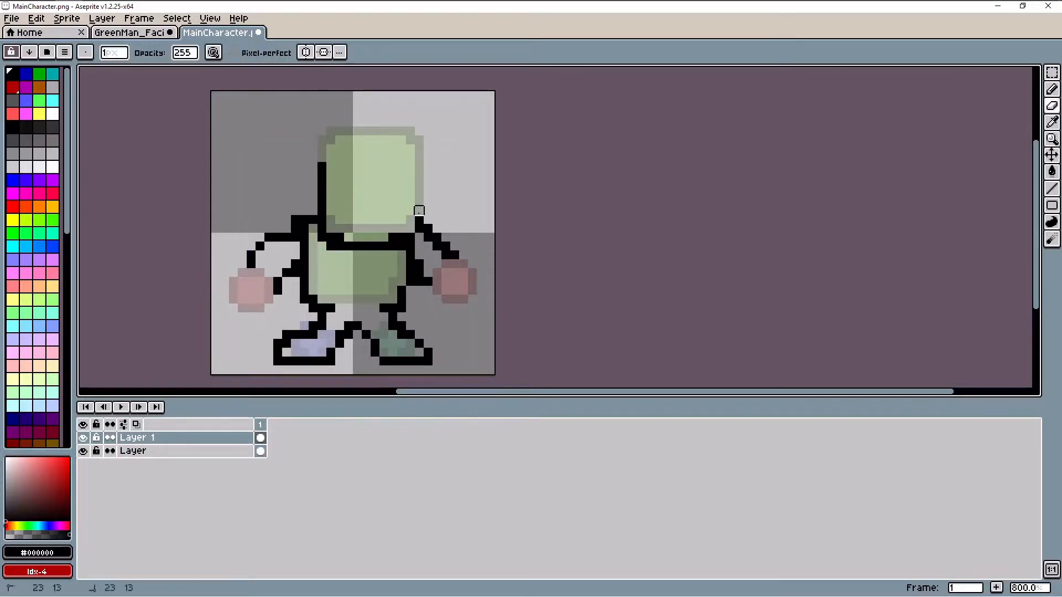
left_click_drag(428, 220, 426, 201)
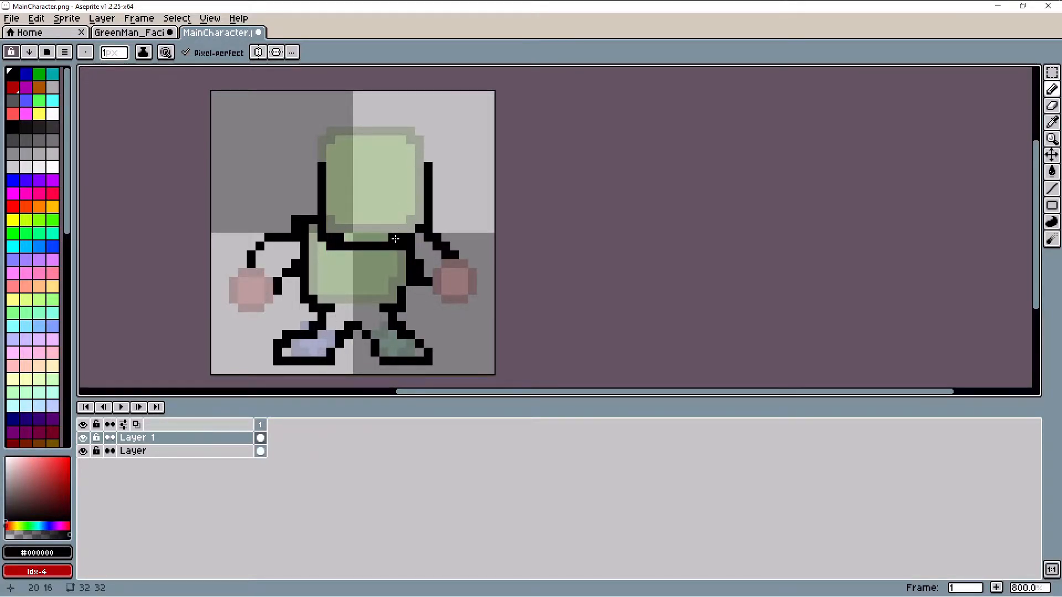
left_click(437, 157)
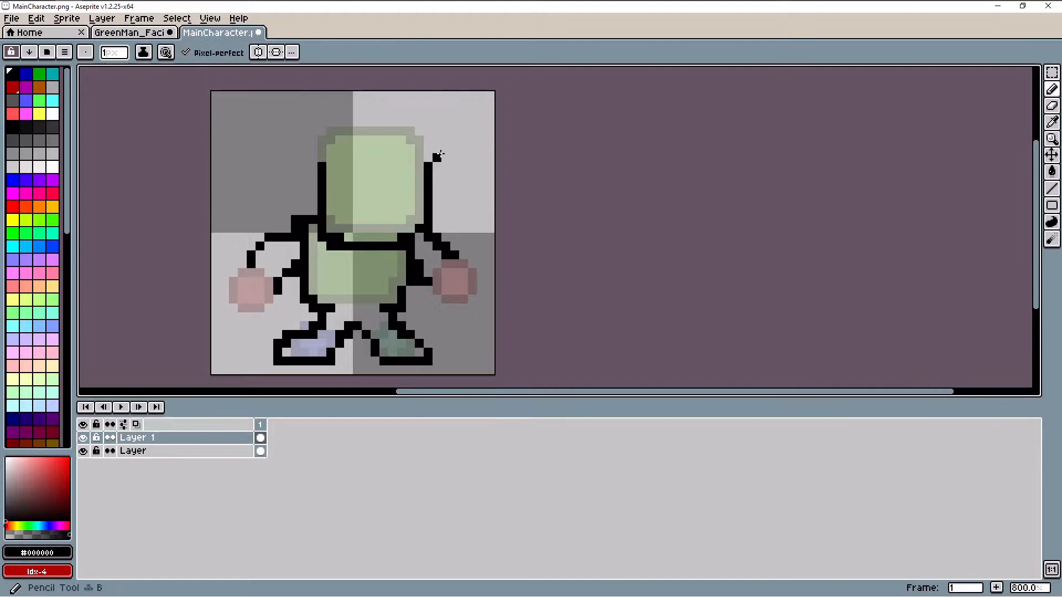
key("ctrl+z")
Close the head outline with a black top edge joining both sides, and briefly toggle the guide layer's visibility
scroll(431, 158, "up", 3)
left_click(220, 143)
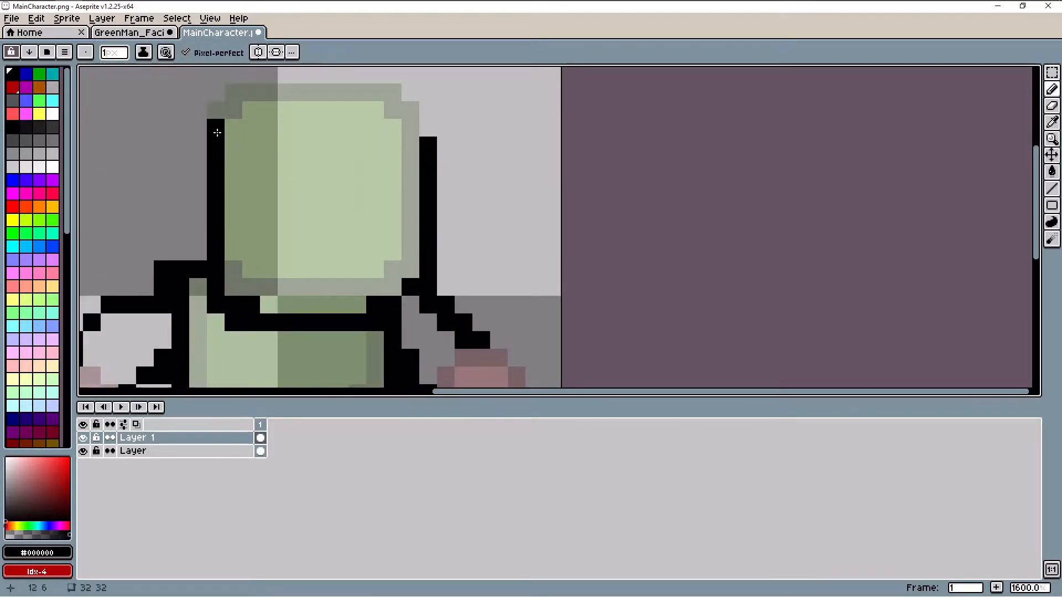
left_click_drag(411, 110, 239, 111)
scroll(239, 111, "down", 3)
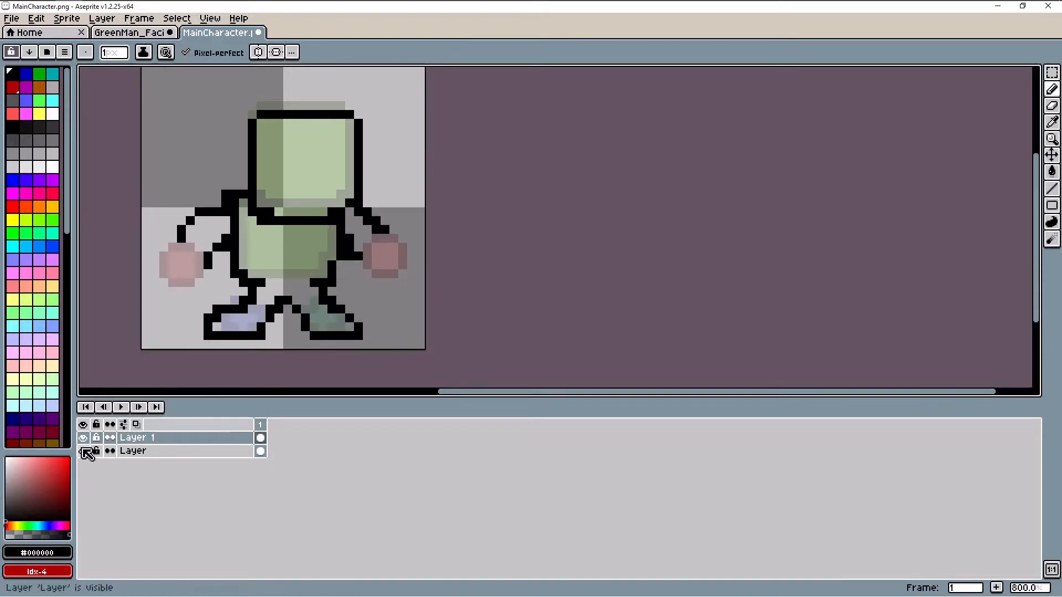
left_click(82, 451)
left_click(83, 451)
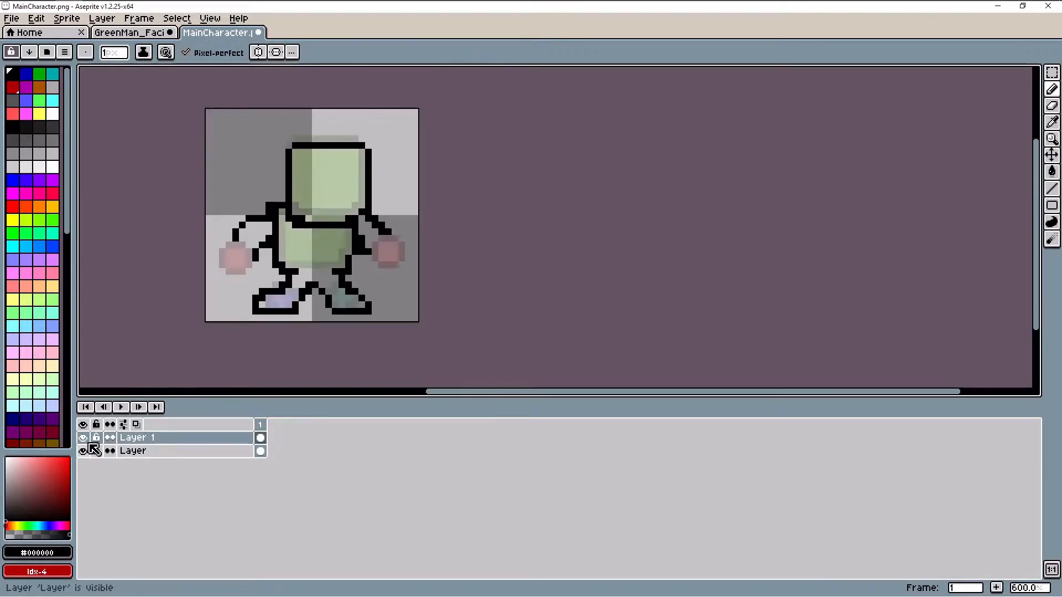
Outline both hands in black over the red circles, joining them to the ends of the arms
scroll(211, 250, "up", 2)
left_click(250, 232)
mouse_move(238, 245)
left_mouse_down()
mouse_move(249, 272)
mouse_move(287, 261)
left_mouse_up()
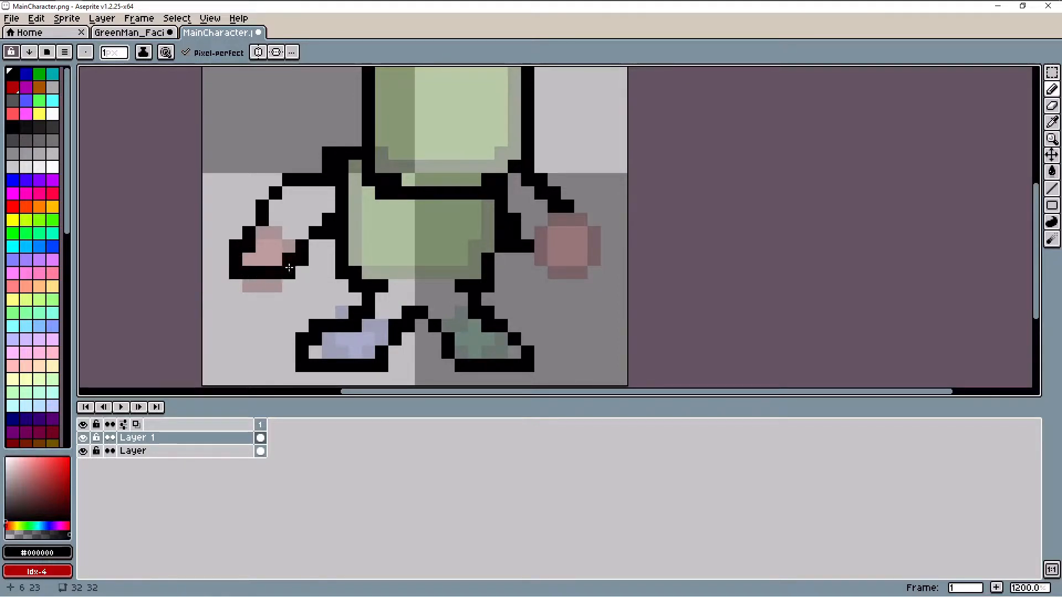
mouse_move(542, 256)
left_mouse_down()
mouse_move(542, 266)
mouse_move(582, 270)
mouse_move(594, 244)
mouse_move(580, 238)
left_mouse_up()
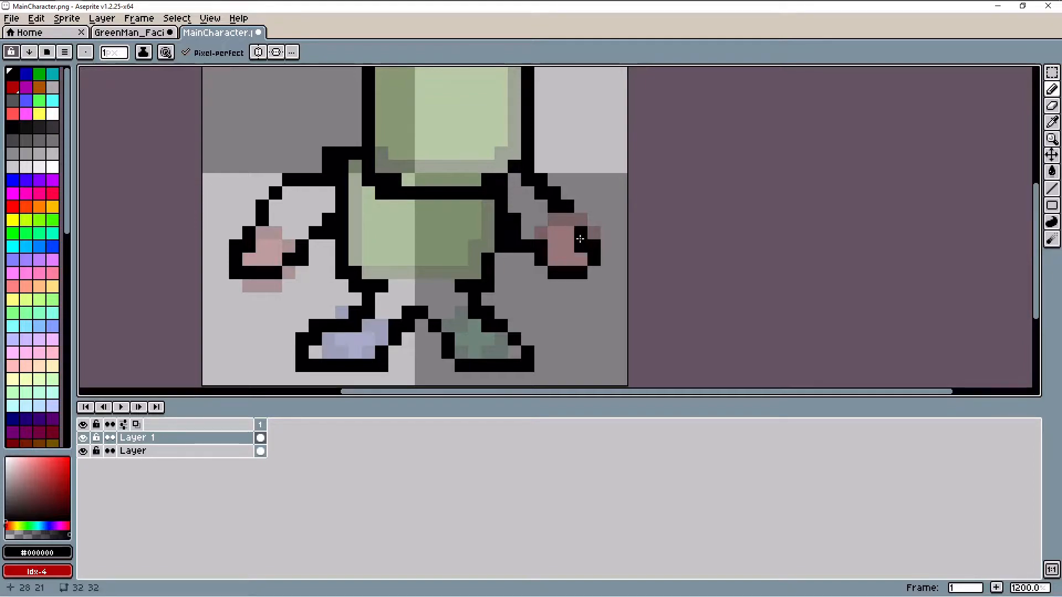
scroll(570, 282, "down", 3)
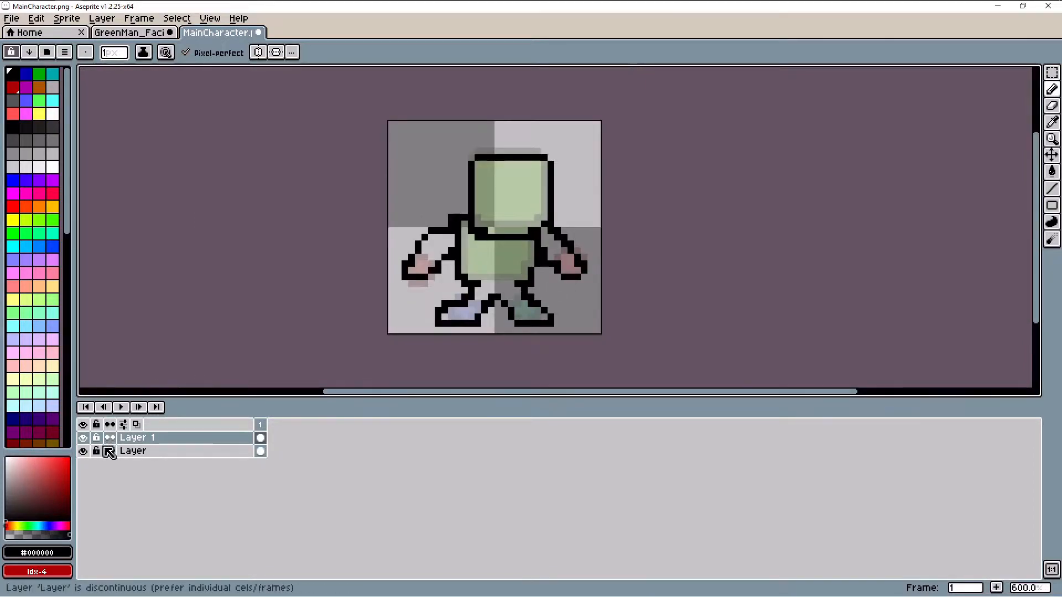
Hide the faded guide layer so that only the black outlines are shown
left_click(83, 451)
scroll(421, 260, "up", 2)
scroll(526, 216, "down", 2)
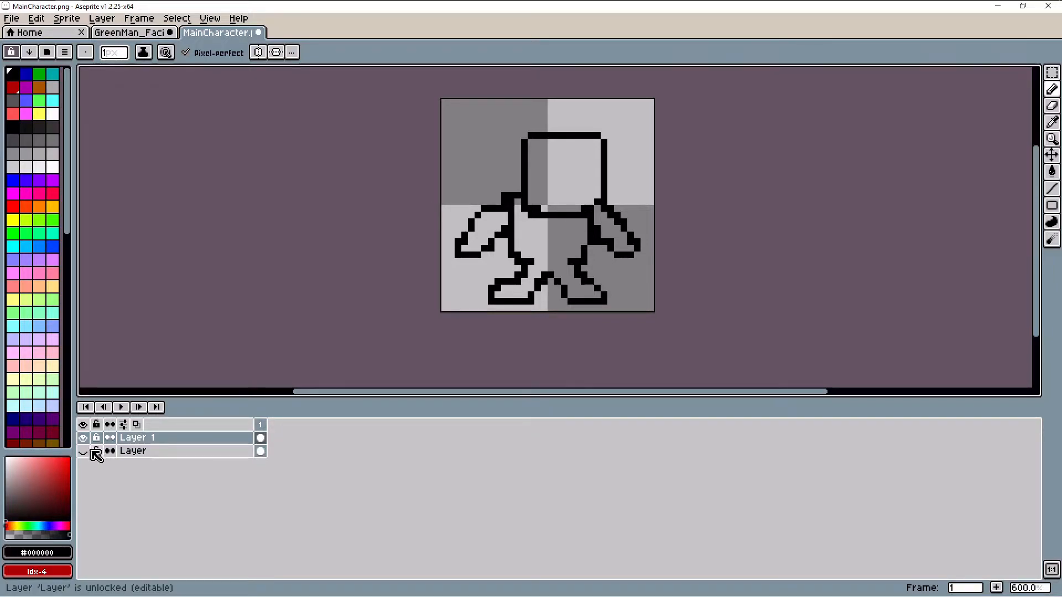
Erase both legs and feet below the torso on Layer 1, enlarging the Eraser to 5 px
scroll(517, 258, "up", 3)
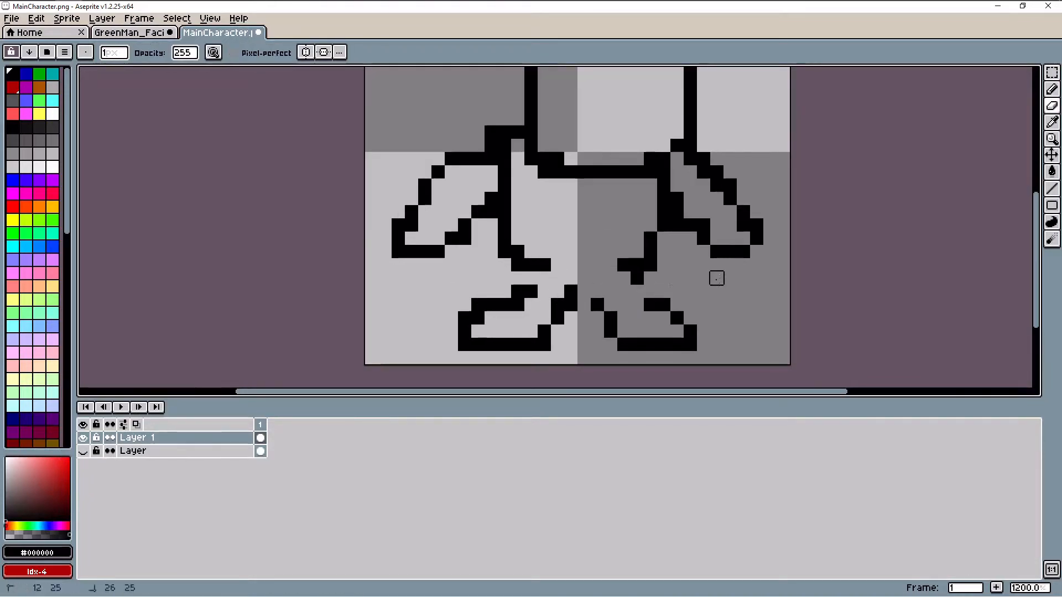
left_click_drag(704, 278, 544, 305)
key("e")
scroll(715, 292, "down", 3)
scroll(686, 305, "down", 1)
mouse_move(690, 310)
left_mouse_down()
mouse_move(446, 326)
mouse_move(519, 306)
mouse_move(663, 309)
left_mouse_up()
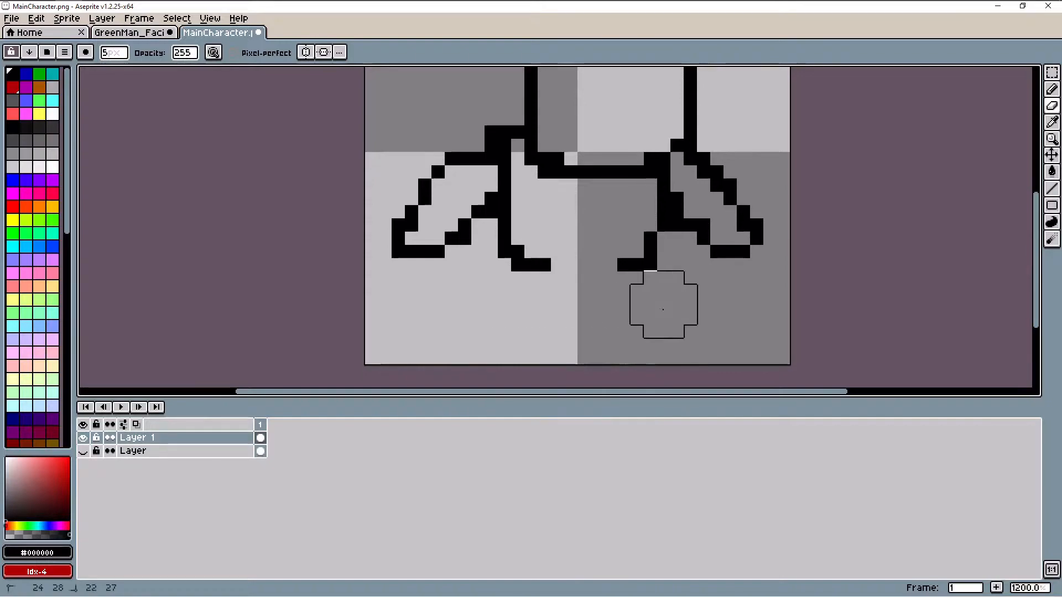
Start redrawing the left leg in black with the Pencil, adding pixels just below the torso's lower-left corner
key("b")
scroll(545, 268, "down", 1)
left_click(543, 274)
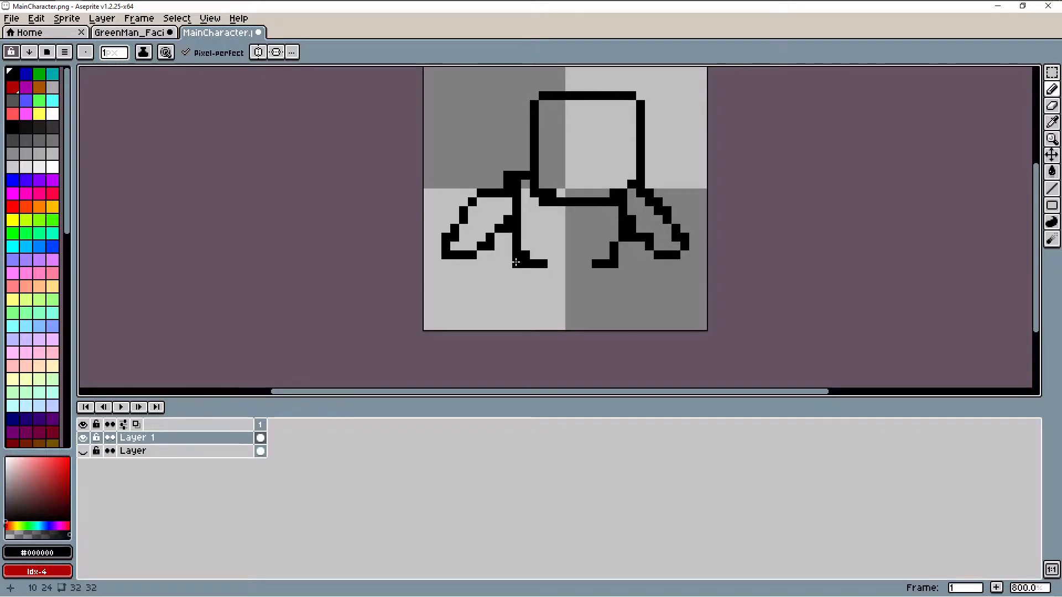
left_click_drag(518, 262, 508, 272)
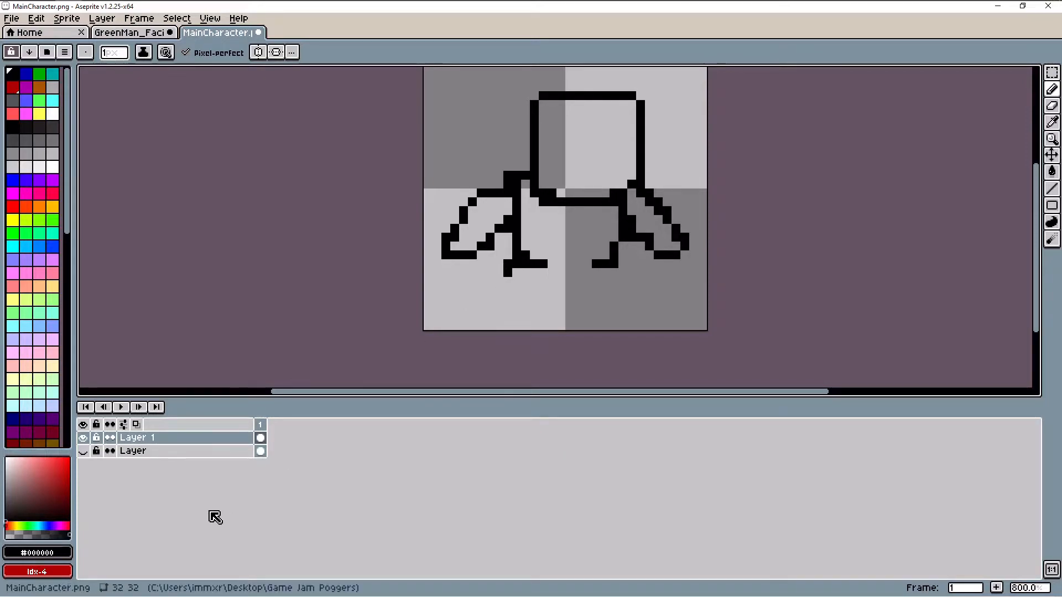
Show the faded guide layer and move its blue and green foot circles outward and slightly down, away from each other
left_click(83, 452)
key("shift+q")
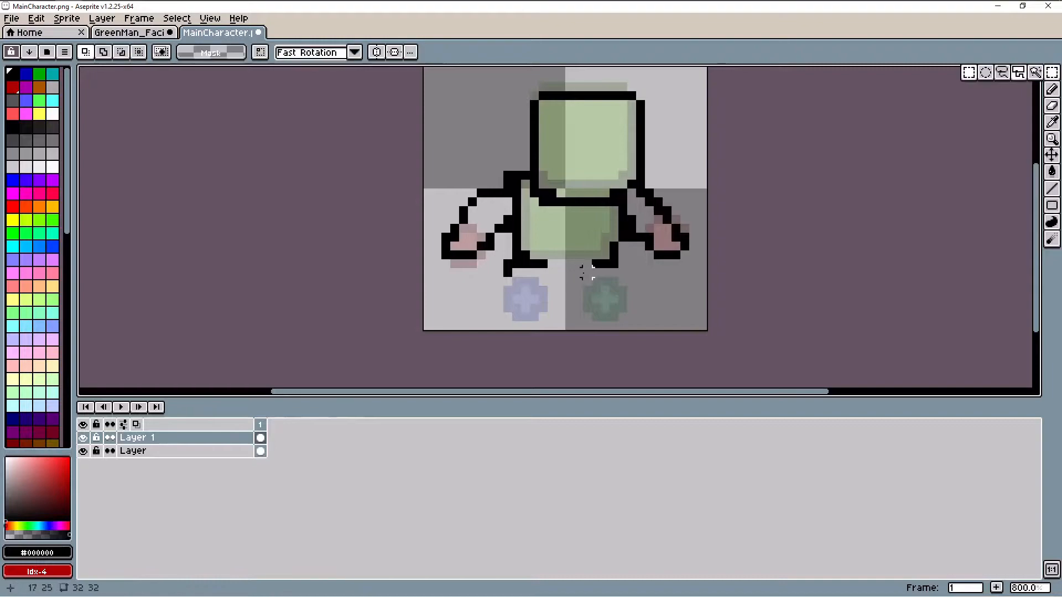
left_click_drag(500, 274, 551, 324)
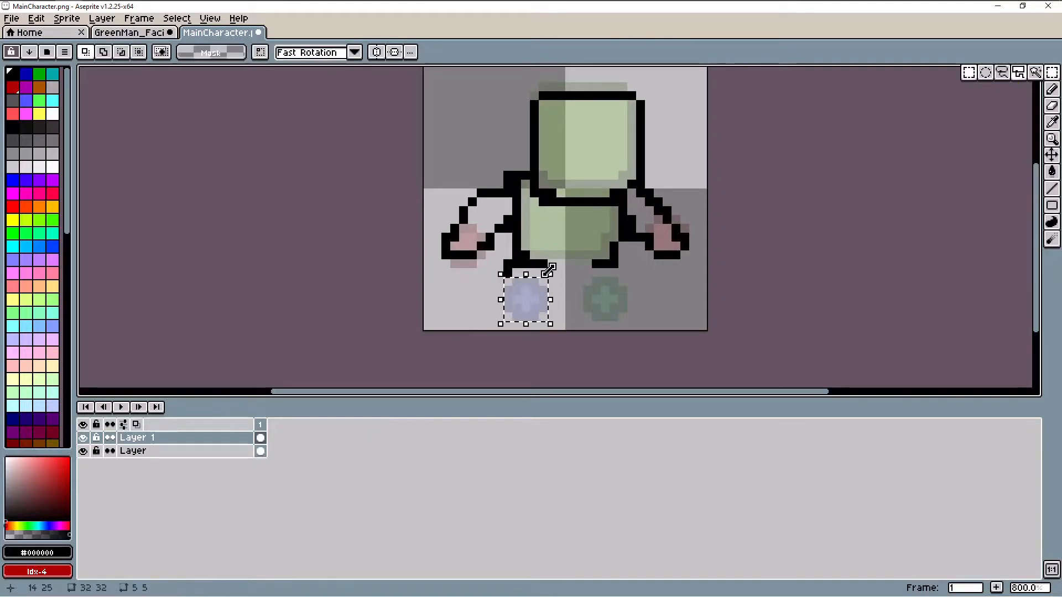
left_click_drag(549, 274, 513, 300)
key("ctrl+z")
left_click(213, 451)
key("Return")
left_click_drag(583, 279, 624, 310)
left_click_drag(581, 276, 623, 308)
key("Return")
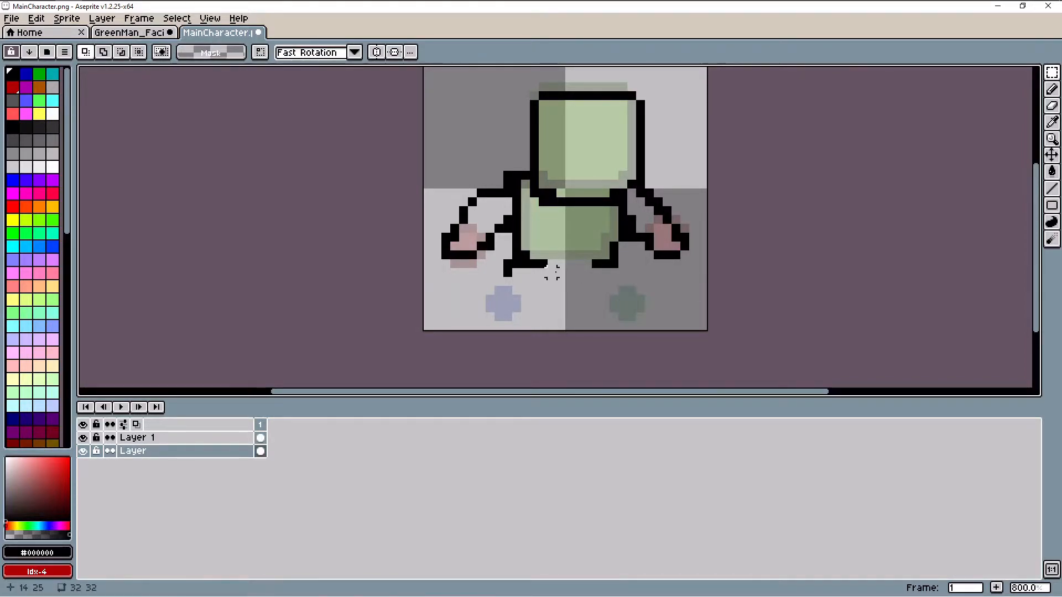
Outline both spread legs and feet in black on Layer 1 around the guide's foot shapes, joining them at the crotch
key("i")
key("b")
left_click(166, 438)
scroll(507, 277, "up", 3)
left_click_drag(508, 276, 479, 312)
mouse_move(473, 334)
left_mouse_down()
mouse_move(460, 360)
mouse_move(513, 361)
mouse_move(597, 293)
mouse_move(663, 286)
mouse_move(667, 302)
mouse_move(724, 333)
mouse_move(746, 360)
mouse_move(798, 359)
mouse_move(794, 331)
mouse_move(725, 272)
left_mouse_up()
scroll(775, 243, "down", 2)
scroll(830, 242, "up", 1)
scroll(841, 230, "down", 1)
Thicken the black outline along the head's left side and top edge, and on the torso's lower left side
left_click_drag(1036, 266, 1036, 246)
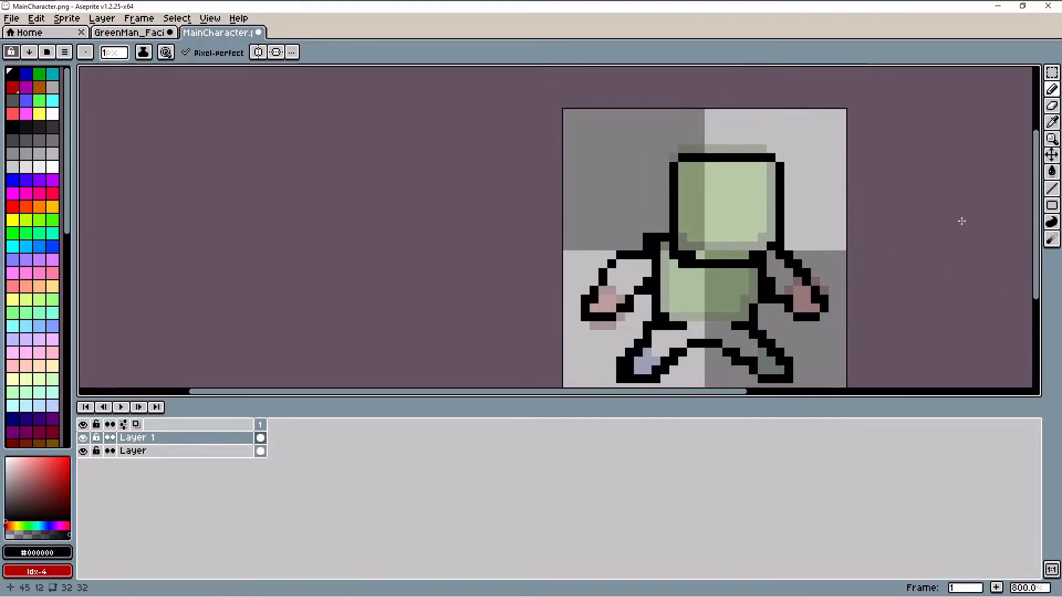
scroll(702, 244, "up", 2)
scroll(701, 317, "down", 2)
left_click_drag(686, 320, 686, 336)
mouse_move(708, 249)
left_mouse_down()
mouse_move(708, 187)
mouse_move(702, 228)
mouse_move(724, 167)
mouse_move(807, 172)
left_mouse_up()
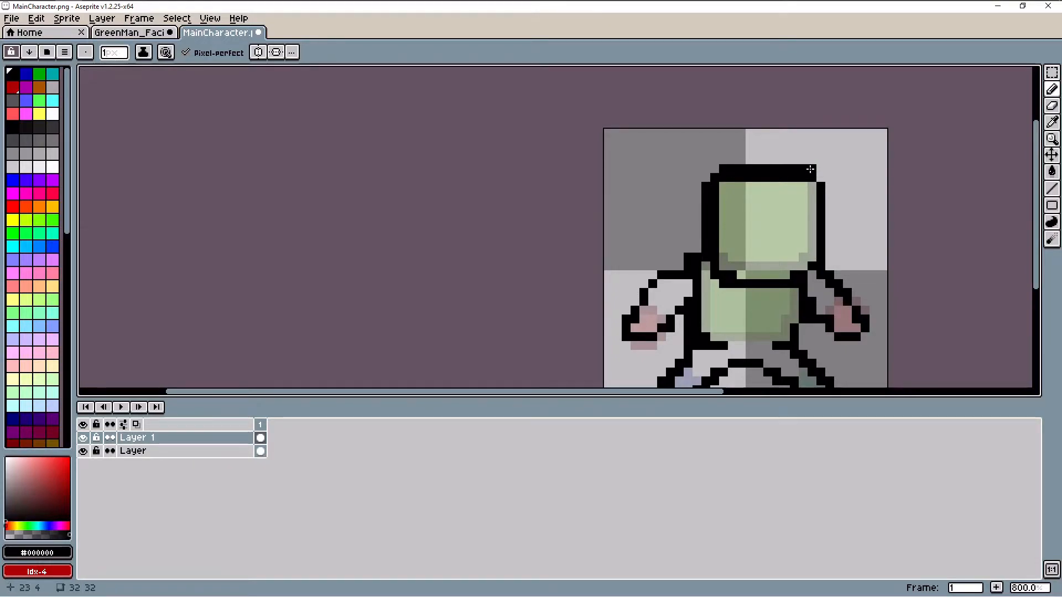
Thicken the outer black edge of the left leg from the hip down to the foot
scroll(832, 172, "down", 2)
left_click_drag(658, 391, 786, 391)
scroll(543, 309, "up", 2)
scroll(500, 280, "up", 3)
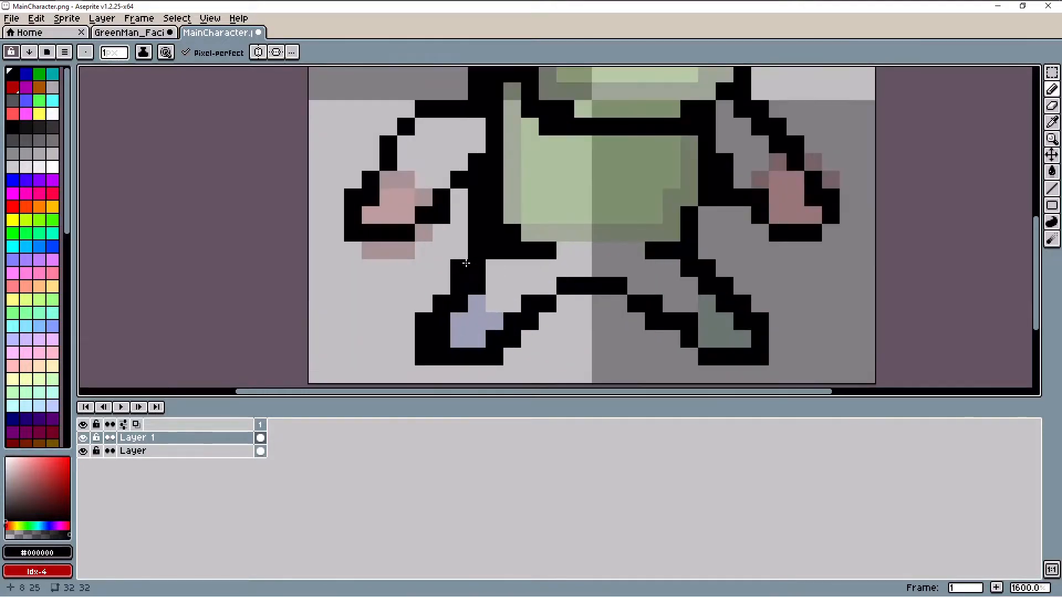
mouse_move(452, 272)
left_mouse_down()
mouse_move(425, 307)
mouse_move(412, 306)
mouse_move(415, 357)
mouse_move(439, 338)
left_mouse_up()
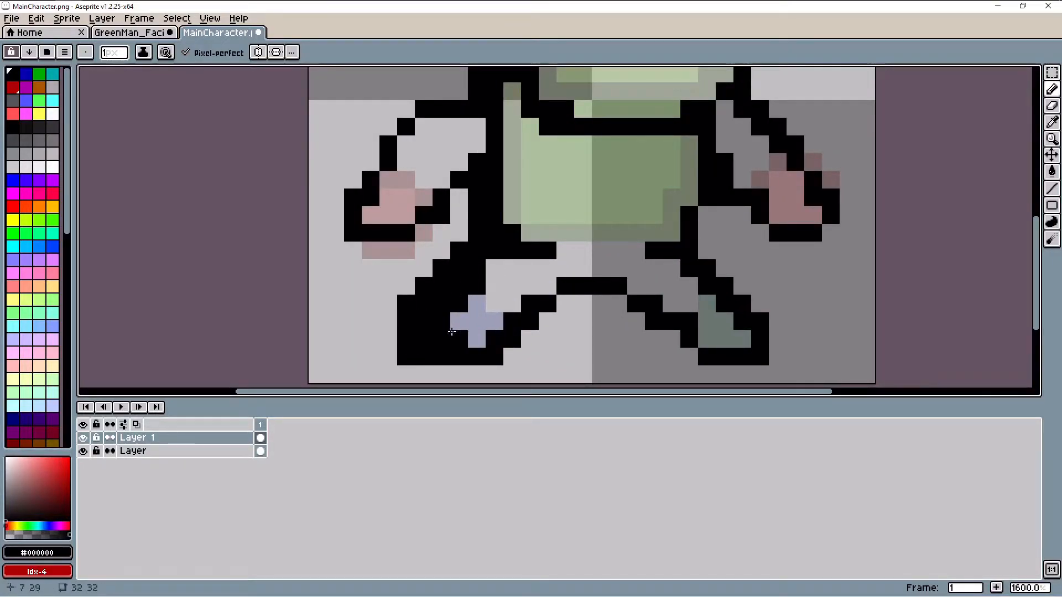
Thicken the left arm's black outline along its outer edge and underneath the hand and forearm
scroll(440, 337, "down", 4)
scroll(690, 221, "up", 1)
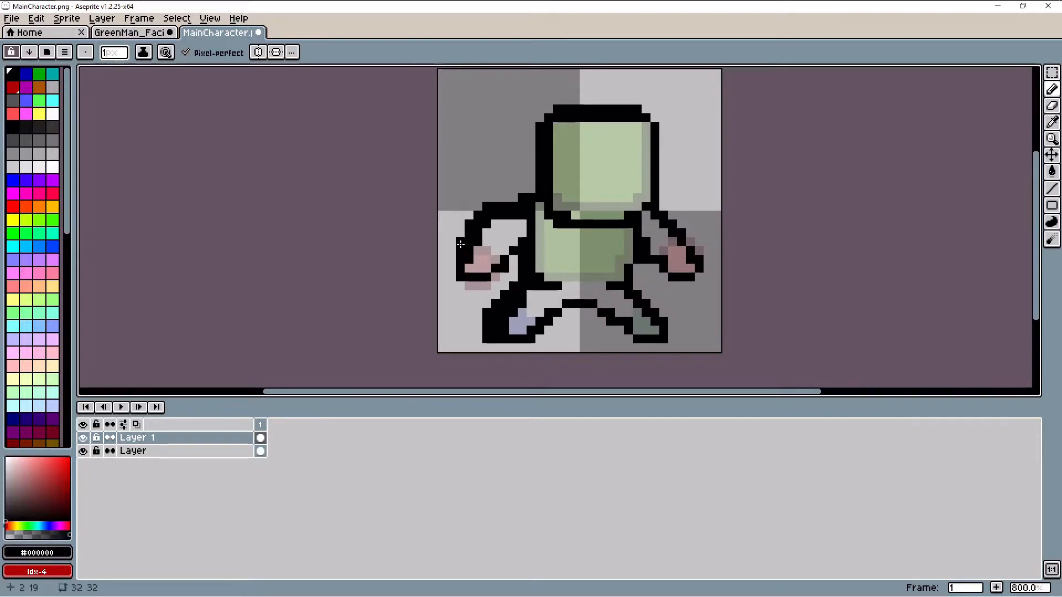
scroll(544, 243, "down", 2)
scroll(513, 263, "up", 1)
mouse_move(478, 264)
left_mouse_down()
mouse_move(476, 273)
mouse_move(508, 272)
mouse_move(523, 254)
left_mouse_up()
Examine the whole outlined character at small and large zoom levels
scroll(720, 252, "down", 1)
scroll(737, 248, "up", 1)
scroll(744, 243, "down", 4)
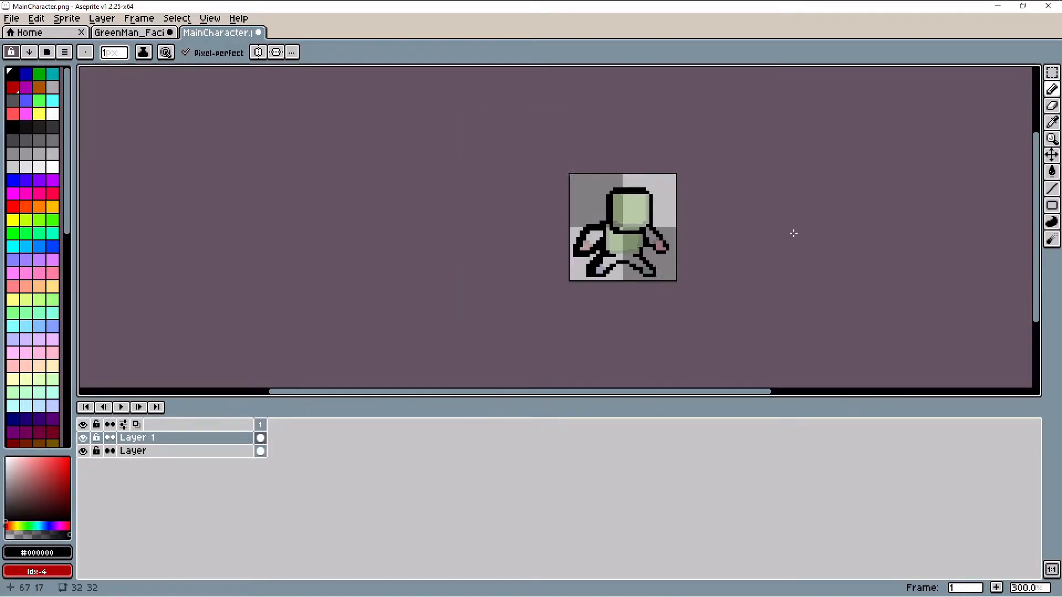
scroll(796, 240, "up", 2)
scroll(796, 239, "up", 1)
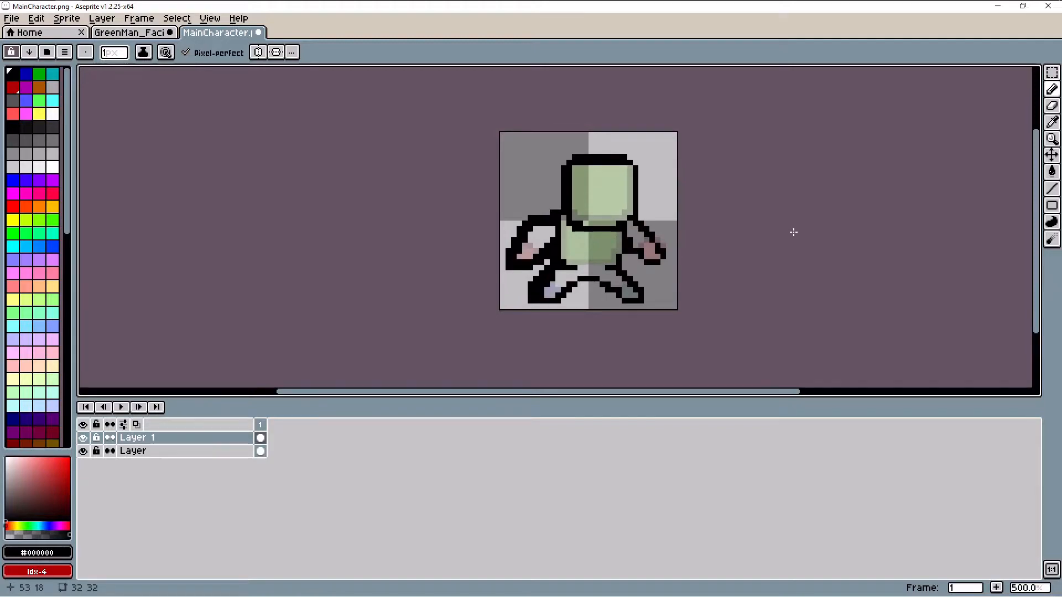
scroll(791, 230, "up", 1)
scroll(598, 214, "down", 1)
scroll(598, 213, "up", 5)
scroll(643, 130, "down", 5)
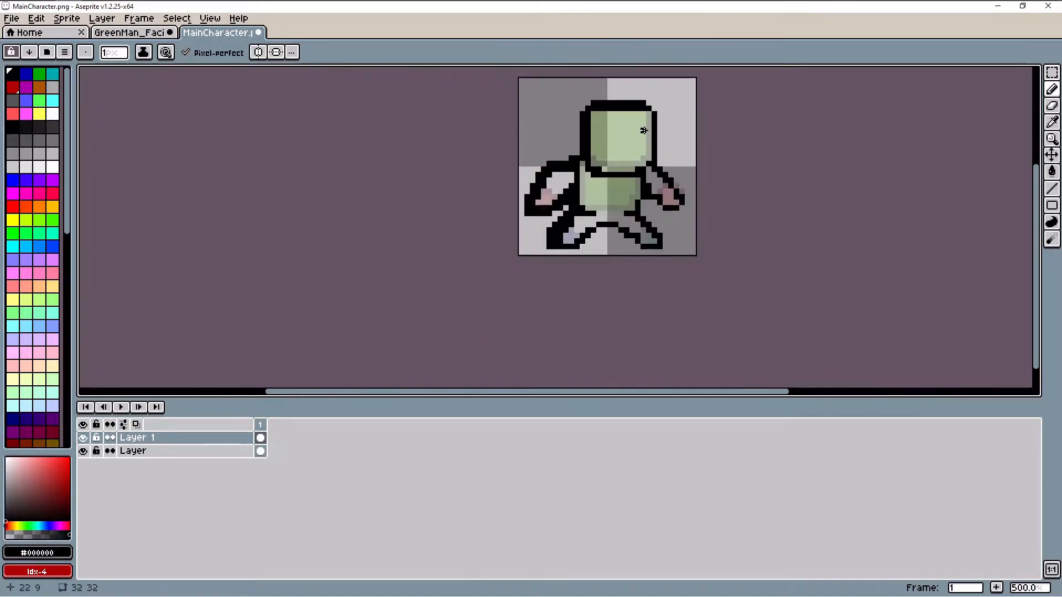
Draw a thick black horizontal eye slit across the upper part of the face
scroll(643, 130, "up", 2)
left_click_drag(1035, 296, 1036, 276)
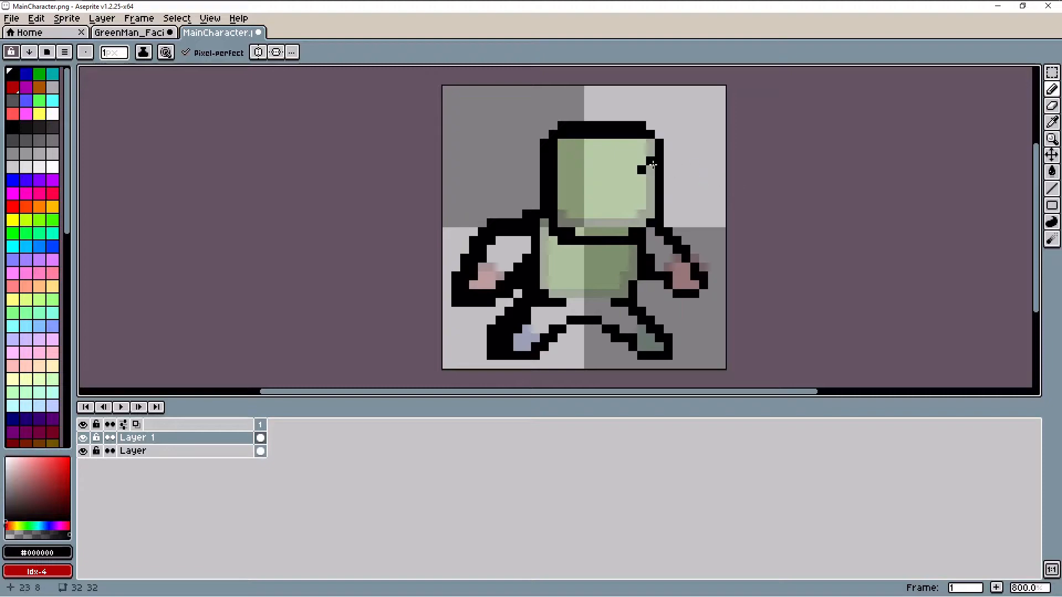
mouse_move(636, 169)
left_mouse_down()
mouse_move(602, 179)
mouse_move(633, 178)
left_mouse_up()
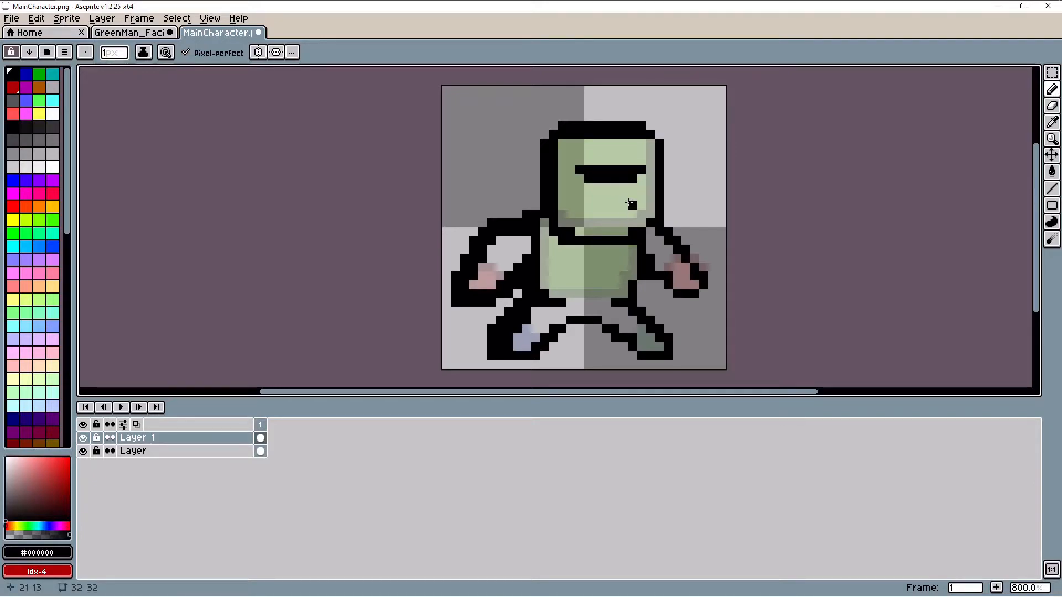
Draw a black mask line below the eye slit with both ends running down to the chin, erasing the stray pixels
left_click_drag(641, 214, 588, 196)
left_click(633, 196)
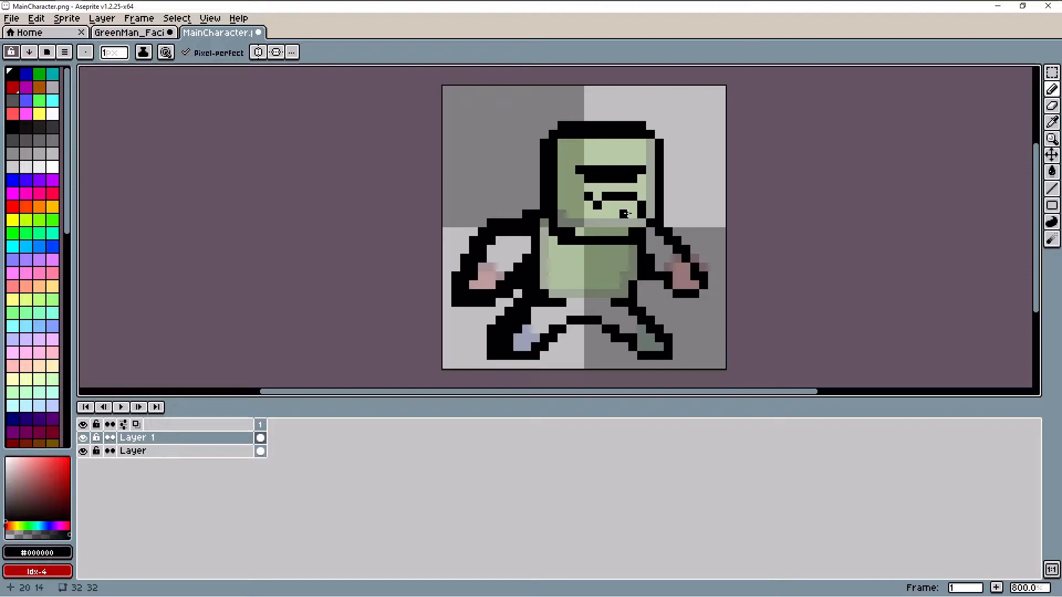
key("e")
scroll(596, 211, "down", 4, "ctrl")
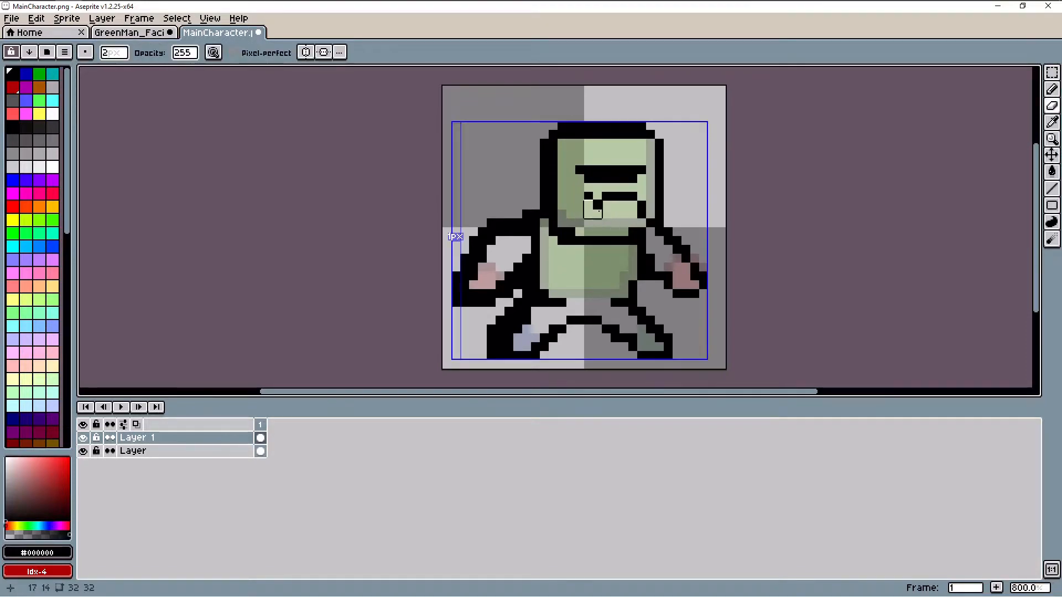
left_click(598, 206)
key("b")
left_click_drag(579, 197, 567, 222)
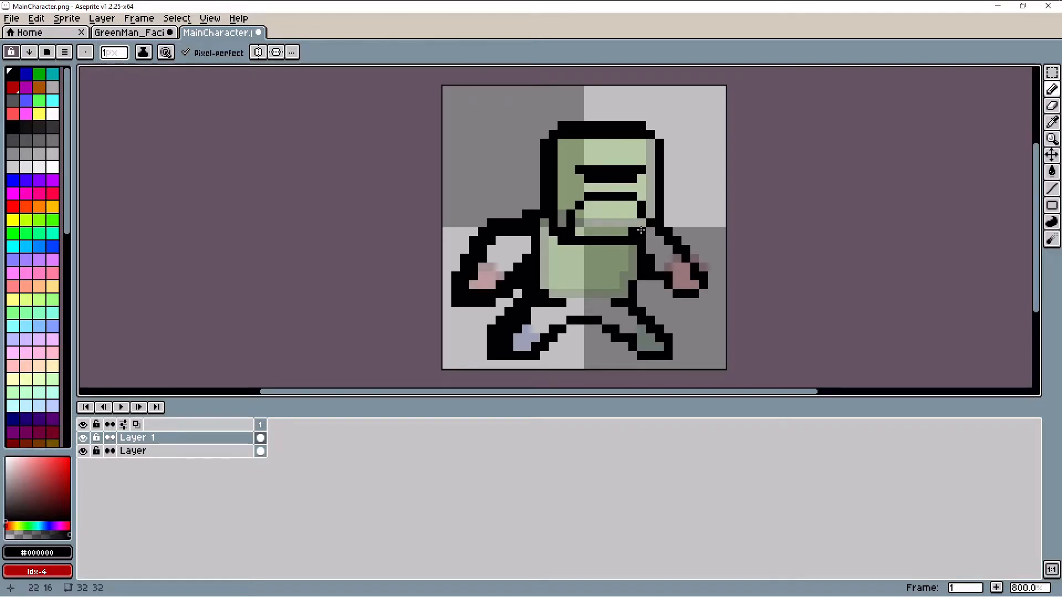
Examine the face, arms and torso outlines up close and at full-sprite size
key("e")
scroll(739, 236, "down", 2)
scroll(740, 235, "up", 7)
scroll(536, 166, "down", 3)
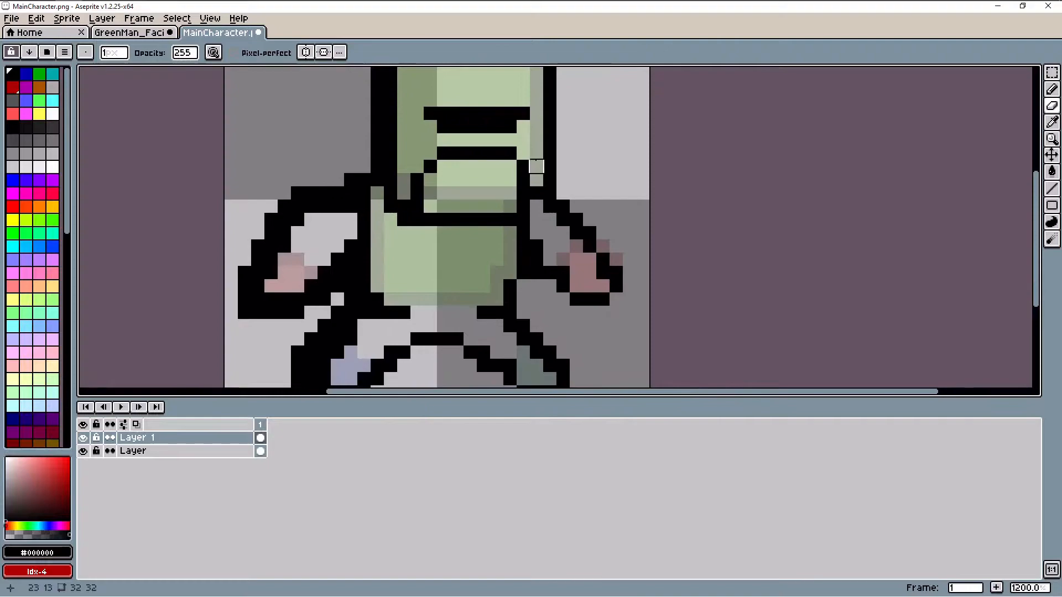
scroll(536, 166, "down", 3)
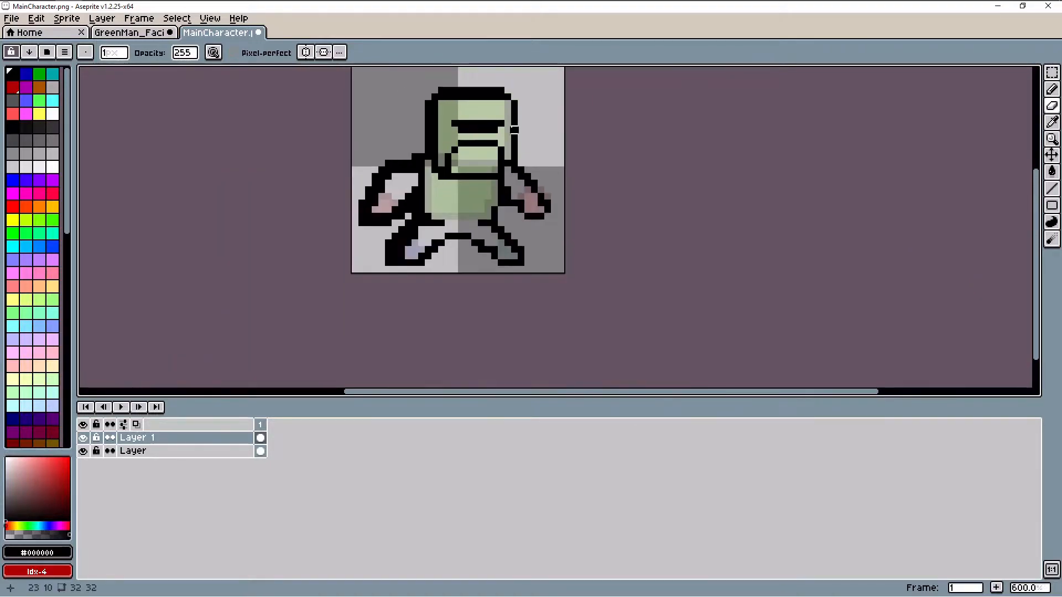
left_click_drag(1035, 244, 1012, 202)
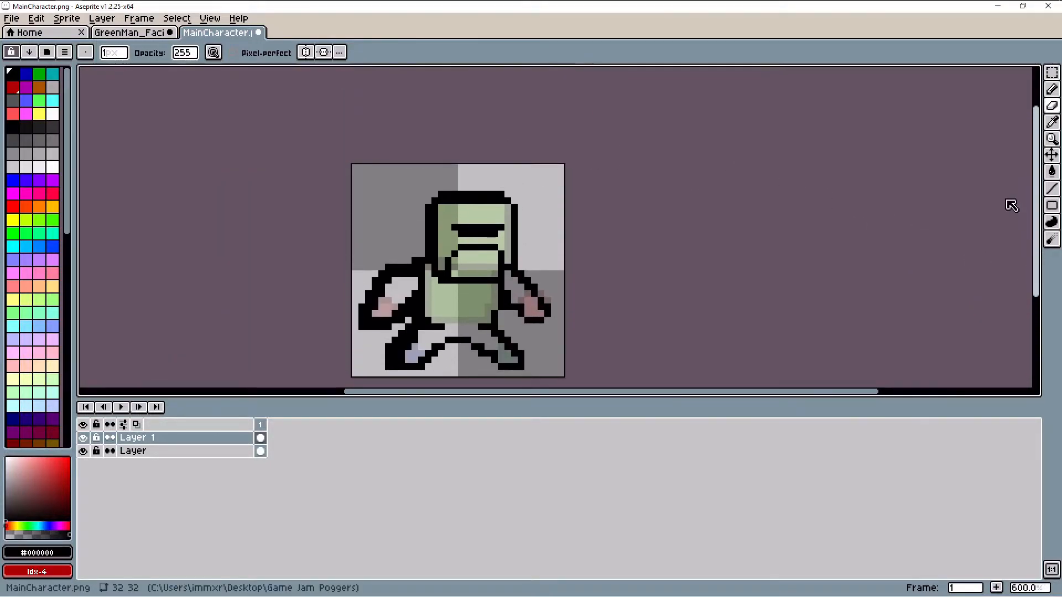
scroll(562, 199, "up", 1)
scroll(506, 186, "down", 1)
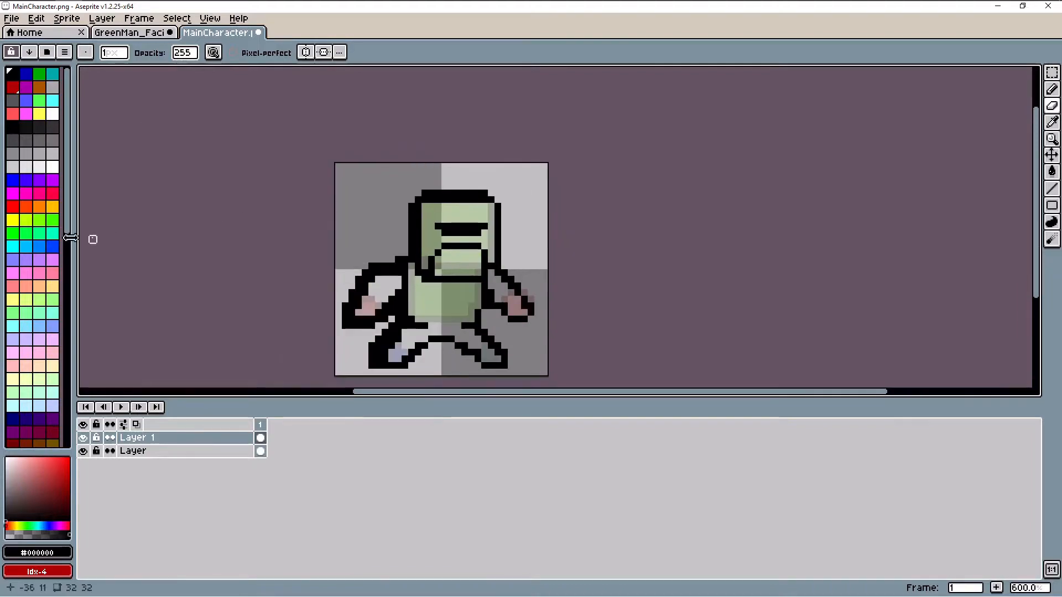
scroll(292, 260, "up", 3)
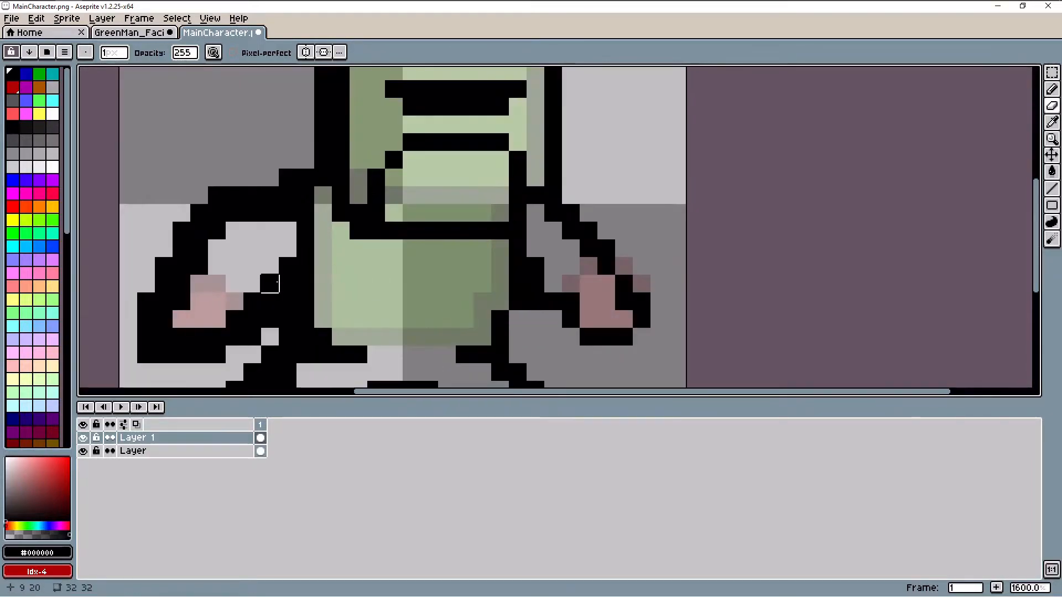
scroll(351, 284, "down", 2)
scroll(394, 319, "up", 1)
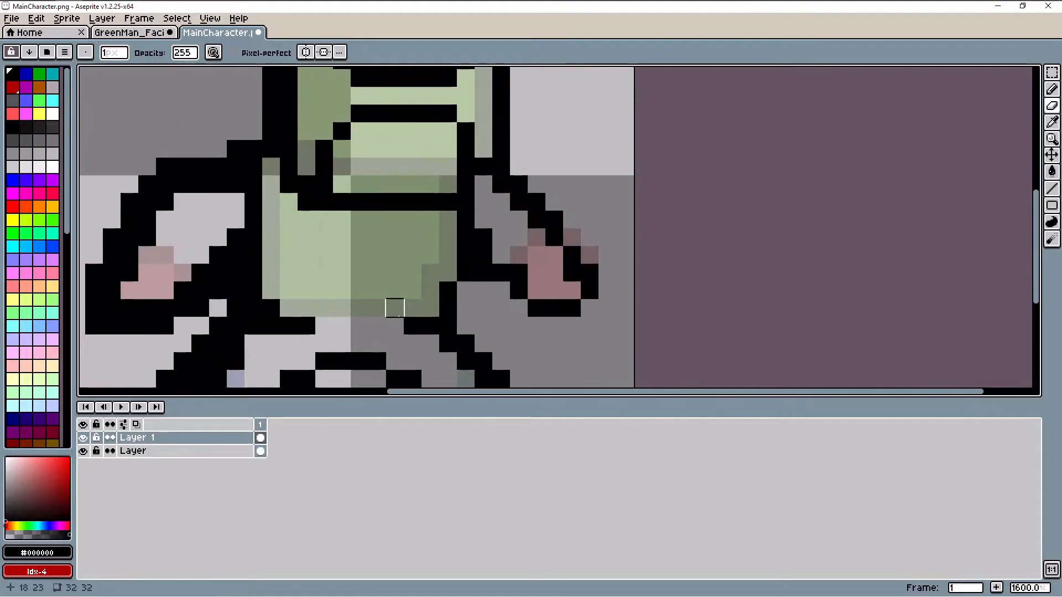
Draw two black vest lines on the torso, running from the lower edge up and outward to the shoulders
key("b")
mouse_move(394, 300)
left_mouse_down()
mouse_move(394, 250)
mouse_move(412, 236)
left_mouse_up()
key("ctrl+z")
mouse_move(418, 308)
left_mouse_down()
mouse_move(413, 272)
mouse_move(431, 218)
left_mouse_up()
left_click(323, 314)
mouse_move(322, 314)
left_mouse_down()
mouse_move(329, 259)
mouse_move(291, 203)
left_mouse_up()
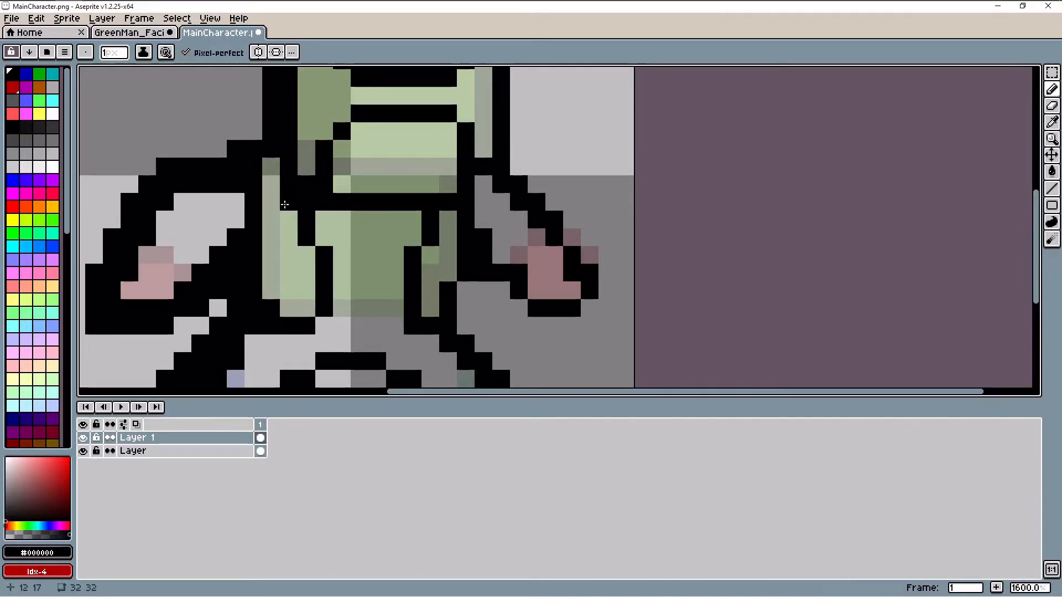
left_click(285, 219)
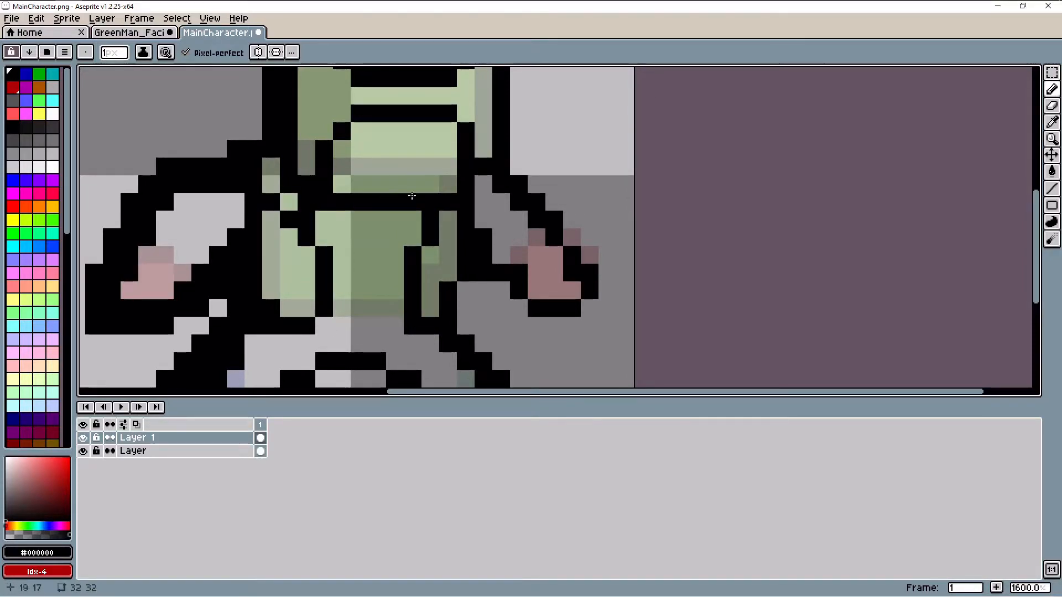
Close the gap in the torso's lower edge with black, and add the remaining vest detail lines on the chest
scroll(423, 196, "down", 3)
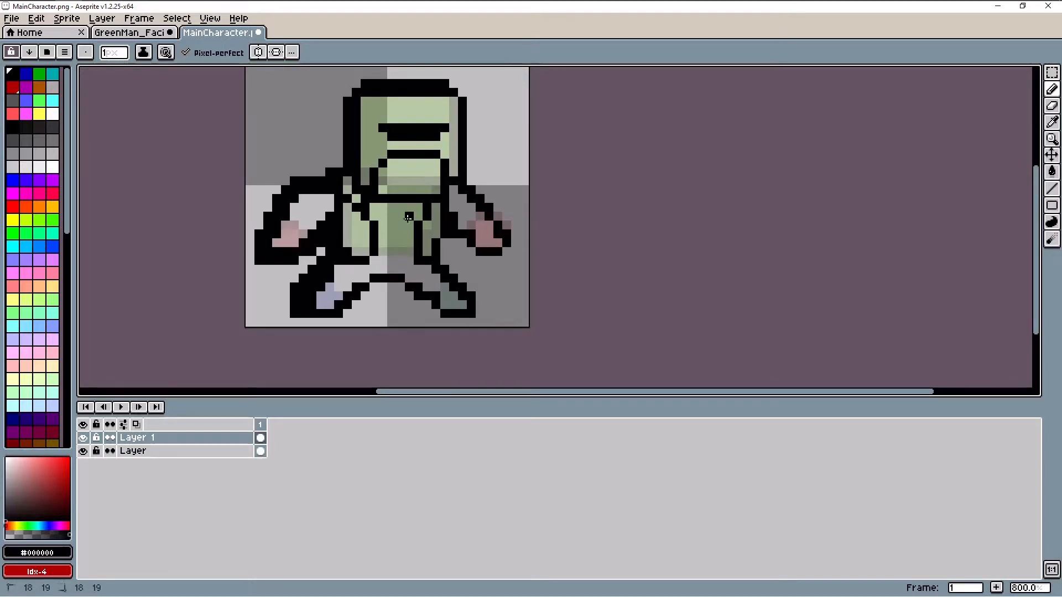
left_click_drag(381, 259, 403, 259)
scroll(500, 212, "down", 3)
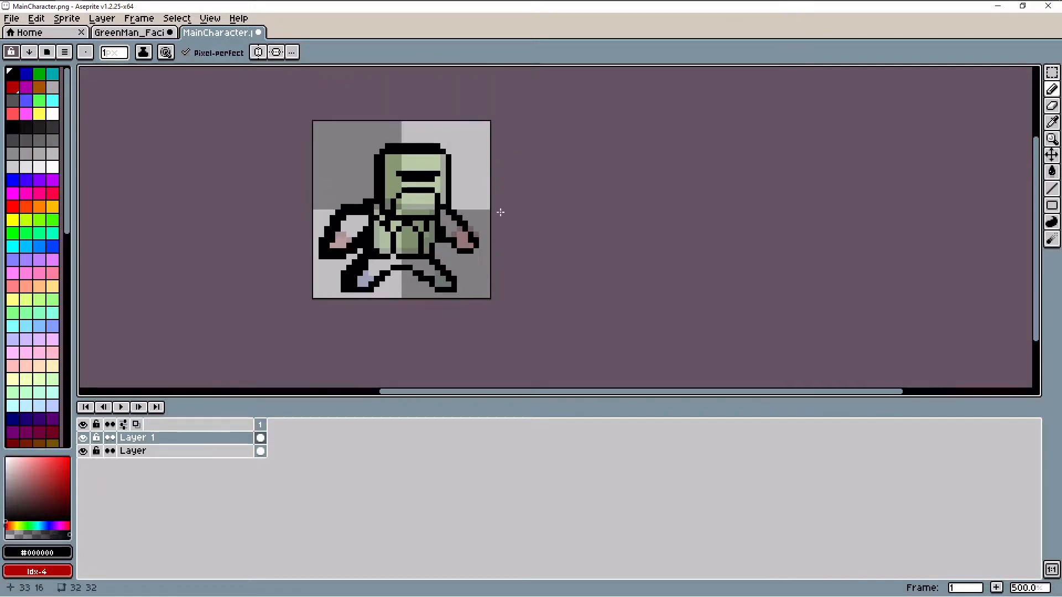
scroll(500, 212, "up", 2)
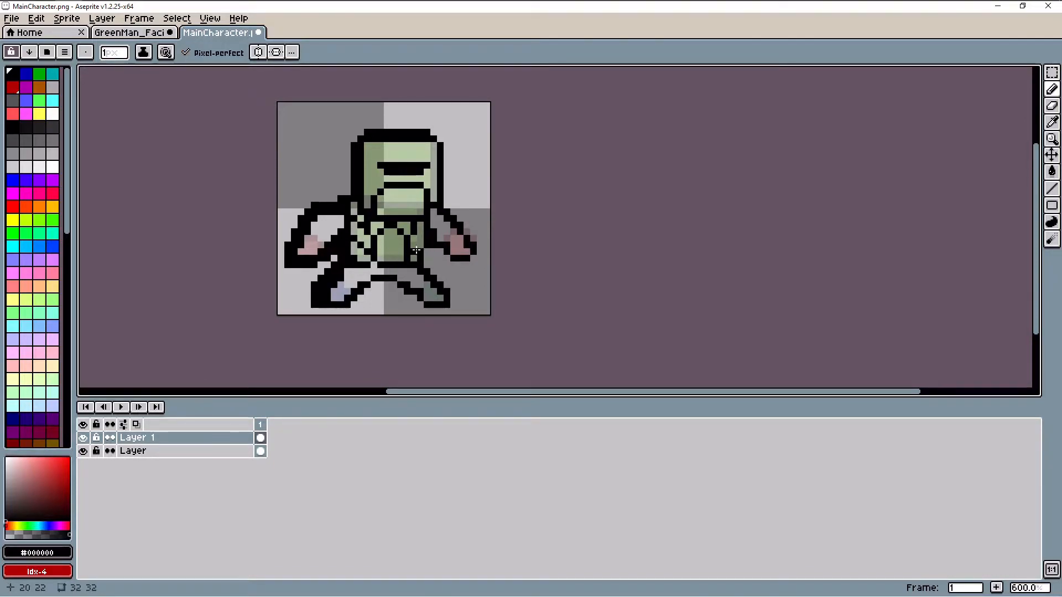
scroll(435, 248, "down", 1)
scroll(482, 244, "up", 2)
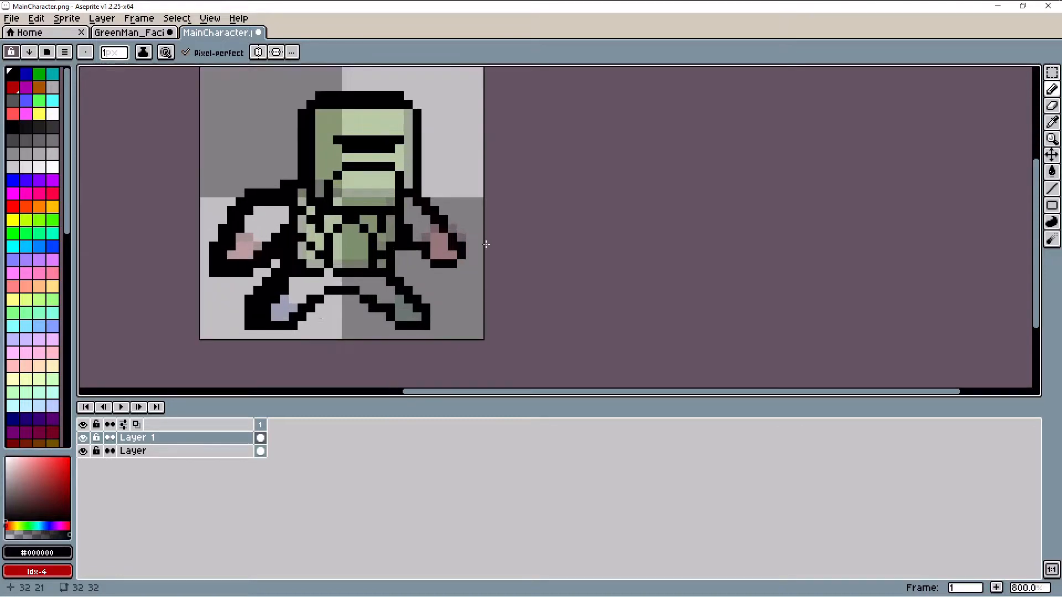
scroll(486, 245, "down", 2)
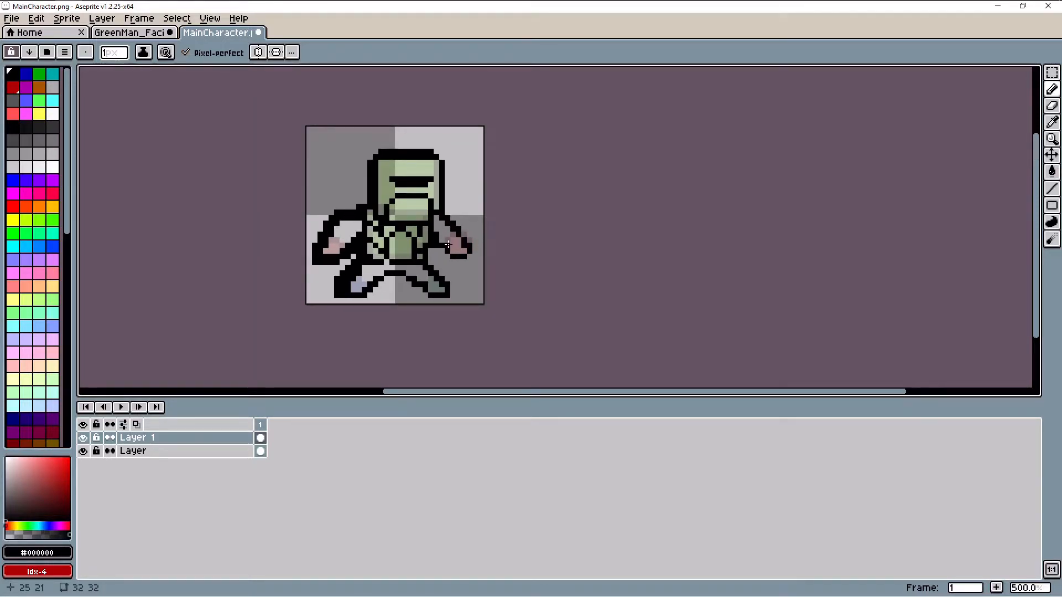
scroll(407, 254, "up", 2)
scroll(400, 195, "down", 1)
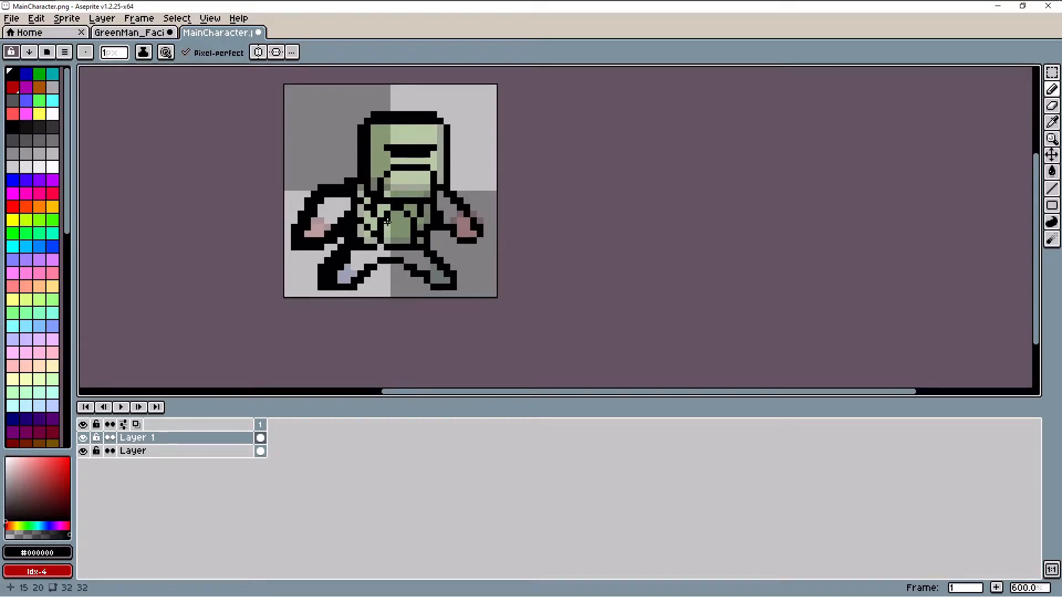
Fill the legs and the middle of the torso with orange (Idx-42) using the Paint Bucket
left_click(38, 206)
key("g")
scroll(369, 255, "up", 1)
left_click(366, 257)
left_click(395, 205)
left_click(391, 192)
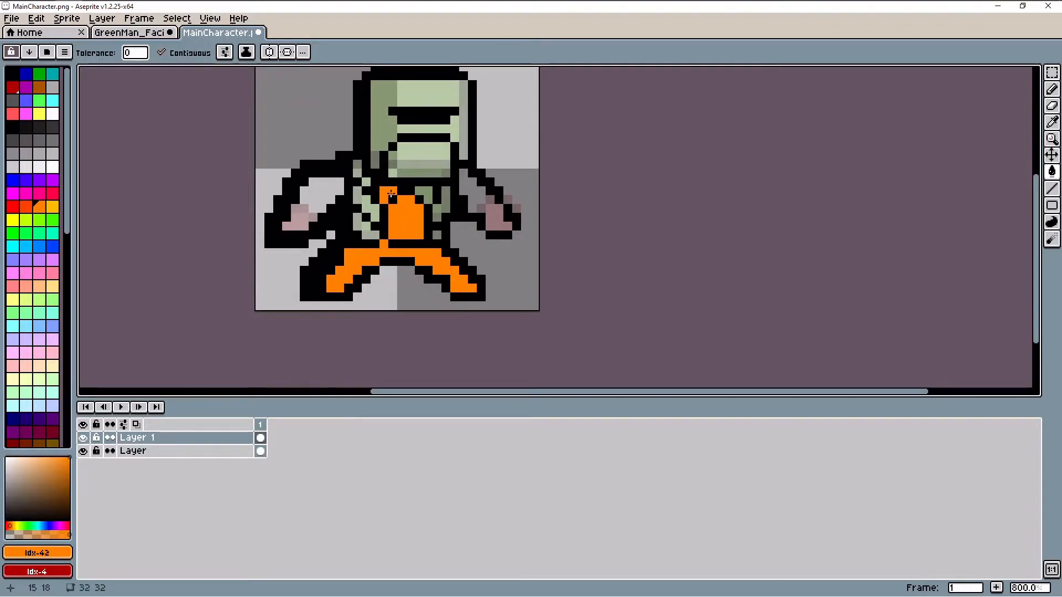
Fill the remaining gaps at the sides of the torso and both arms with the same orange
left_click(364, 181)
left_click(357, 167)
left_click(361, 198)
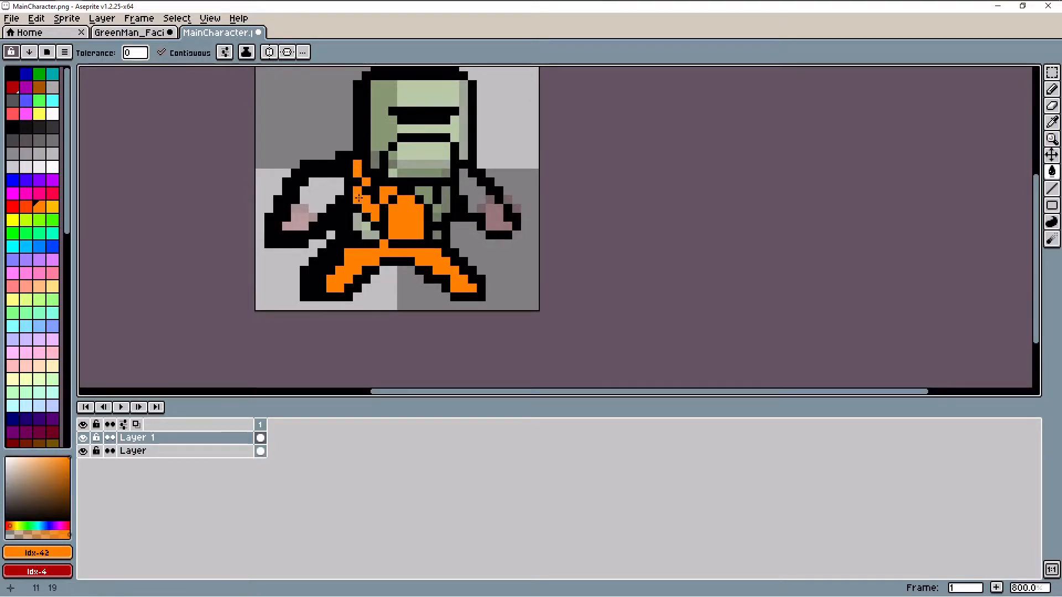
left_click(362, 223)
left_click(446, 201)
left_click(437, 235)
left_click(428, 197)
left_click(464, 183)
left_click(342, 190)
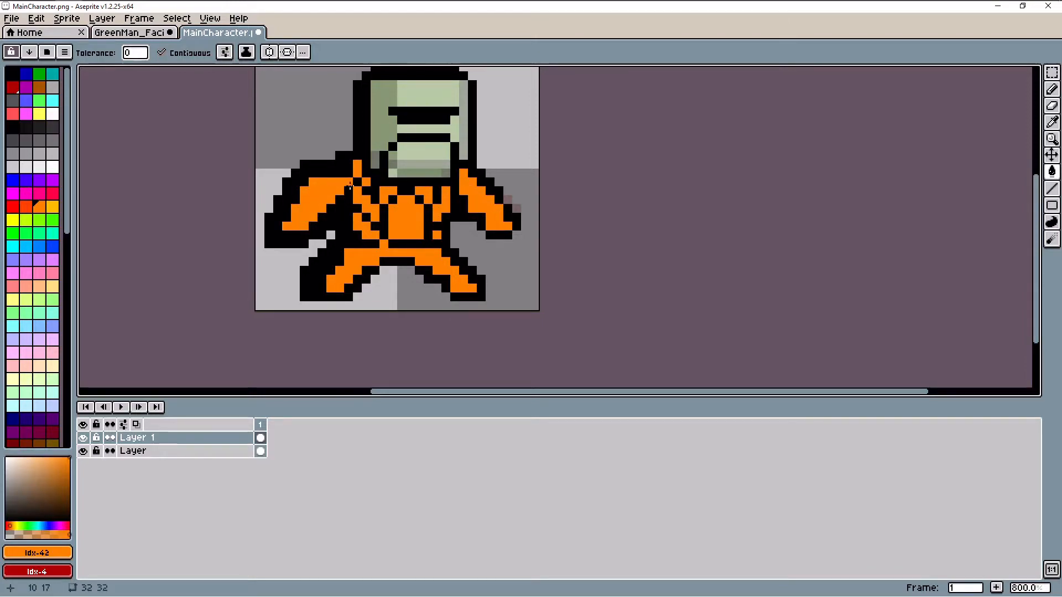
Fill the head and face area with orange (Idx-42) using the Paint Bucket
left_click(396, 171)
scroll(474, 148, "down", 2)
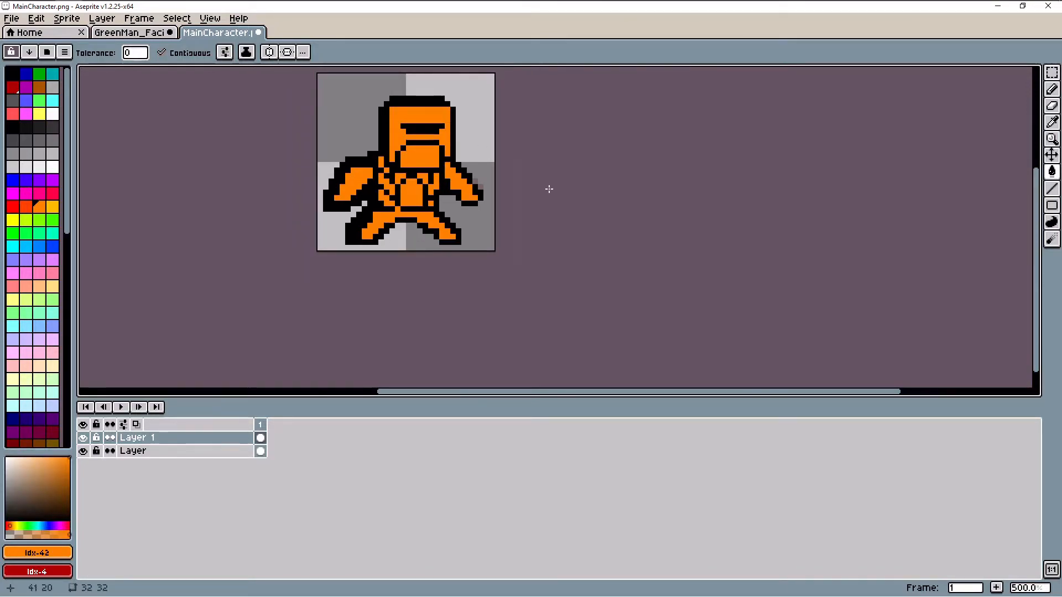
scroll(559, 213, "up", 3)
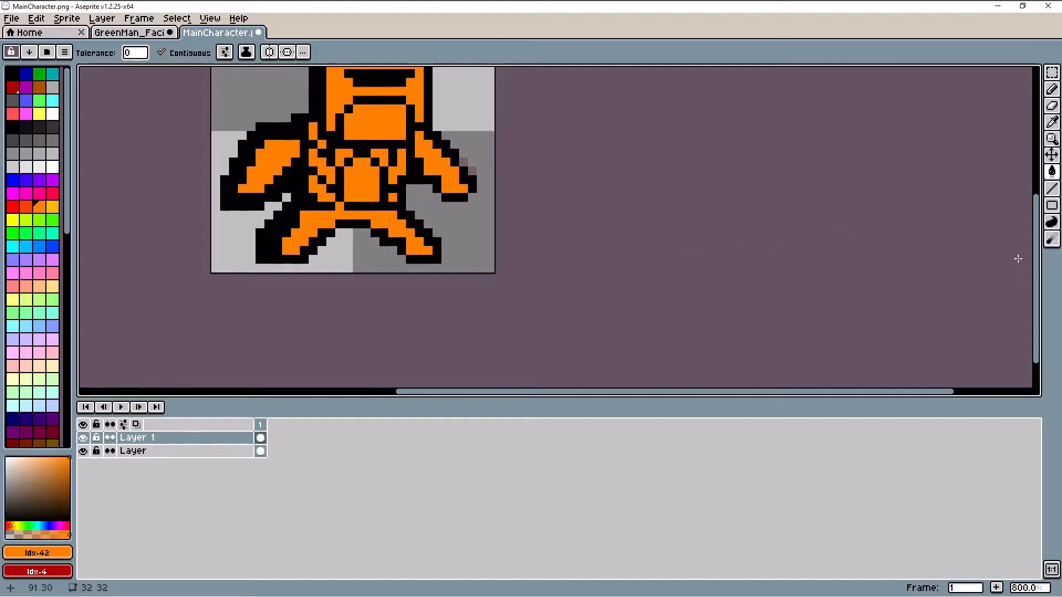
left_click_drag(1036, 268, 1036, 214)
left_click_drag(713, 392, 649, 383)
scroll(588, 288, "up", 2)
scroll(586, 268, "down", 2)
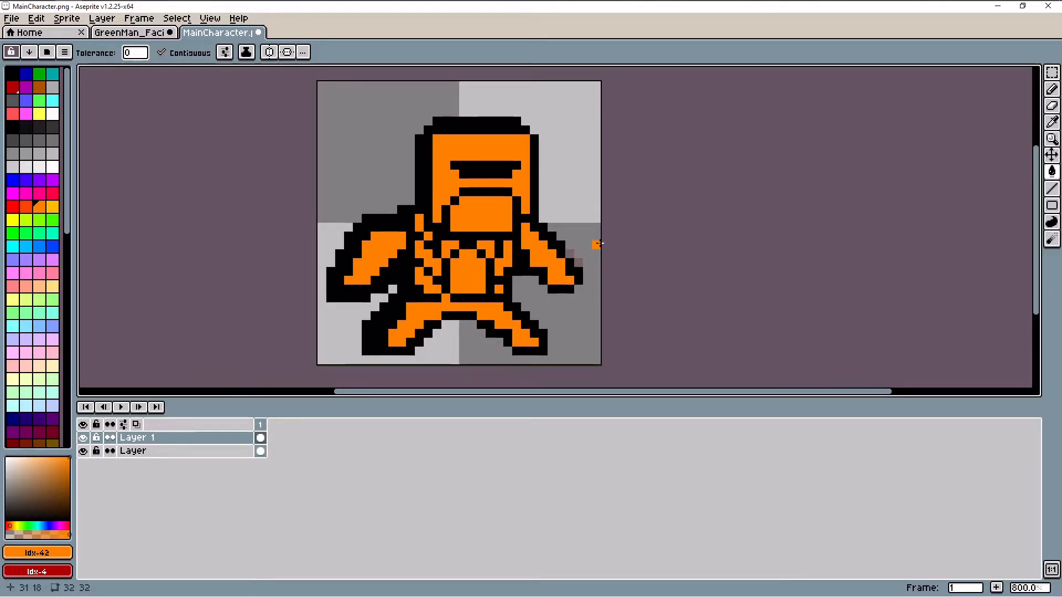
Draw the highlight boundary in yellow-orange (Idx-43) down the head, face, chest and hips with a 1 px pencil
left_click(26, 207)
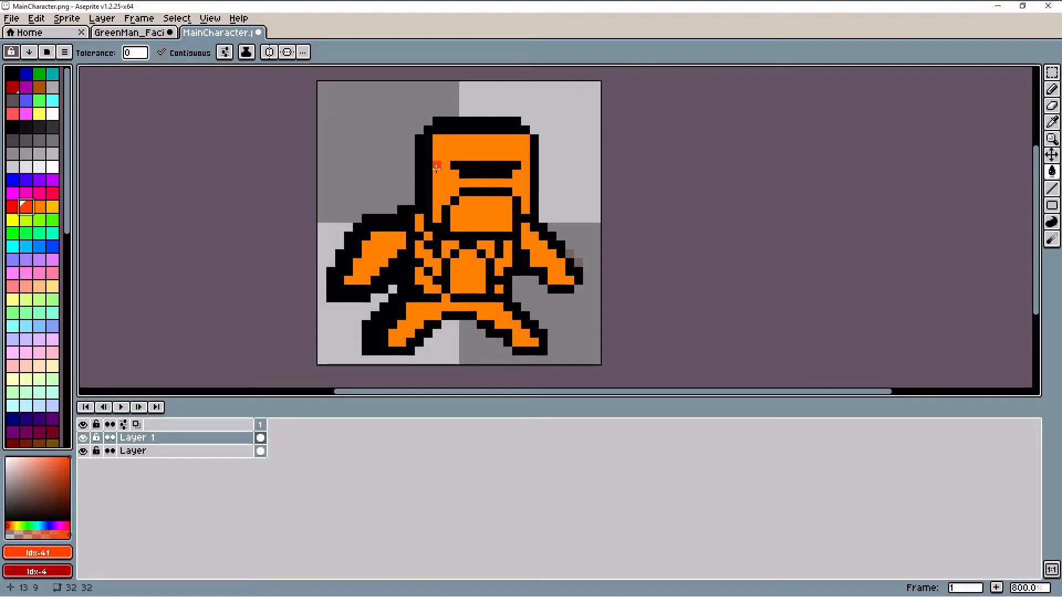
left_click(53, 207)
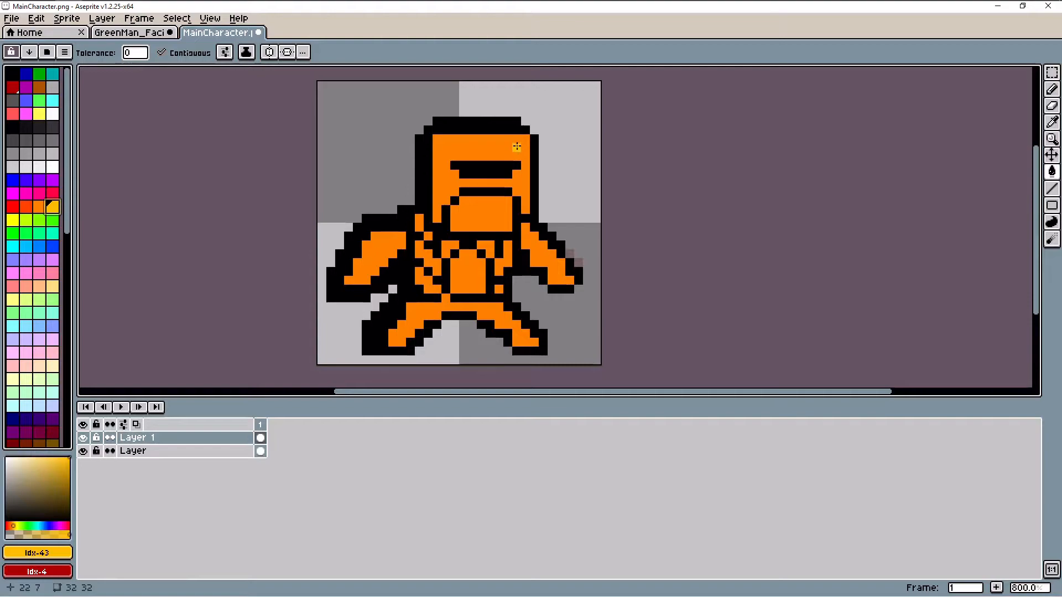
key("b")
left_click(500, 182)
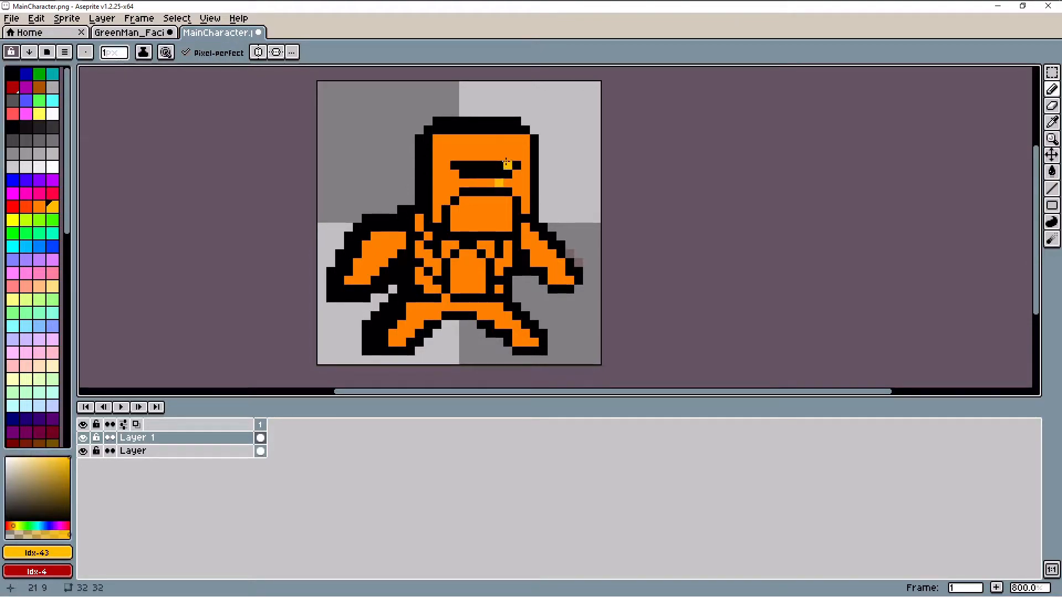
left_click_drag(508, 157, 500, 140)
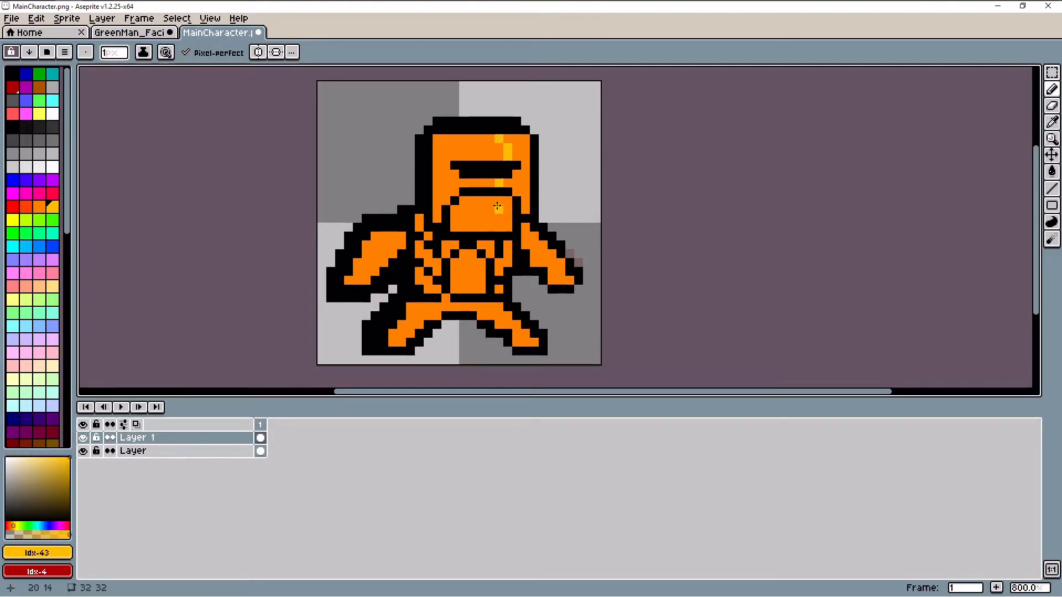
left_click_drag(499, 201, 489, 253)
left_click_drag(482, 306, 482, 315)
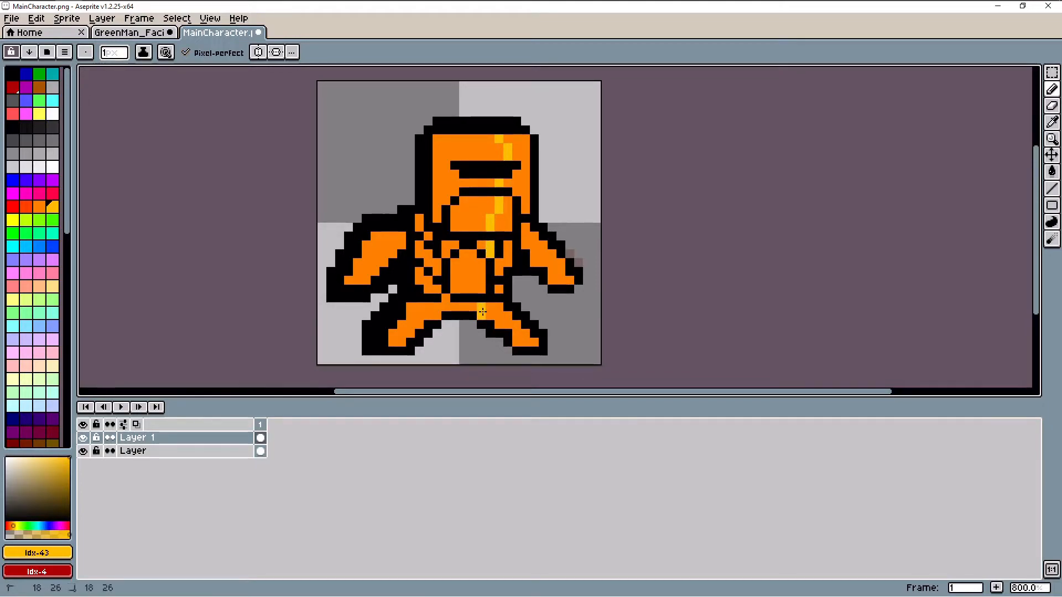
Fill the right side of the head, face and torso with yellow-orange Idx-43 using the Paint Bucket
key("g")
left_click(522, 154)
left_click(505, 218)
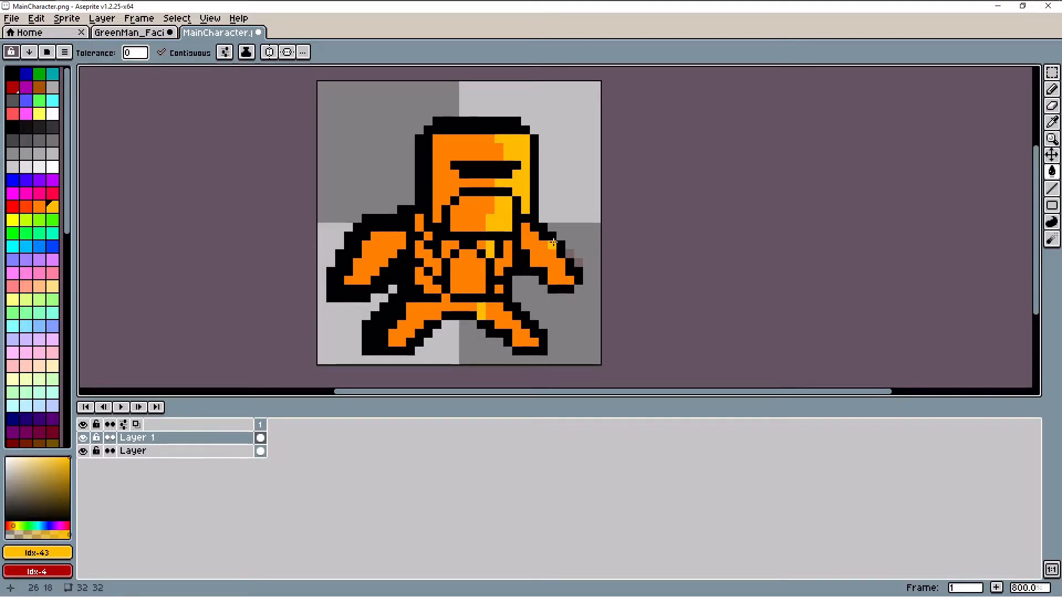
scroll(553, 242, "down", 1)
scroll(535, 260, "up", 2)
left_click(502, 255)
left_click(490, 295)
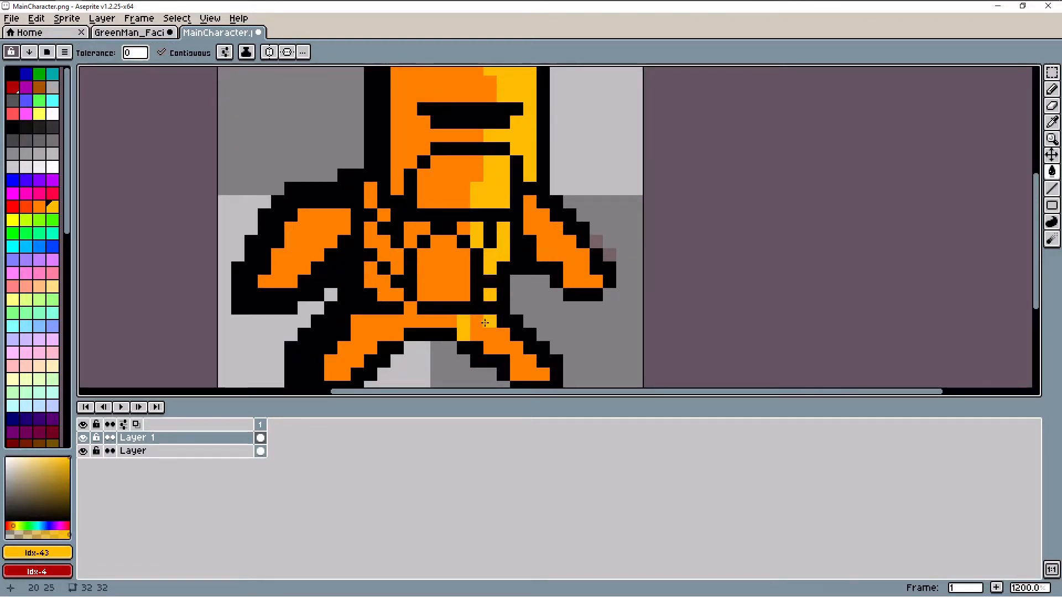
Pencil yellow-orange (Idx-43) highlight pixels along the upper side of the right leg
key("b")
left_click(477, 322)
left_click(488, 322)
left_click(490, 335)
left_click(503, 335)
left_click(517, 349)
left_click(503, 348)
left_click(529, 361)
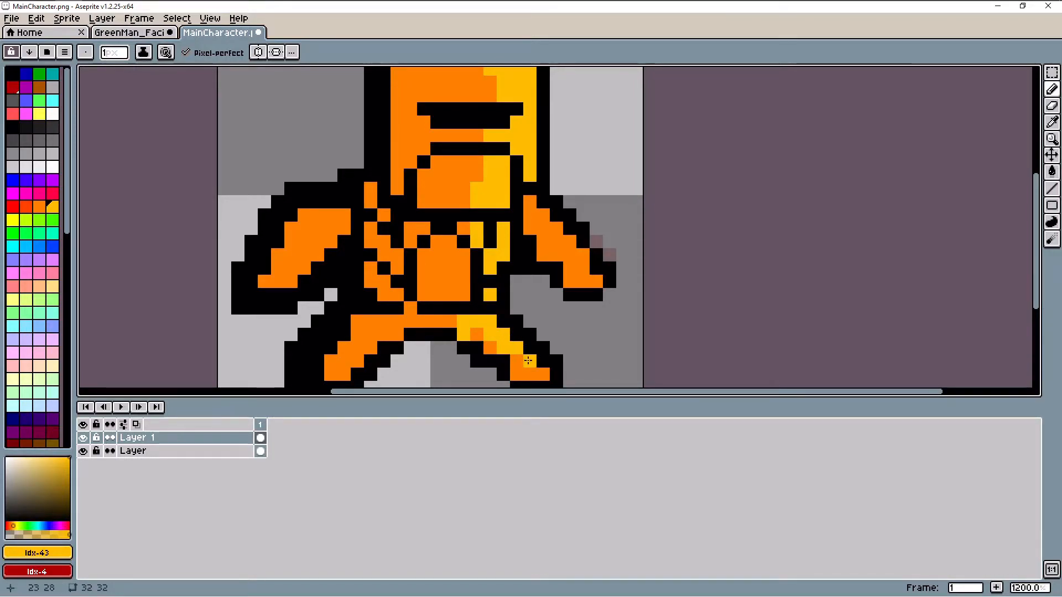
Add yellow-orange (Idx-43) highlights along the upper side of the right arm and on the right part of the mid-torso
scroll(553, 332, "down", 4)
scroll(528, 282, "up", 2)
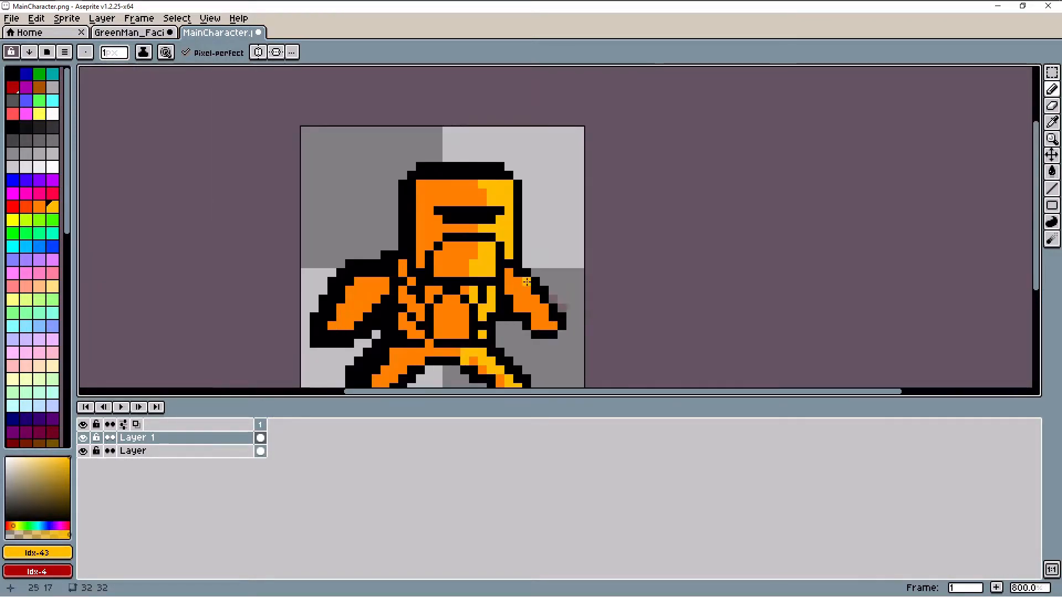
left_click(526, 291)
left_click(528, 299)
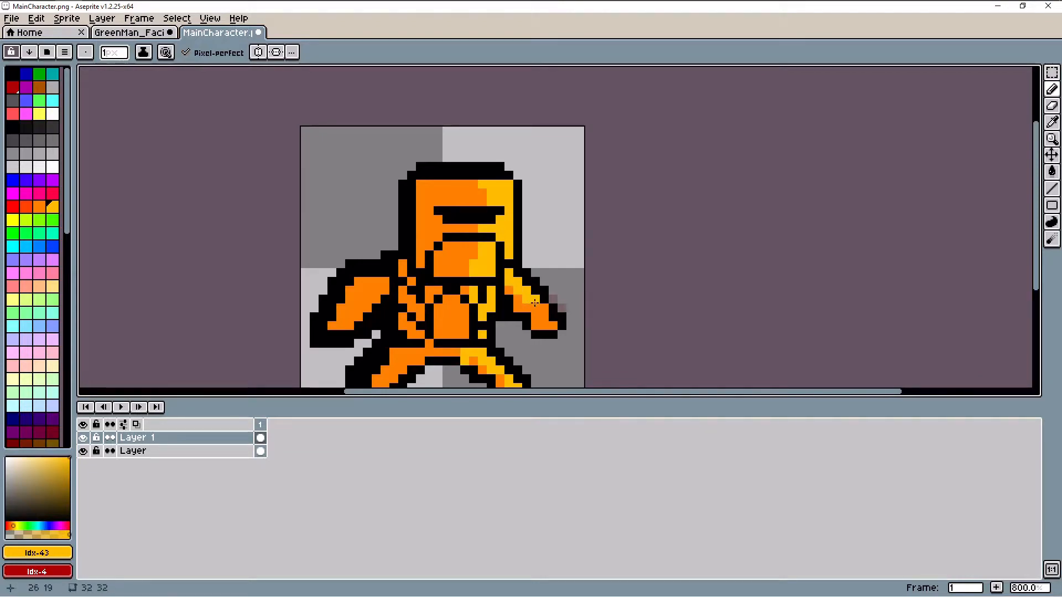
scroll(520, 267, "down", 2)
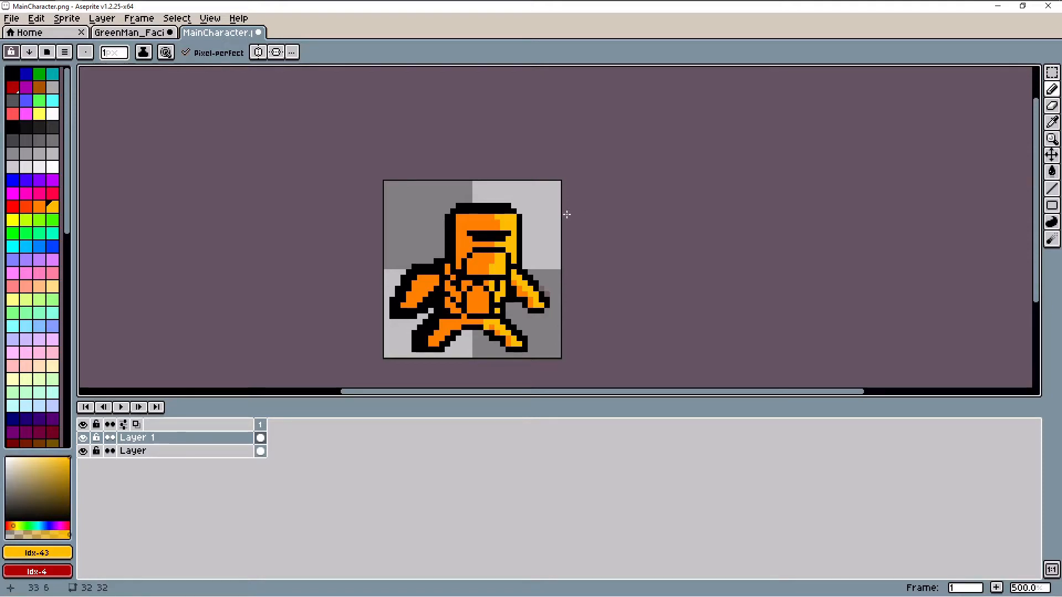
left_click_drag(484, 294, 484, 310)
scroll(482, 302, "down", 2)
Draw the shadow boundary in red-orange (Idx-41) down the left part of the head and face and onto the torso
left_click(26, 206)
scroll(419, 248, "up", 6)
scroll(419, 249, "up", 1)
left_click_drag(418, 254, 418, 228)
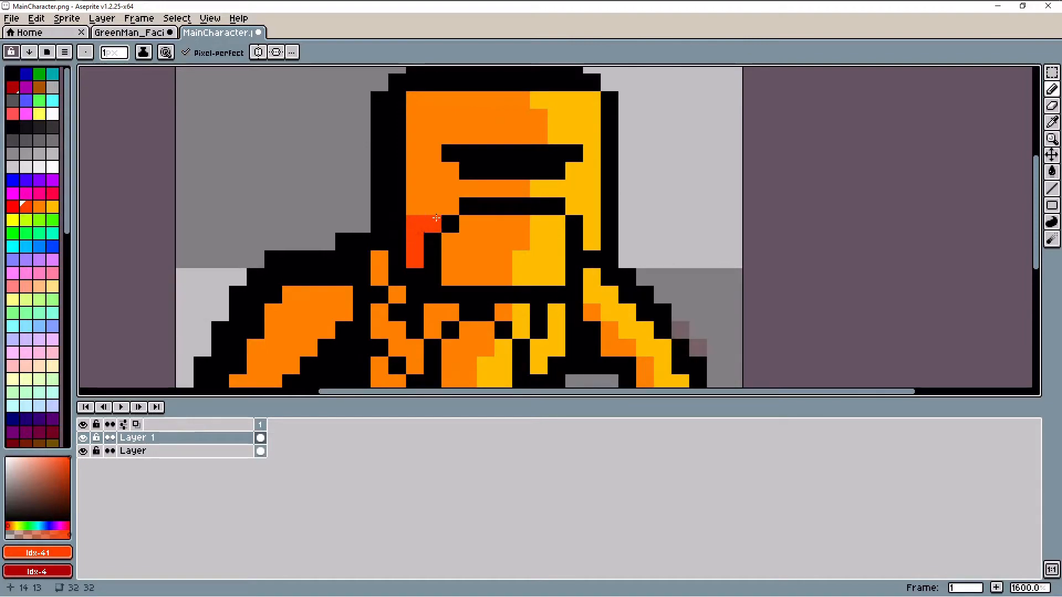
left_click(469, 191)
mouse_move(466, 135)
left_mouse_down()
mouse_move(468, 113)
mouse_move(450, 100)
left_mouse_up()
mouse_move(467, 224)
left_mouse_down()
mouse_move(450, 278)
mouse_move(451, 264)
mouse_move(448, 275)
mouse_move(414, 271)
mouse_move(414, 331)
left_mouse_up()
left_click(450, 261)
Shade the upper edge of the left arm and the left leg with red-orange (Idx-41)
scroll(446, 278, "down", 1)
scroll(407, 302, "up", 2)
scroll(359, 257, "down", 1)
mouse_move(359, 255)
left_mouse_down()
mouse_move(321, 247)
mouse_move(305, 260)
mouse_move(257, 339)
left_mouse_up()
scroll(257, 339, "down", 2)
scroll(442, 324, "up", 1)
mouse_move(442, 324)
left_mouse_down()
mouse_move(419, 323)
mouse_move(421, 339)
left_mouse_up()
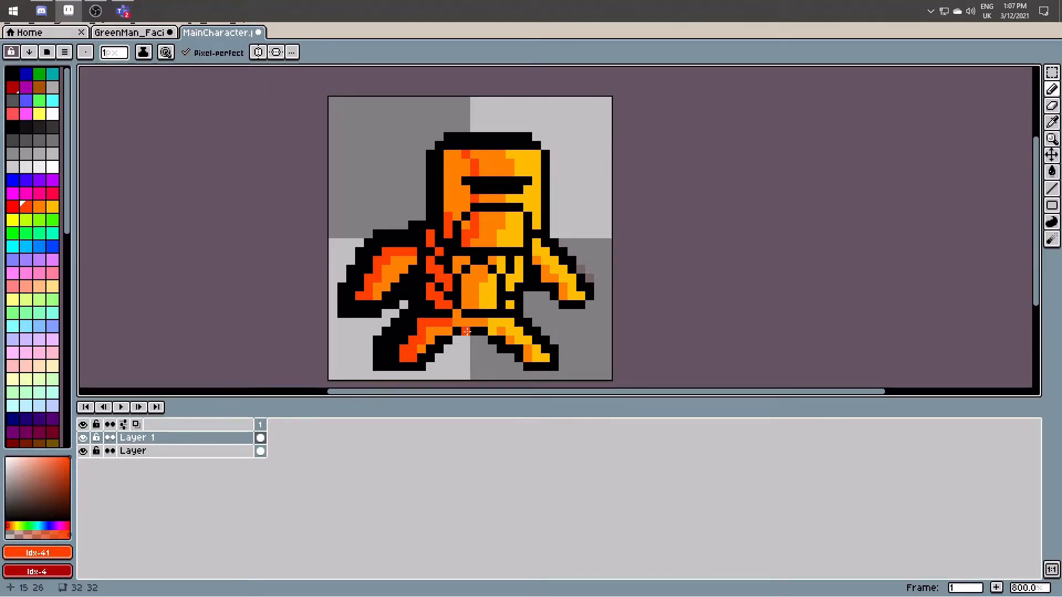
Fill the left side of the head with red-orange Idx-41 using the Paint Bucket
scroll(498, 315, "down", 2)
key("g")
left_click(482, 252)
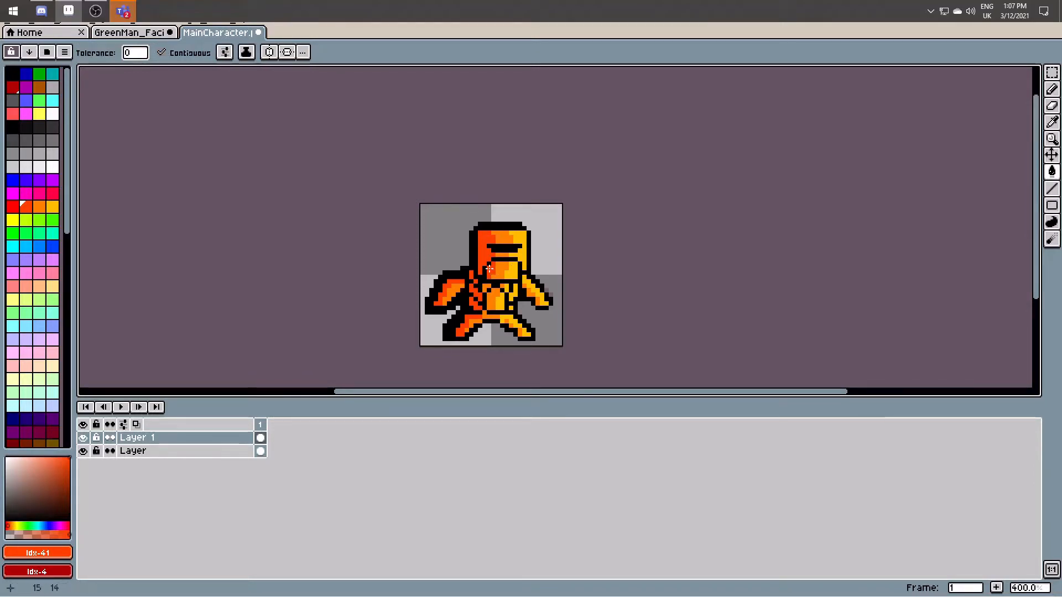
scroll(579, 296, "down", 1)
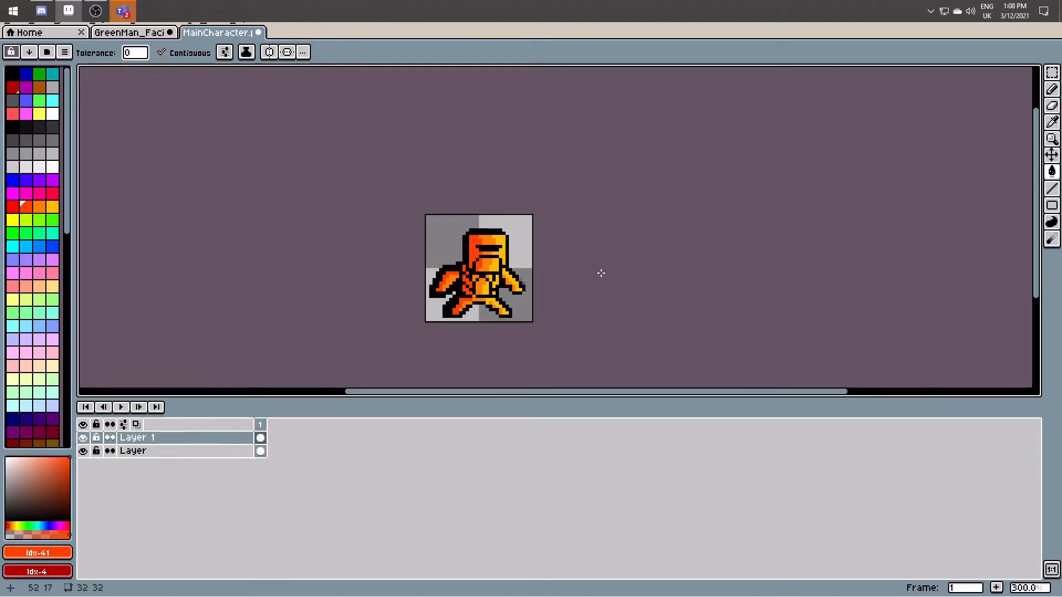
Rename the character drawing layer as Molten
scroll(601, 278, "up", 2)
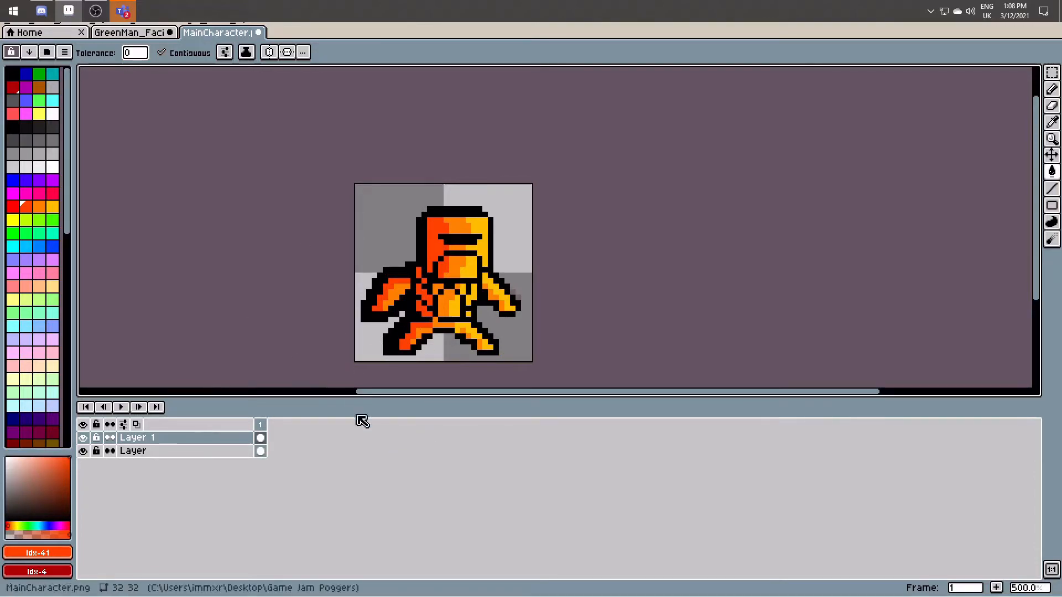
double_click(178, 438)
type("Molten")
key("Return")
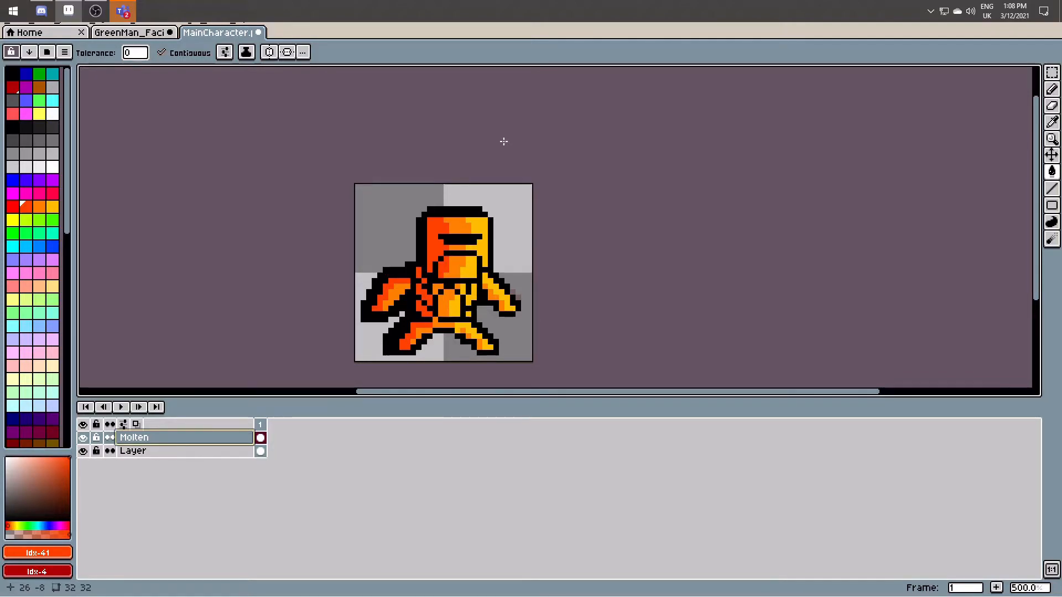
Switch to the GreenMan_Facing sprite and select frame 1 of its animation
left_click(138, 37)
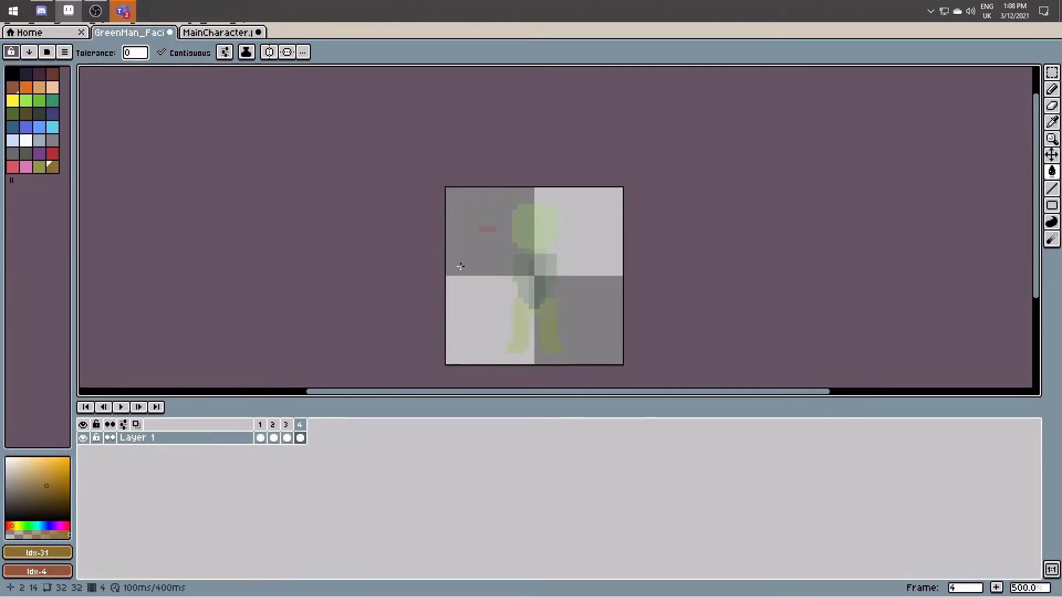
scroll(511, 276, "down", 1)
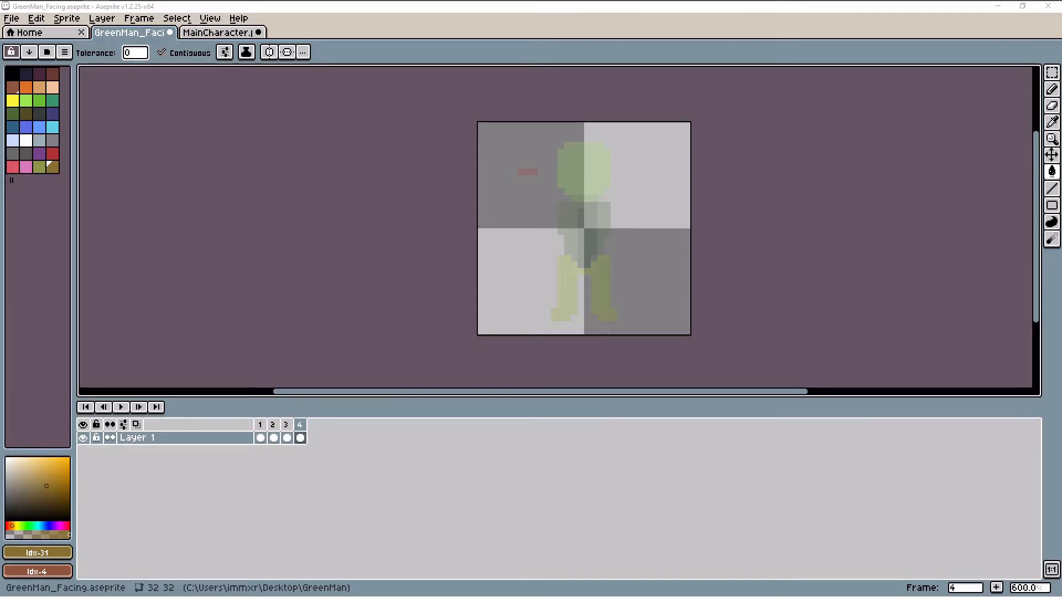
left_click(260, 431)
scroll(522, 313, "up", 3)
scroll(569, 178, "down", 2)
left_click_drag(1036, 247, 1036, 197)
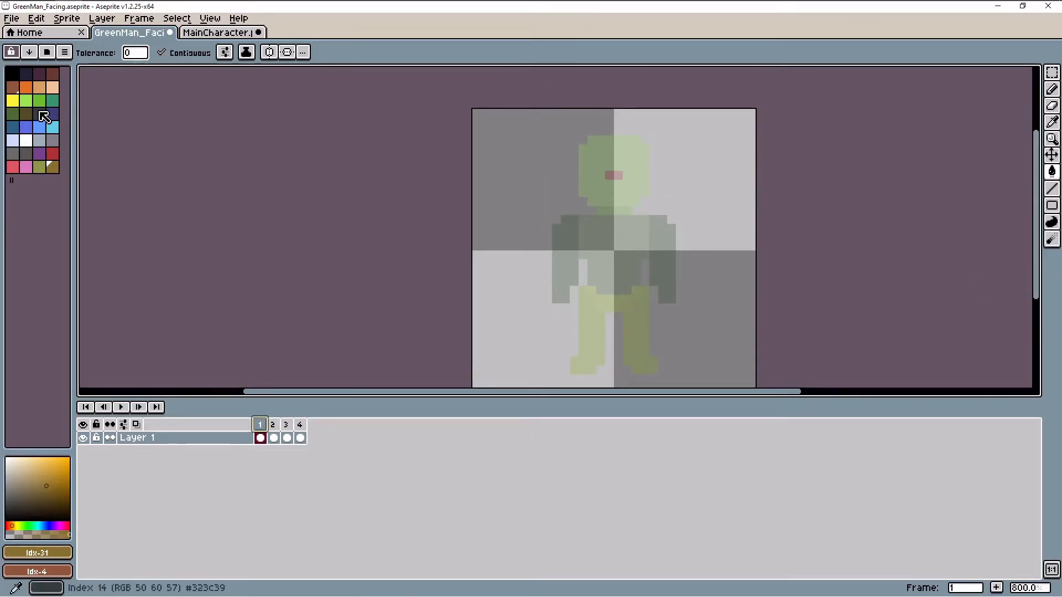
Pick black (Idx-0), add a new layer above the faded guide, and undo the accidental black fill on it
left_click(12, 73)
scroll(616, 167, "up", 3)
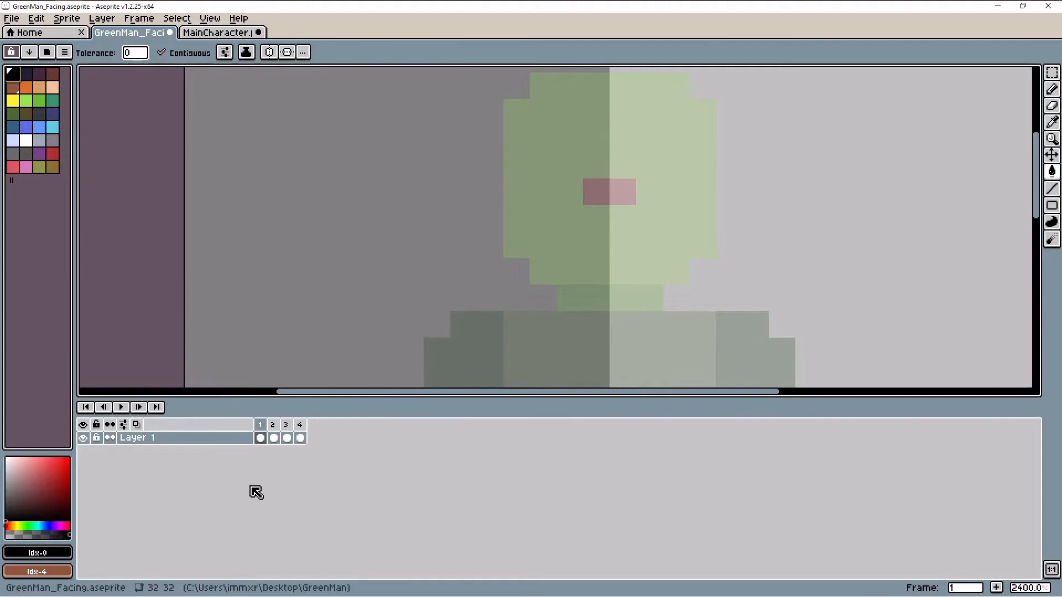
key("shift+n")
scroll(464, 221, "down", 3)
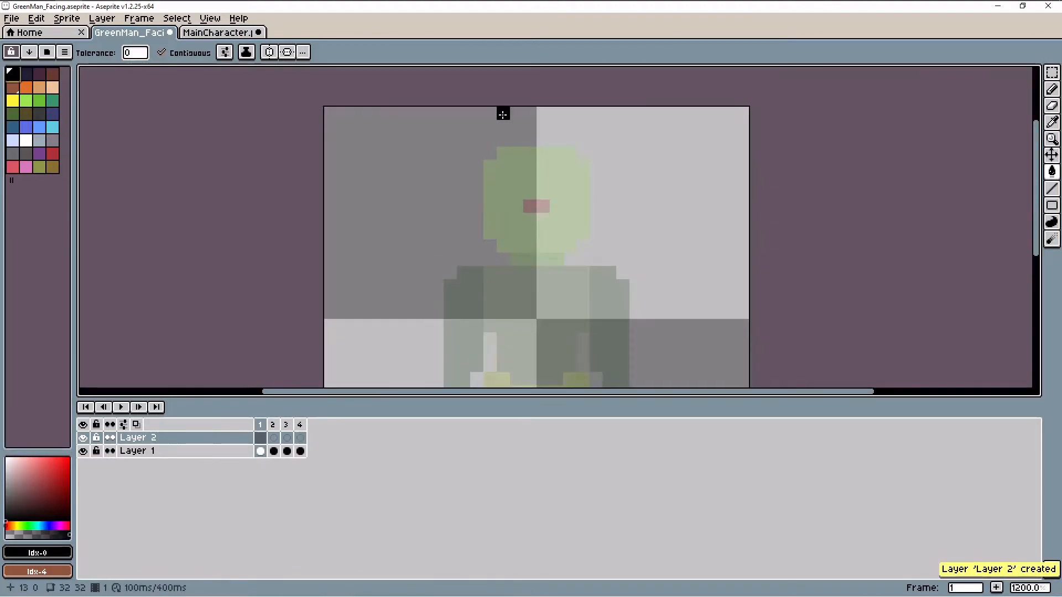
left_click(524, 155)
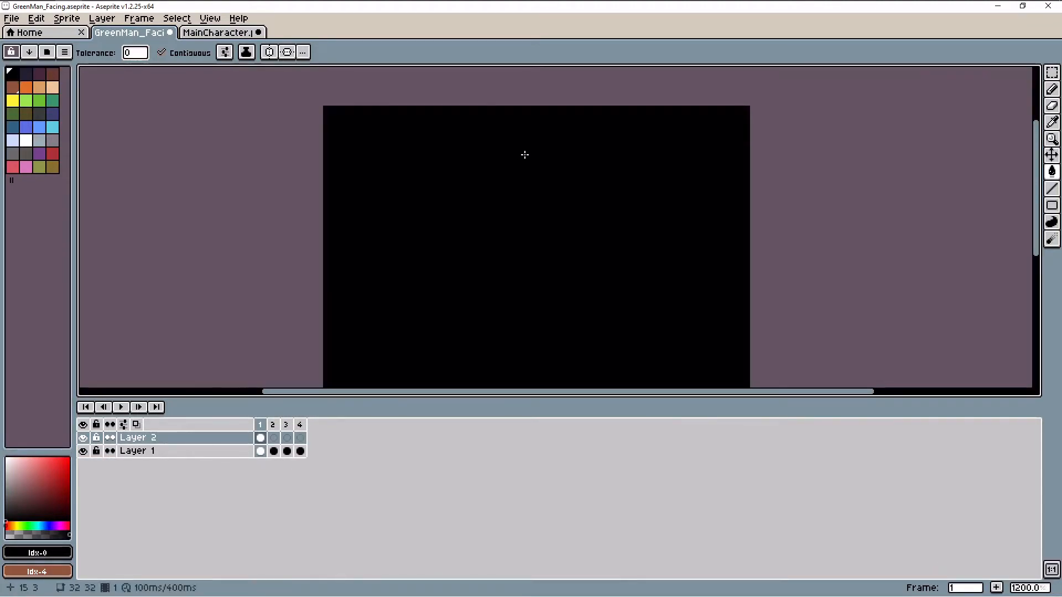
key("ctrl+z")
Outline the head in black over the guide and add a black pixel on each side of the neck
key("b")
mouse_move(502, 154)
left_mouse_down()
mouse_move(580, 166)
mouse_move(587, 215)
mouse_move(575, 247)
mouse_move(502, 246)
mouse_move(490, 233)
mouse_move(488, 164)
left_mouse_up()
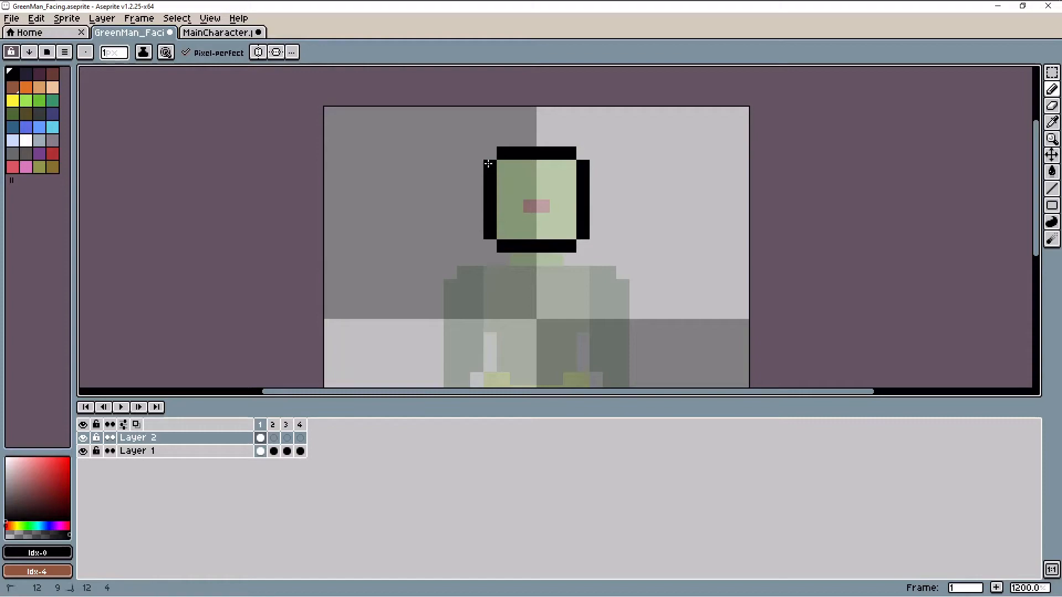
scroll(525, 224, "down", 2)
scroll(528, 246, "up", 2)
left_click(515, 248)
left_click(554, 250)
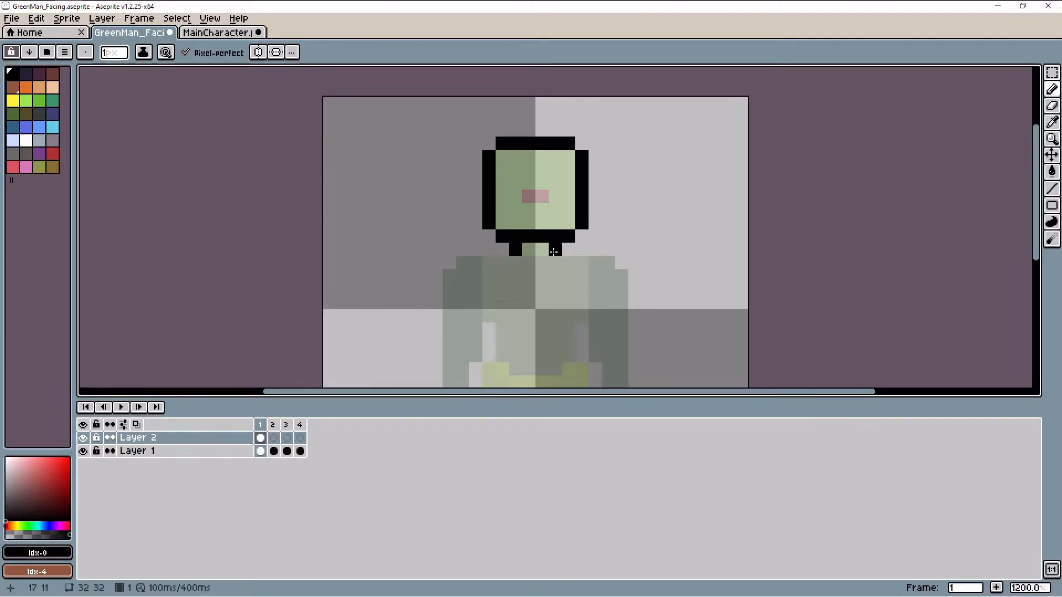
Outline the left shoulder, arm and hand in black down to the hip
scroll(553, 251, "down", 1)
scroll(528, 220, "up", 2)
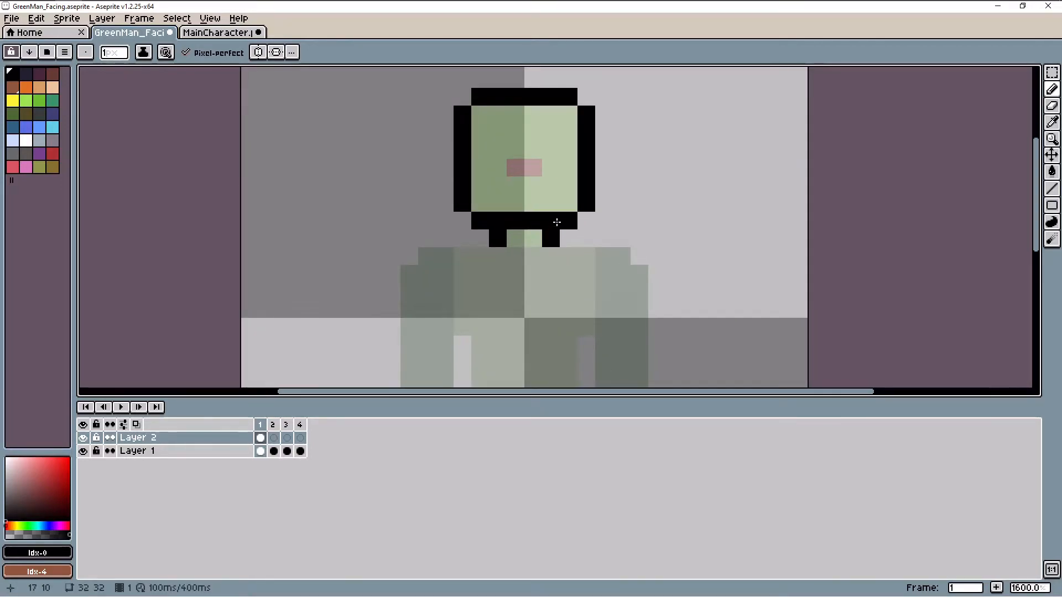
mouse_move(481, 256)
left_mouse_down()
mouse_move(420, 257)
mouse_move(425, 275)
mouse_move(451, 282)
mouse_move(437, 330)
mouse_move(431, 297)
left_mouse_up()
scroll(564, 283, "down", 3)
left_click(432, 277)
scroll(487, 281, "up", 1)
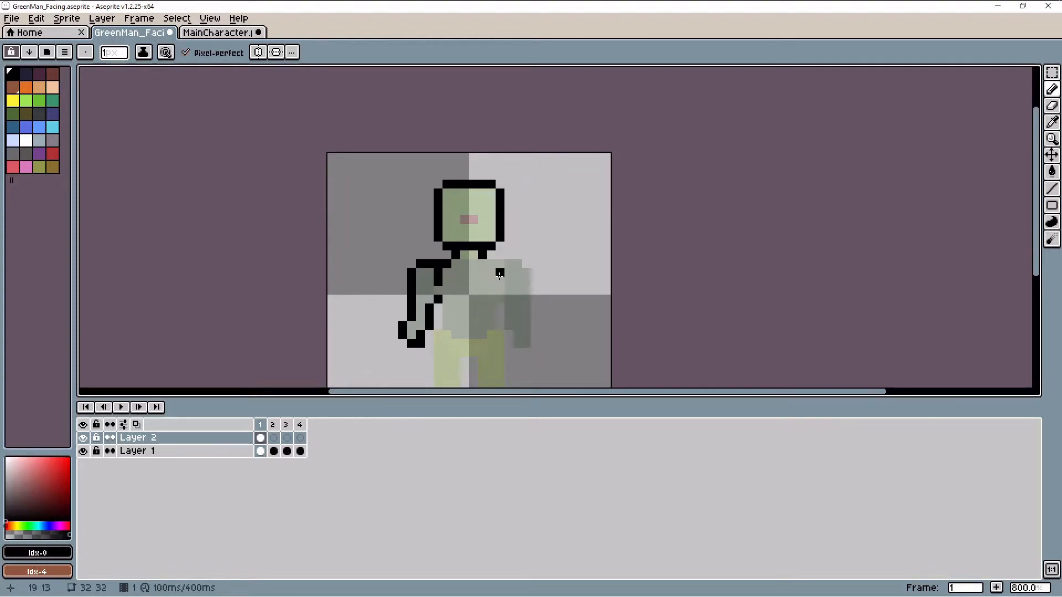
Outline the right shoulder and arm in black, including the inner edge beside the torso
mouse_move(493, 265)
left_mouse_down()
mouse_move(510, 264)
mouse_move(526, 293)
mouse_move(519, 347)
left_mouse_up()
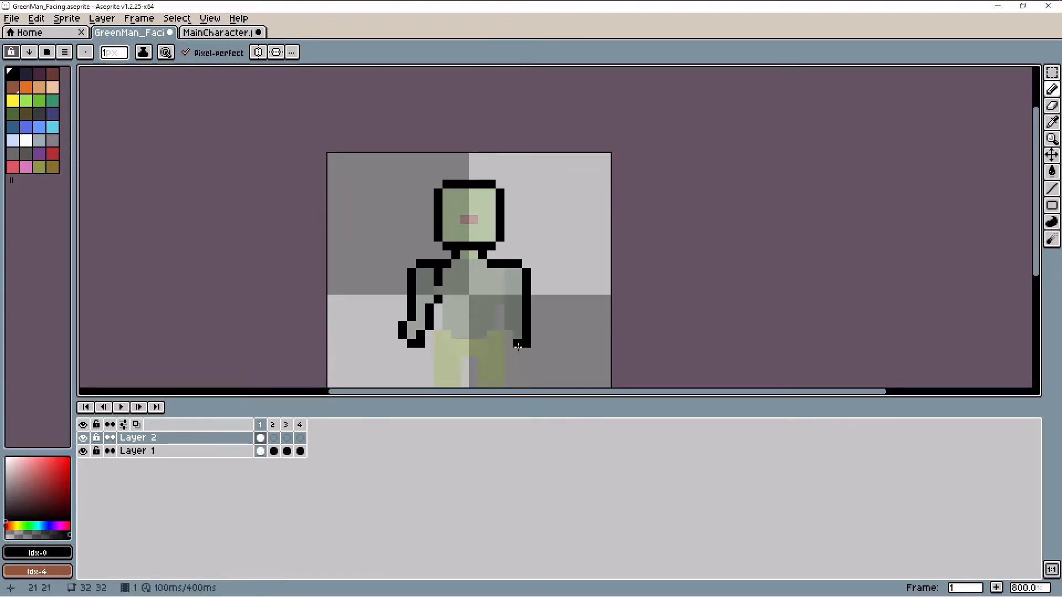
left_click(503, 336)
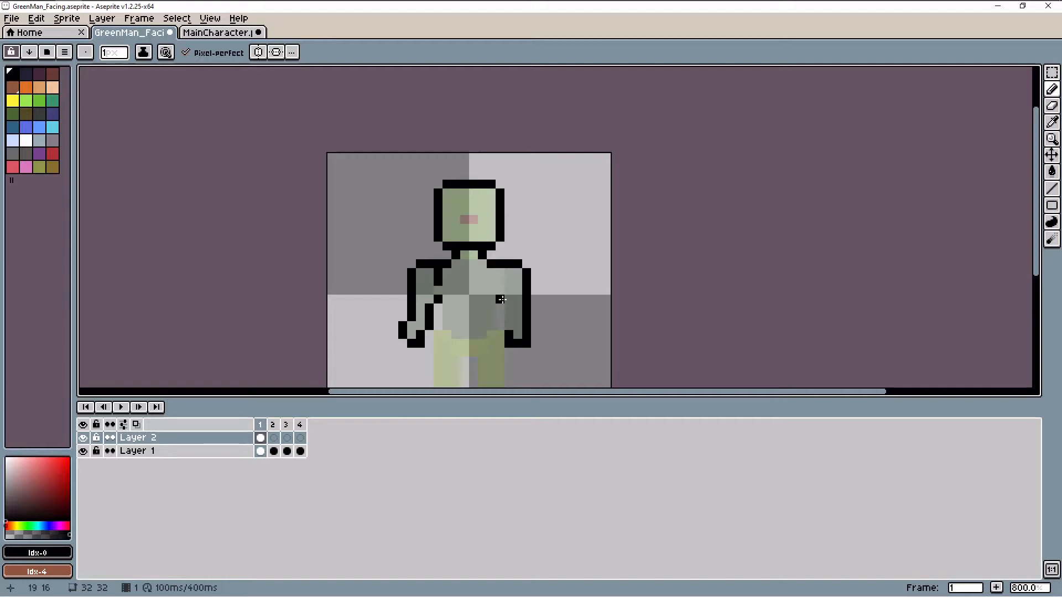
left_click_drag(500, 272, 500, 282)
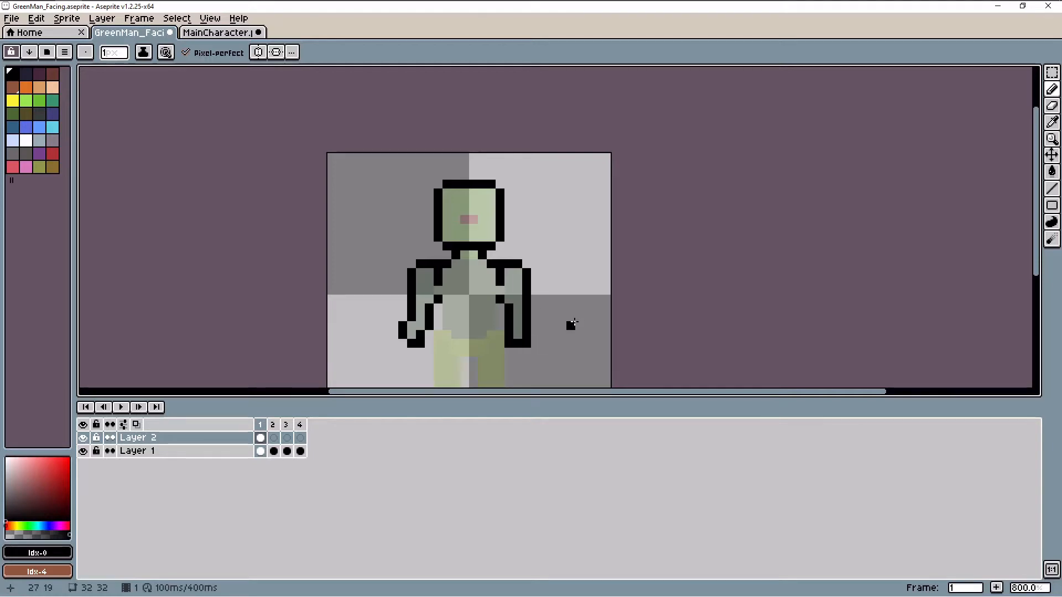
Erase the right arm's outer edge and redraw it in black with a hand shape mirroring the left one
key("e")
left_click_drag(527, 269, 527, 347)
key("b")
scroll(517, 354, "up", 3)
left_click(508, 348)
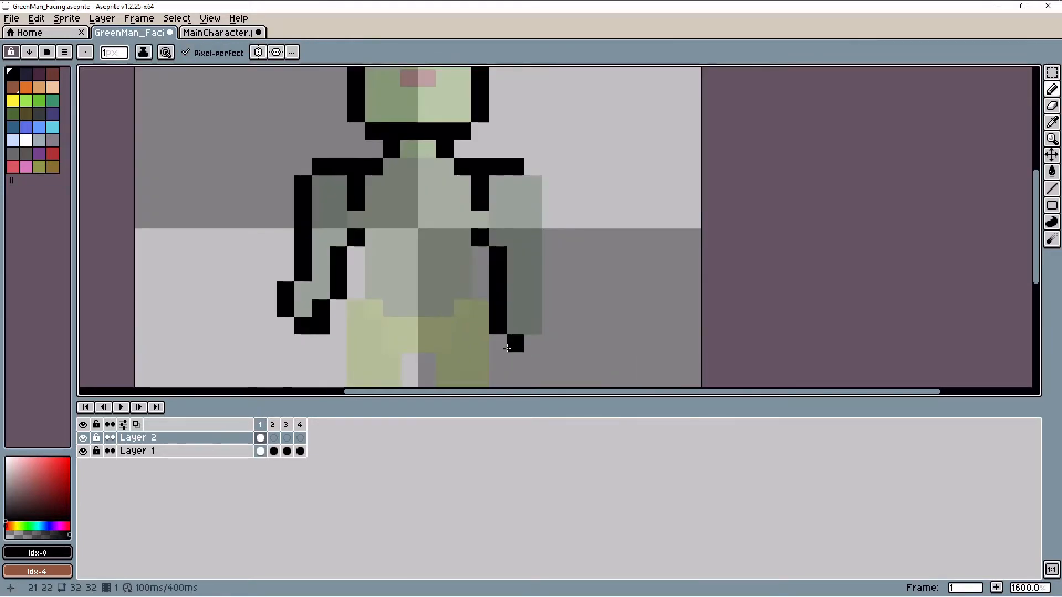
key("ctrl+z")
left_click(521, 332)
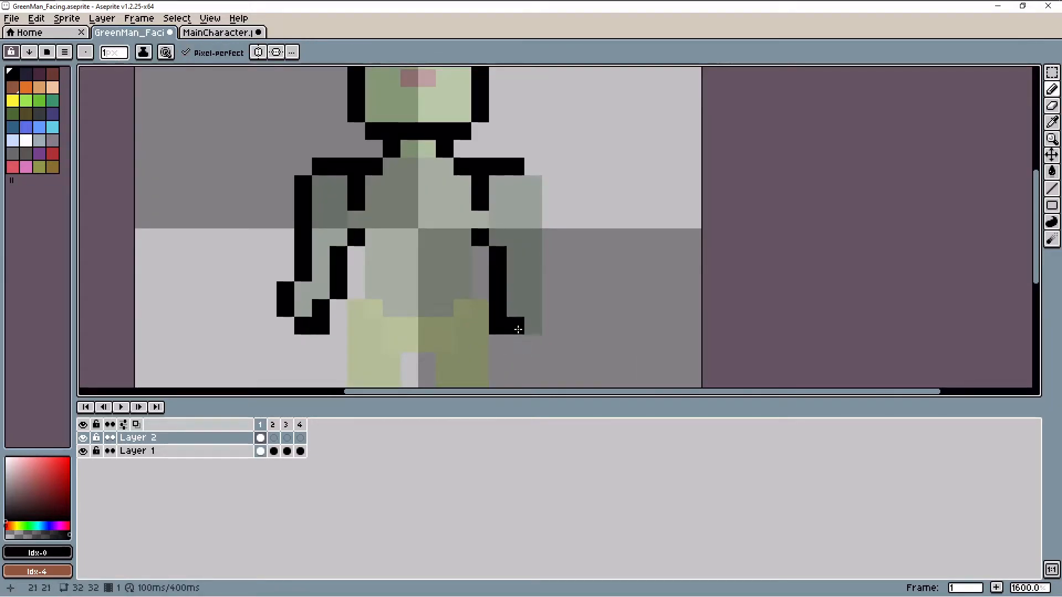
mouse_move(515, 343)
left_mouse_down()
mouse_move(547, 330)
mouse_move(536, 289)
mouse_move(533, 177)
left_mouse_up()
scroll(662, 199, "down", 5)
scroll(621, 190, "up", 2)
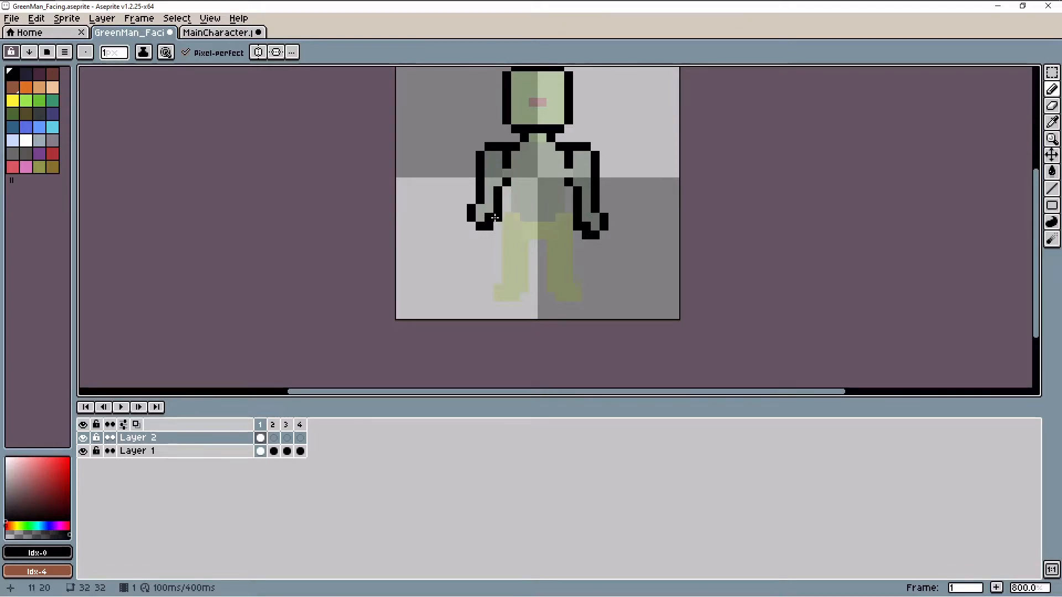
Lower the left hand's black outline by one pixel and erase the leftover pixels inside the hand
mouse_move(493, 226)
left_mouse_down()
mouse_move(489, 236)
mouse_move(469, 227)
left_mouse_up()
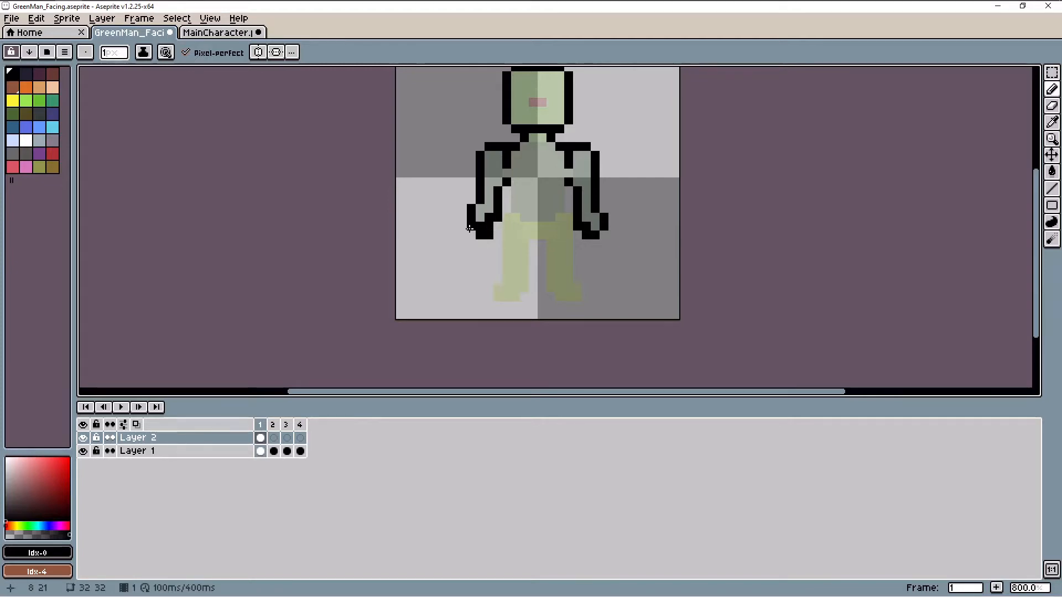
key("e")
left_click(480, 225)
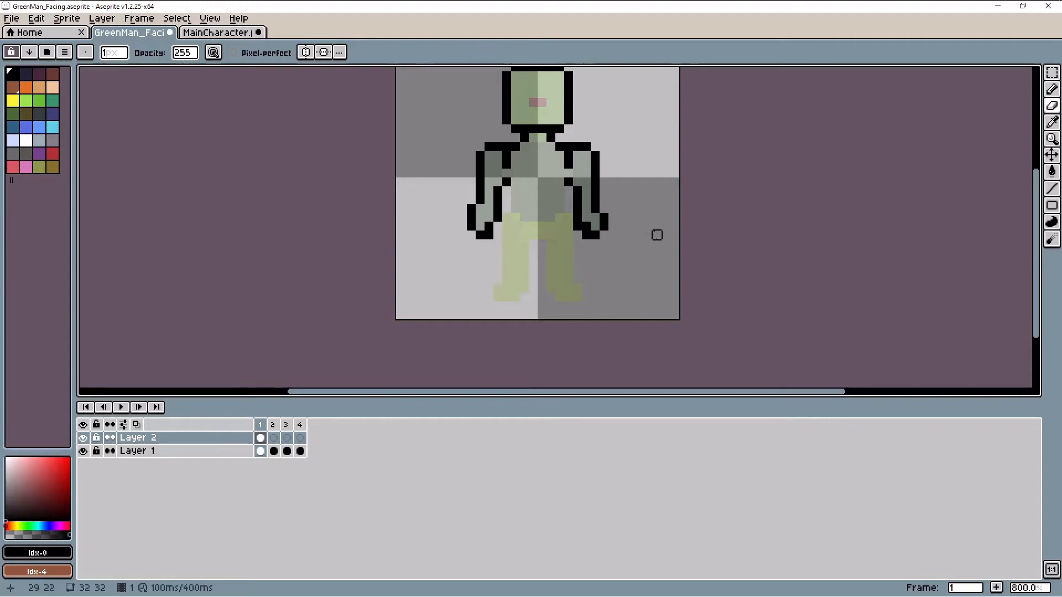
key("b")
key("e")
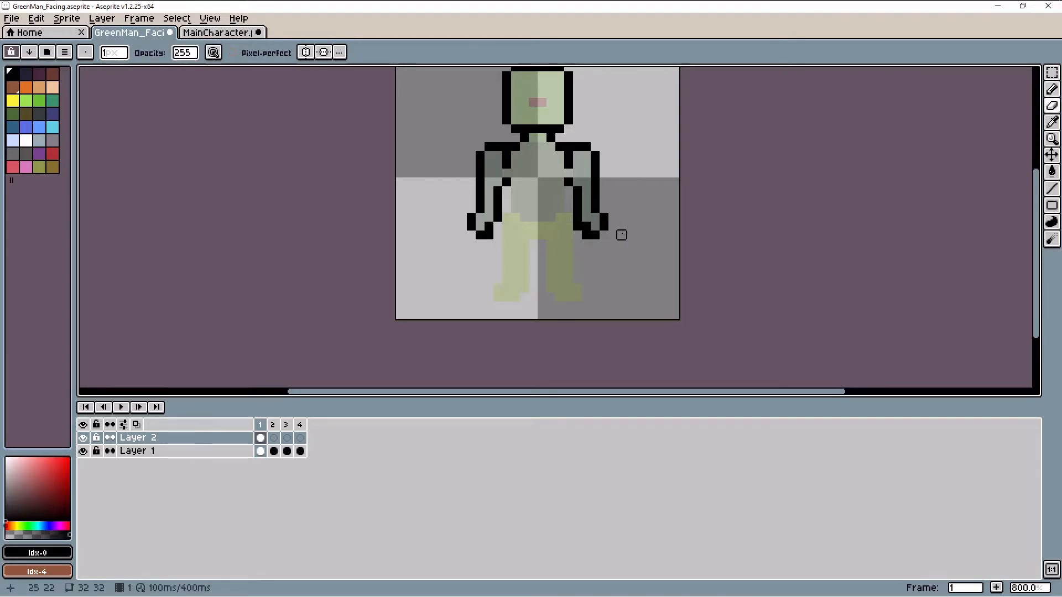
key("b")
Outline the torso sides, both legs and the feet in black, and close the waist with a horizontal line
mouse_move(514, 191)
left_mouse_down()
mouse_move(496, 294)
mouse_move(514, 299)
mouse_move(524, 287)
mouse_move(525, 245)
mouse_move(552, 239)
mouse_move(531, 242)
mouse_move(540, 235)
mouse_move(578, 296)
left_mouse_up()
left_click(515, 297)
key("ctrl+z")
left_click(543, 243)
key("ctrl+z")
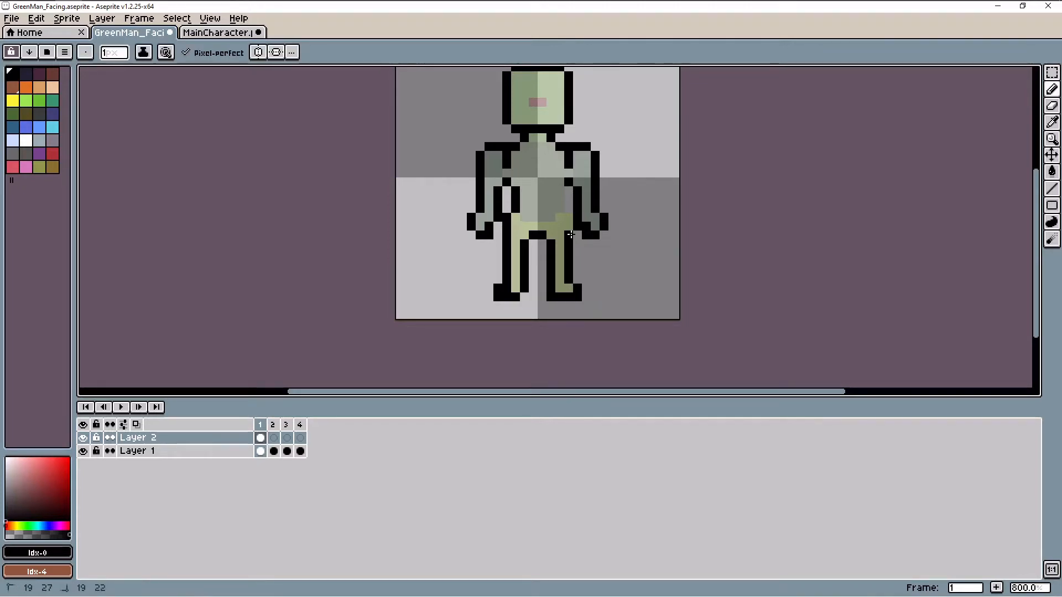
left_click_drag(570, 217, 506, 216)
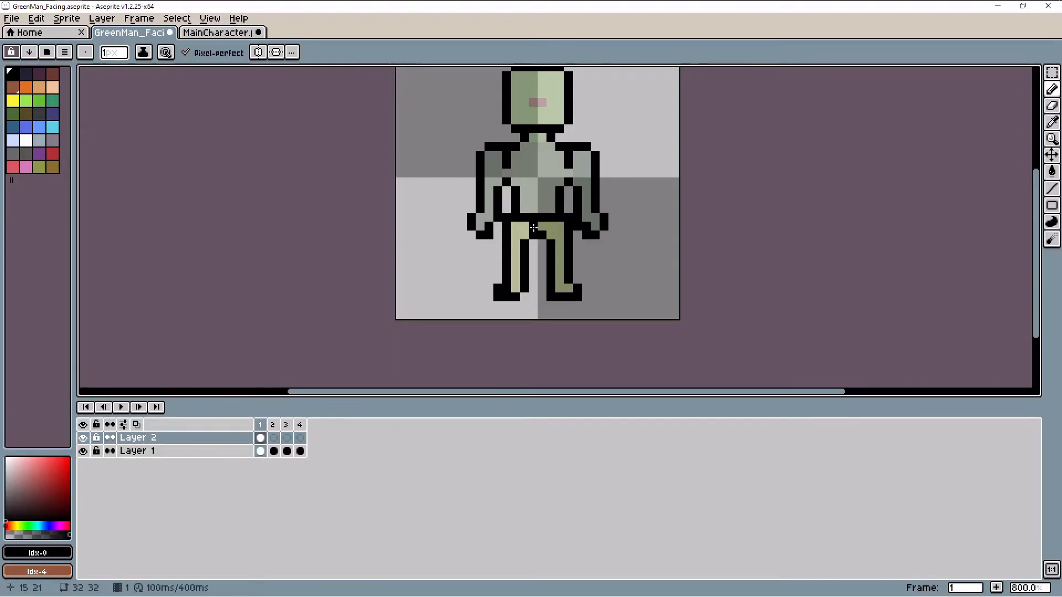
Copy the first frame's Layer 2 outline into frame 3 and select the empty Layer 2 cel of frame 2
scroll(563, 224, "down", 2)
scroll(647, 224, "up", 1)
scroll(628, 180, "down", 1)
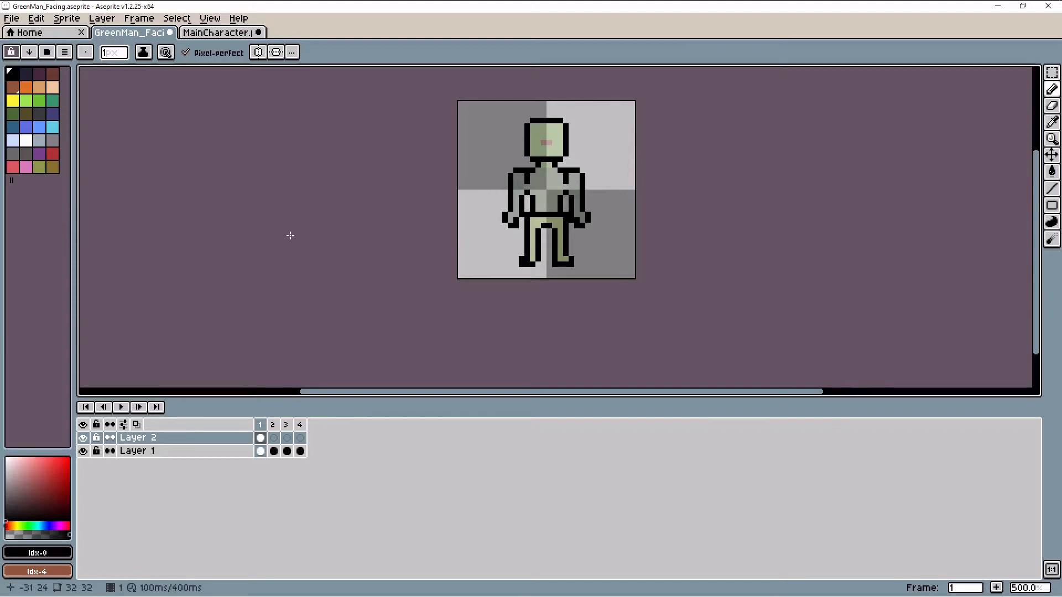
scroll(591, 194, "up", 2)
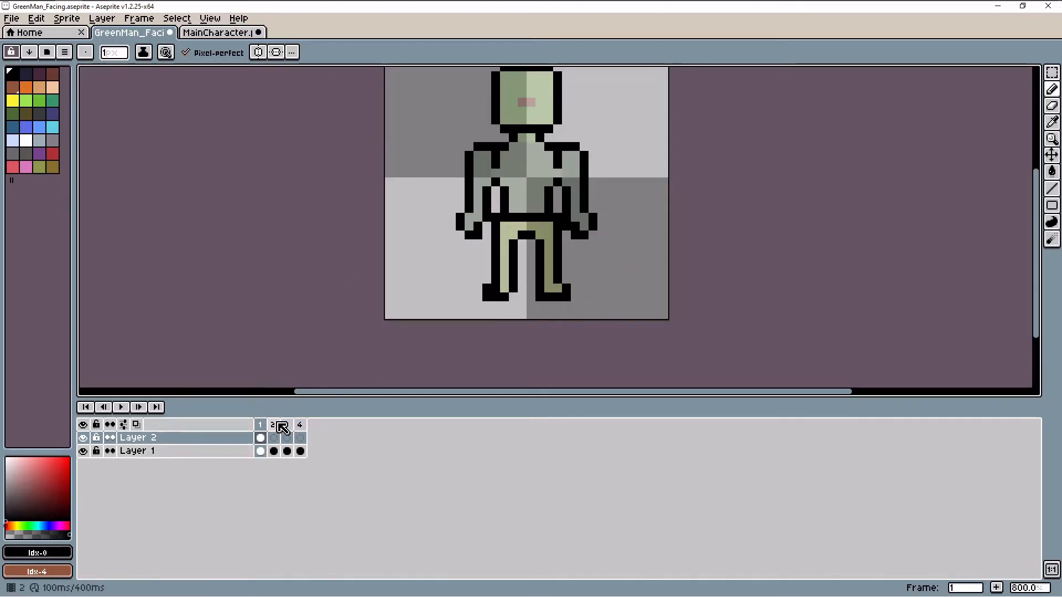
scroll(460, 293, "down", 1)
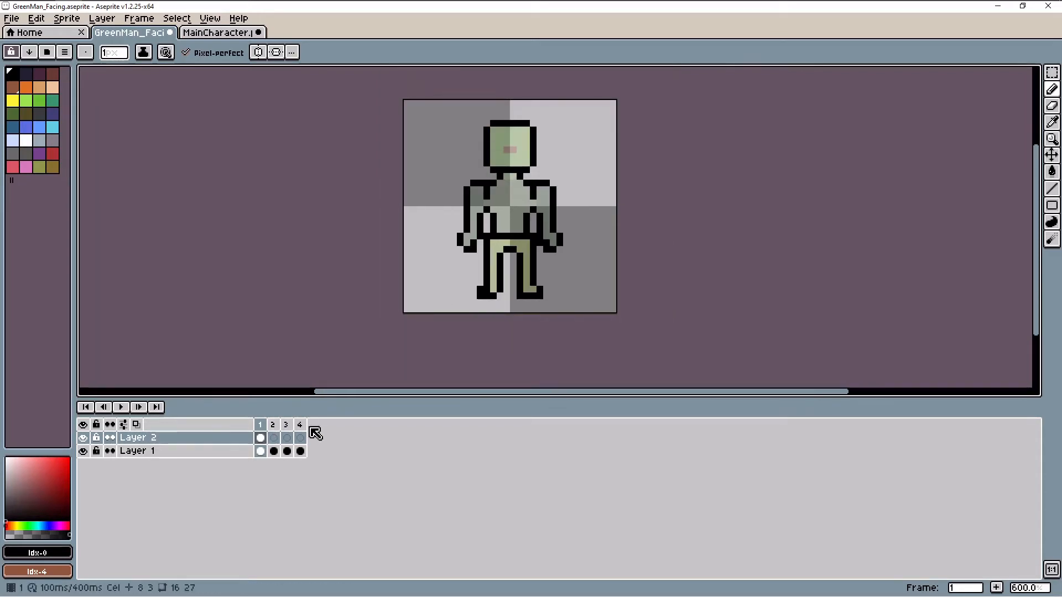
left_click(265, 440)
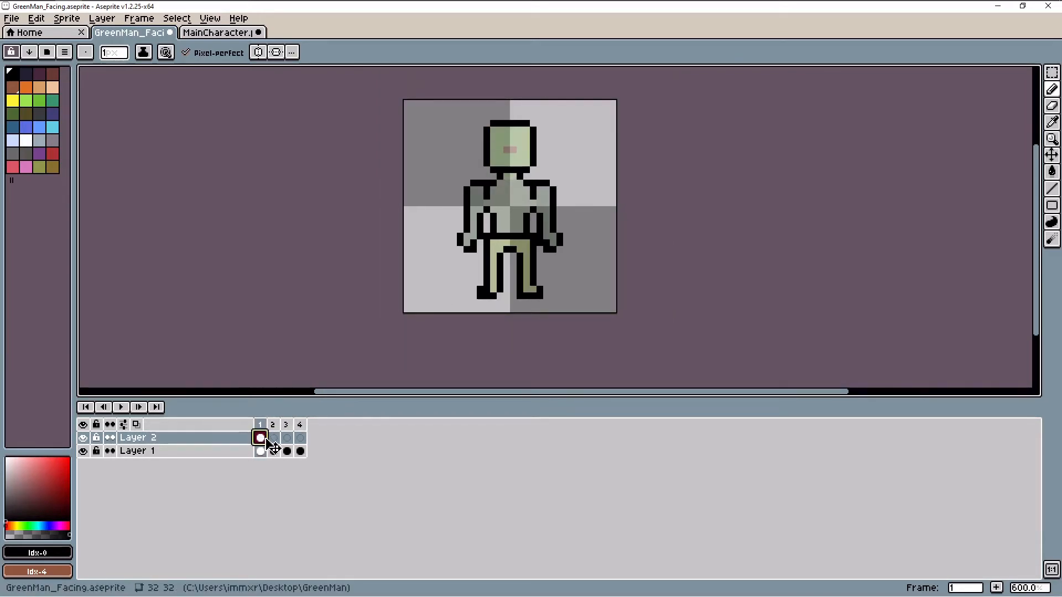
left_click(286, 438)
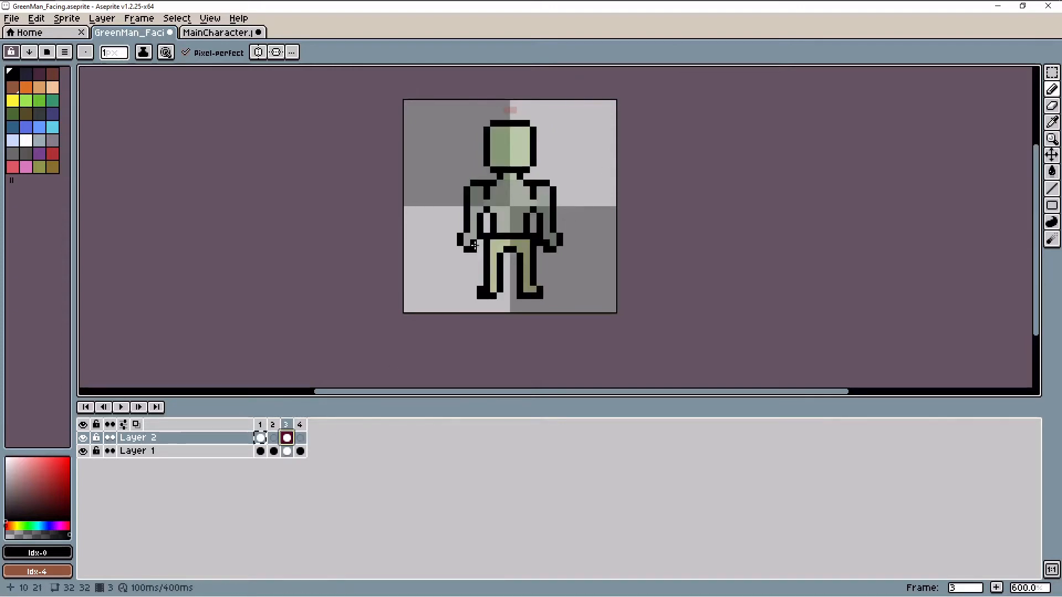
left_click(273, 438)
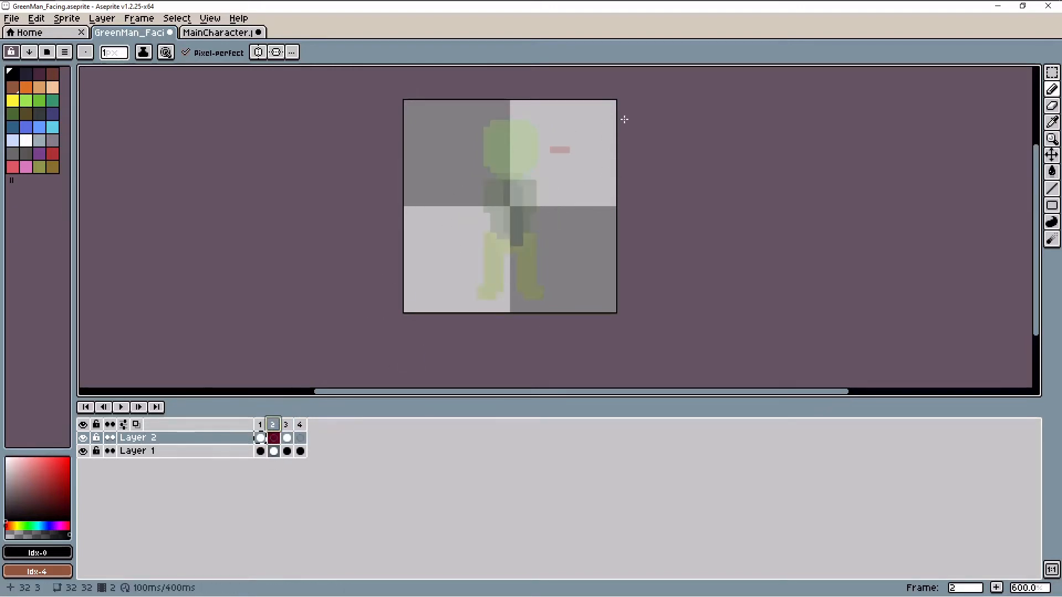
scroll(622, 119, "up", 3)
left_click(371, 146)
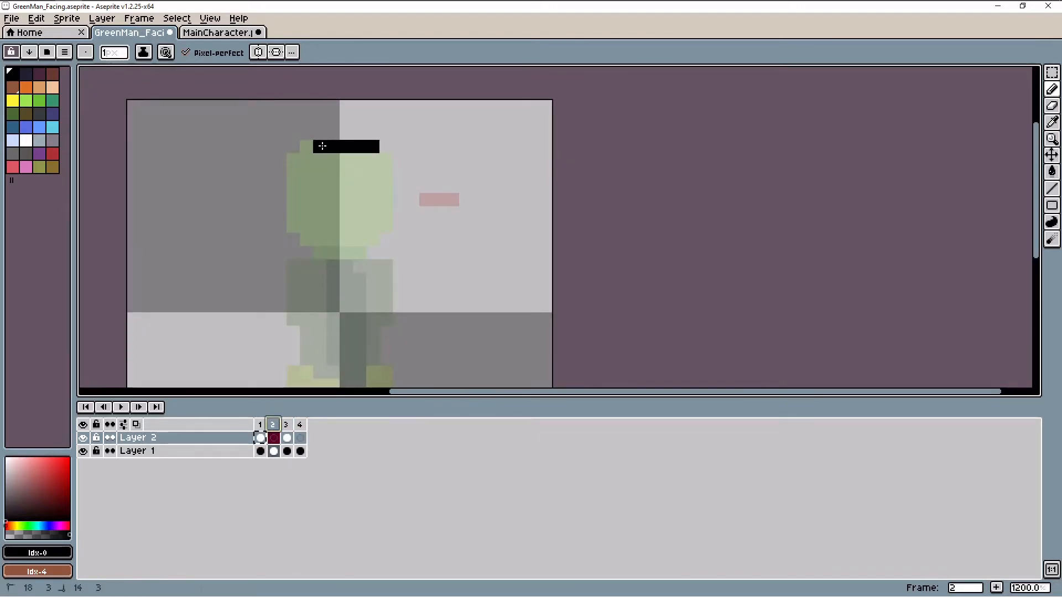
left_click_drag(323, 146, 305, 148)
key("ctrl+z")
Paste the first frame's outline into frame 2 and erase both arms and hands from it
key("ctrl+v")
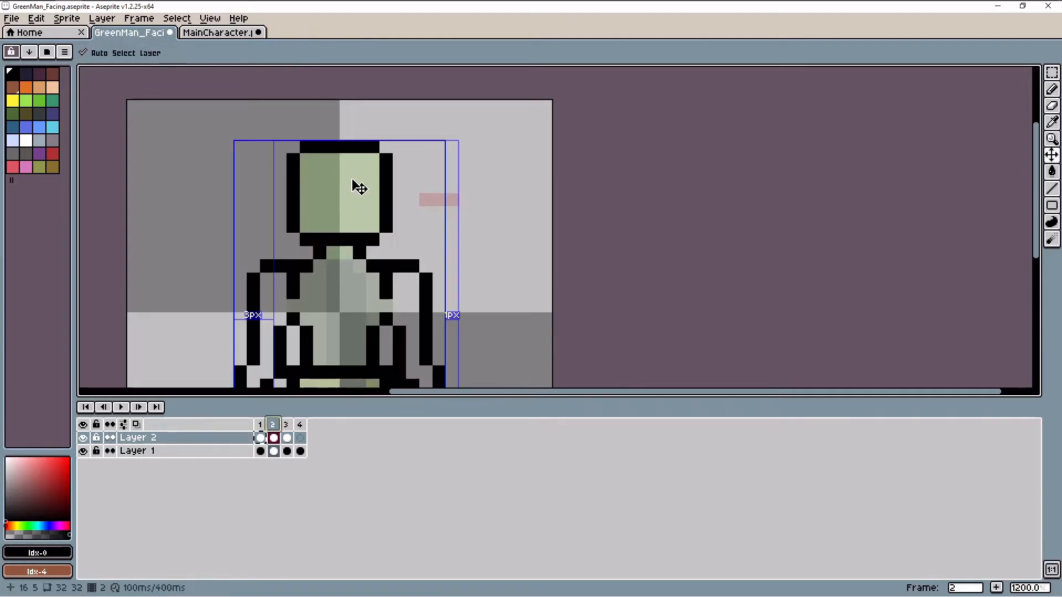
scroll(376, 189, "down", 3)
scroll(371, 213, "up", 3)
key("e")
left_click(288, 231)
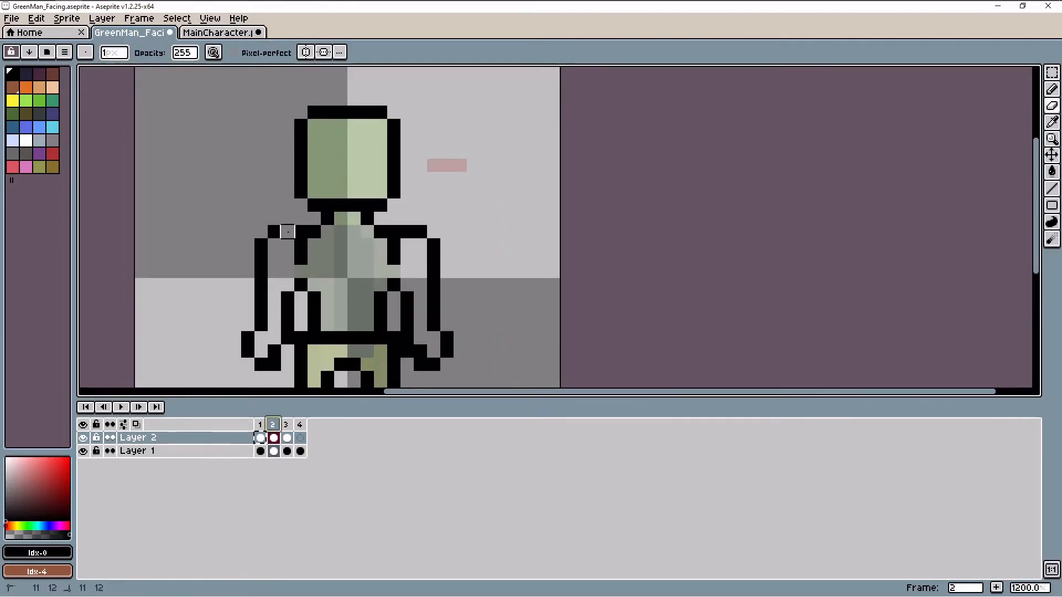
left_click_drag(273, 324, 274, 364)
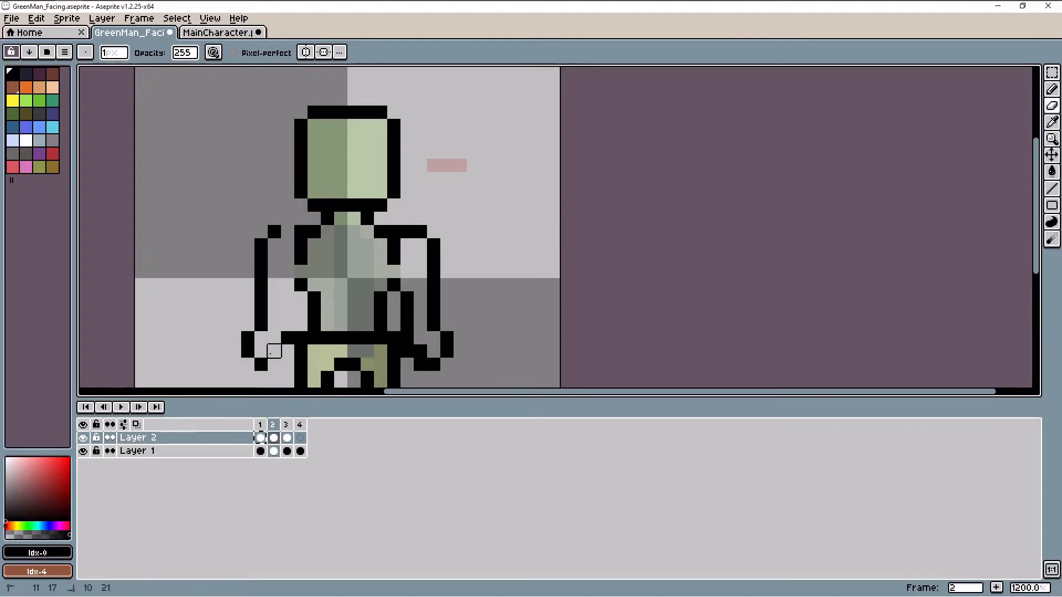
mouse_move(287, 338)
left_mouse_down()
mouse_move(260, 364)
mouse_move(261, 312)
mouse_move(234, 352)
mouse_move(261, 231)
left_mouse_up()
mouse_move(247, 271)
left_mouse_down()
mouse_move(261, 232)
mouse_move(274, 271)
mouse_move(261, 312)
mouse_move(287, 231)
left_mouse_up()
mouse_move(407, 233)
left_mouse_down()
mouse_move(407, 337)
mouse_move(420, 377)
mouse_move(433, 297)
mouse_move(433, 375)
mouse_move(420, 203)
left_mouse_up()
Erase the waistline, legs and feet from the outline in frame 2
scroll(456, 271, "down", 4)
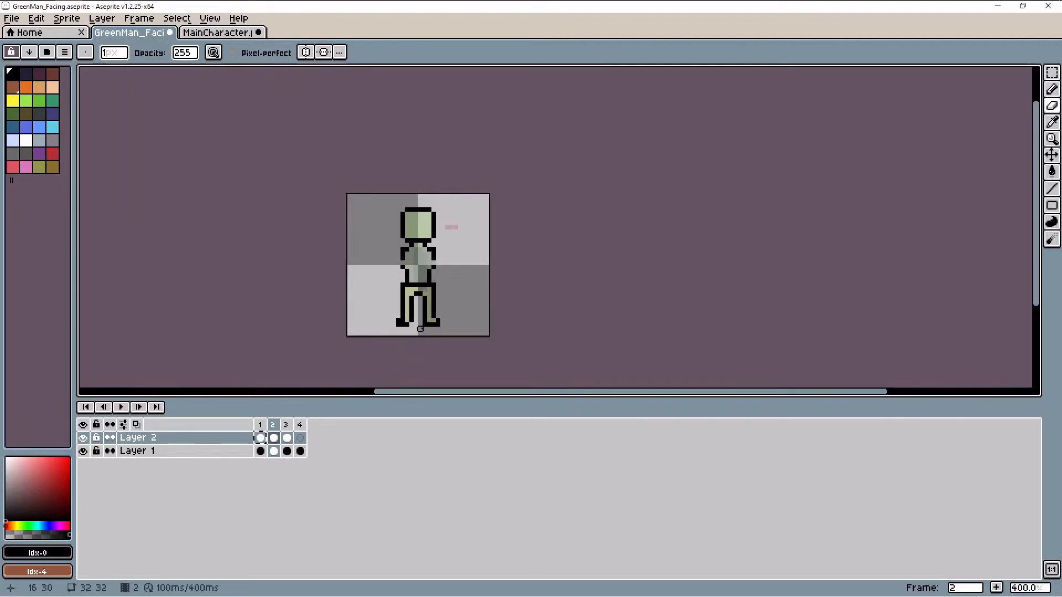
scroll(431, 303, "up", 2)
scroll(432, 317, "down", 7)
mouse_move(431, 310)
left_mouse_down()
mouse_move(359, 325)
mouse_move(459, 314)
mouse_move(339, 304)
left_mouse_up()
Draw two close vertical black lines below the torso in frame 2 to form narrow side-view legs
key("b")
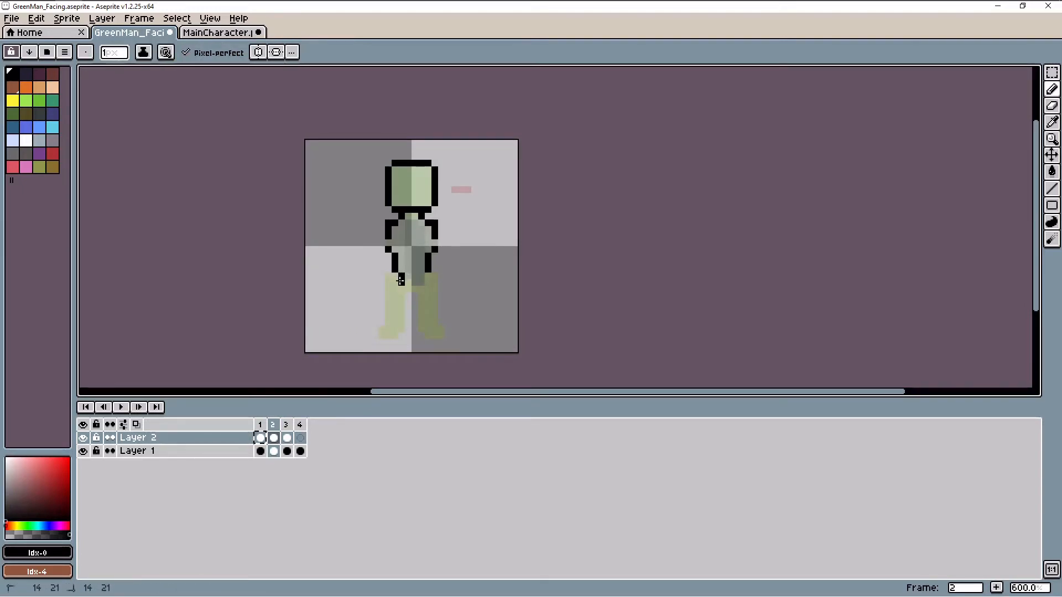
mouse_move(422, 278)
left_mouse_down()
mouse_move(385, 297)
mouse_move(383, 308)
mouse_move(421, 324)
mouse_move(421, 344)
mouse_move(382, 321)
mouse_move(381, 376)
left_mouse_up()
scroll(417, 296, "up", 3)
left_click(412, 301)
left_click(382, 310)
scroll(381, 376, "down", 2)
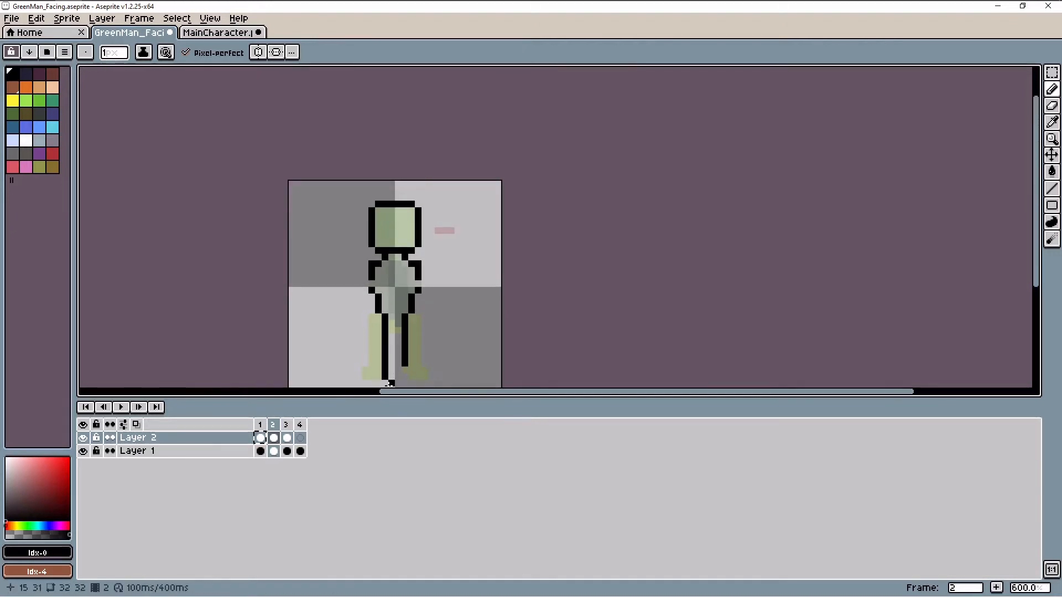
Draw the side-view foot in black at the base of the legs in frame 2, pointing right
left_click_drag(1037, 285, 1039, 321)
scroll(382, 331, "up", 2)
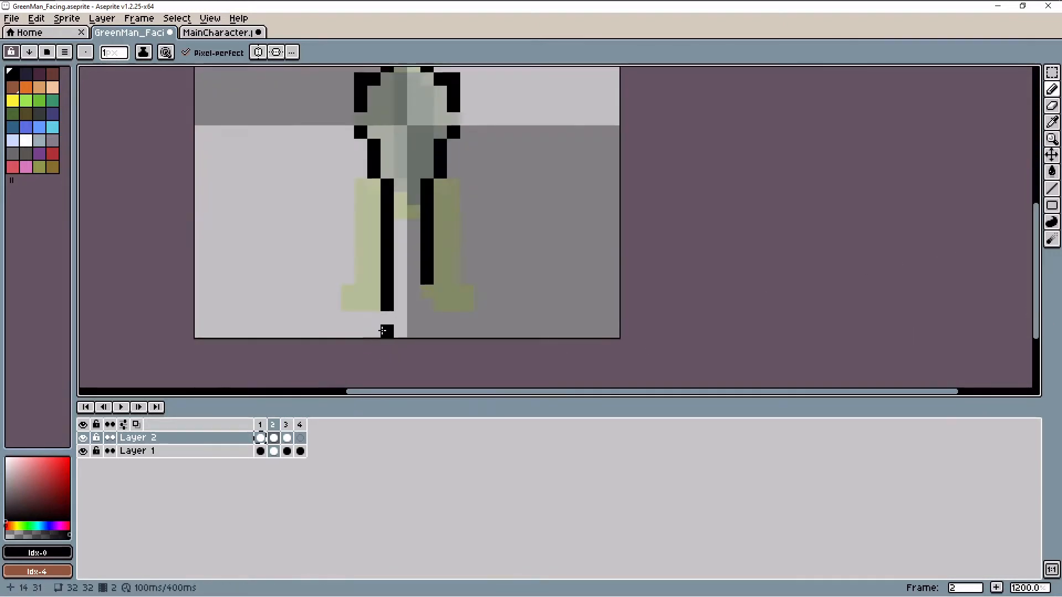
mouse_move(401, 315)
left_mouse_down()
mouse_move(436, 306)
mouse_move(440, 291)
left_mouse_up()
left_click(425, 284)
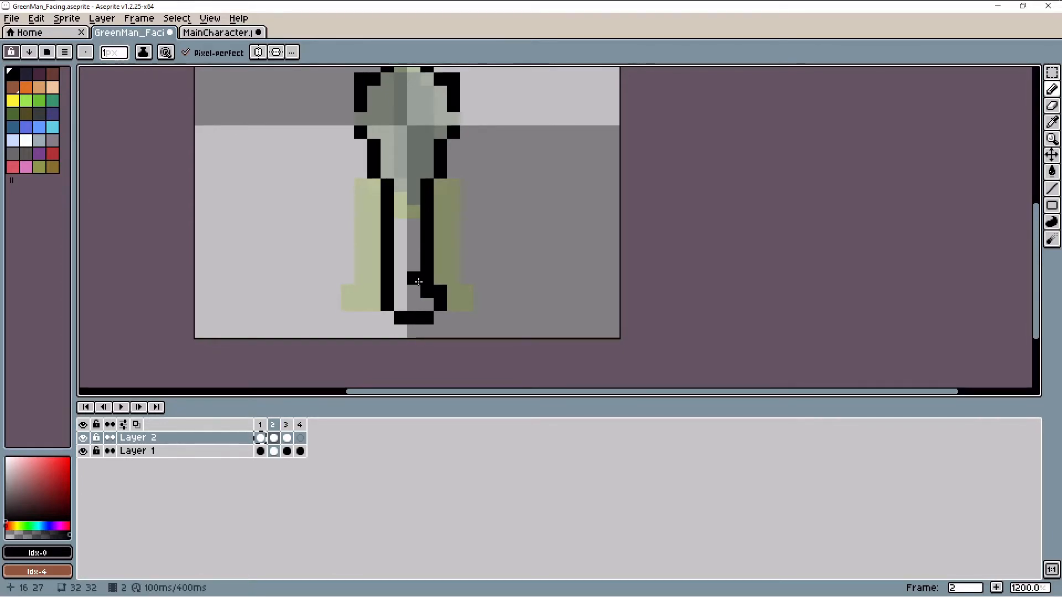
scroll(582, 229, "down", 3)
scroll(495, 159, "up", 3)
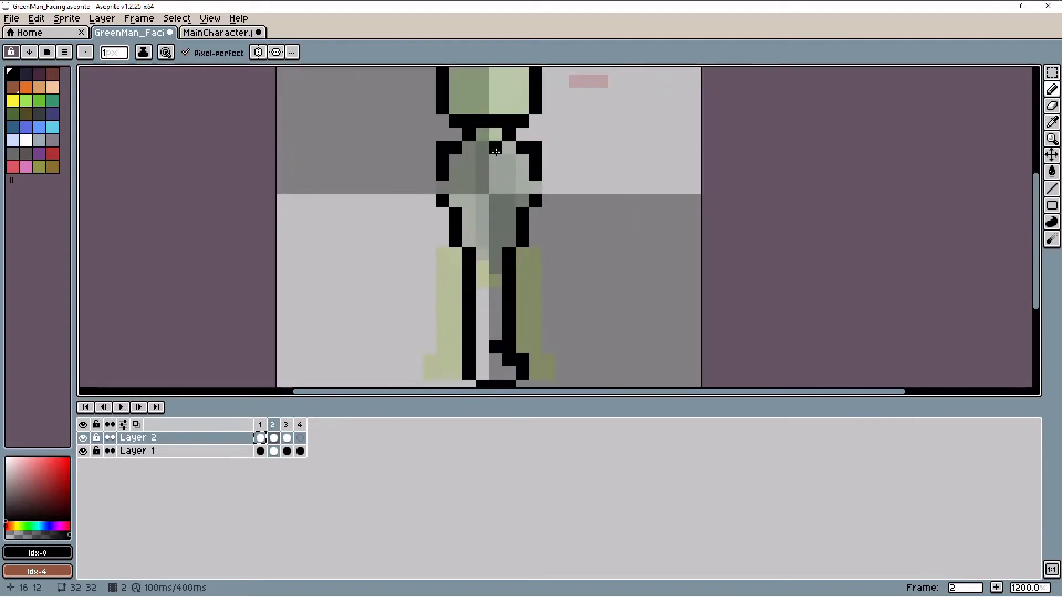
Add the inner black lines separating the torso from the arms in frame 2 and close the hips
mouse_move(480, 145)
left_mouse_down()
mouse_move(468, 154)
mouse_move(468, 214)
mouse_move(505, 221)
mouse_move(504, 244)
mouse_move(481, 264)
mouse_move(469, 226)
left_mouse_up()
scroll(514, 213, "down", 3)
Copy frame 2's Layer 2 outline into frame 4 and flip it horizontally
left_click(274, 437)
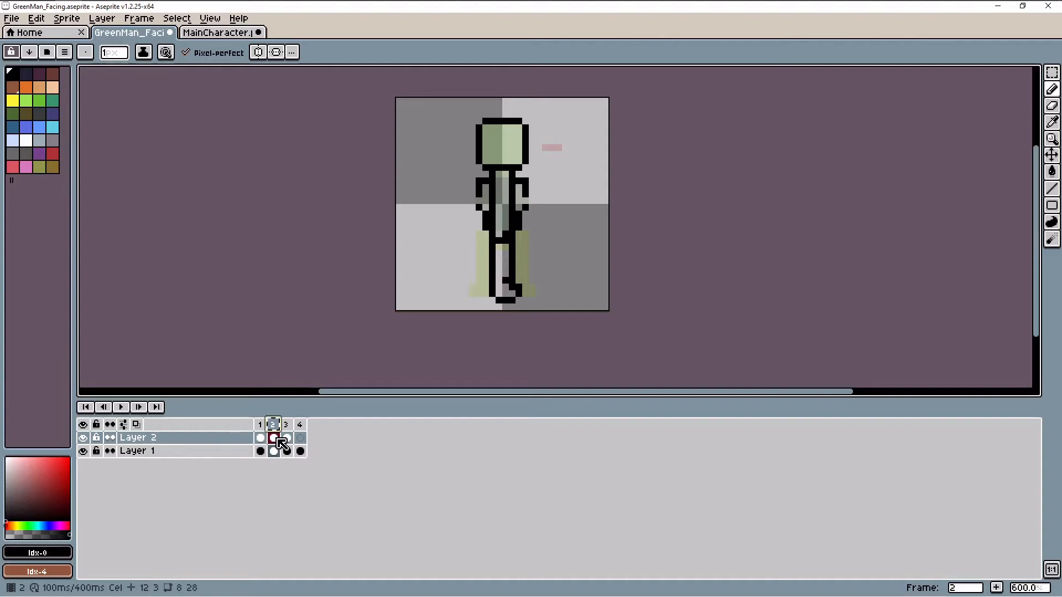
left_click(299, 425)
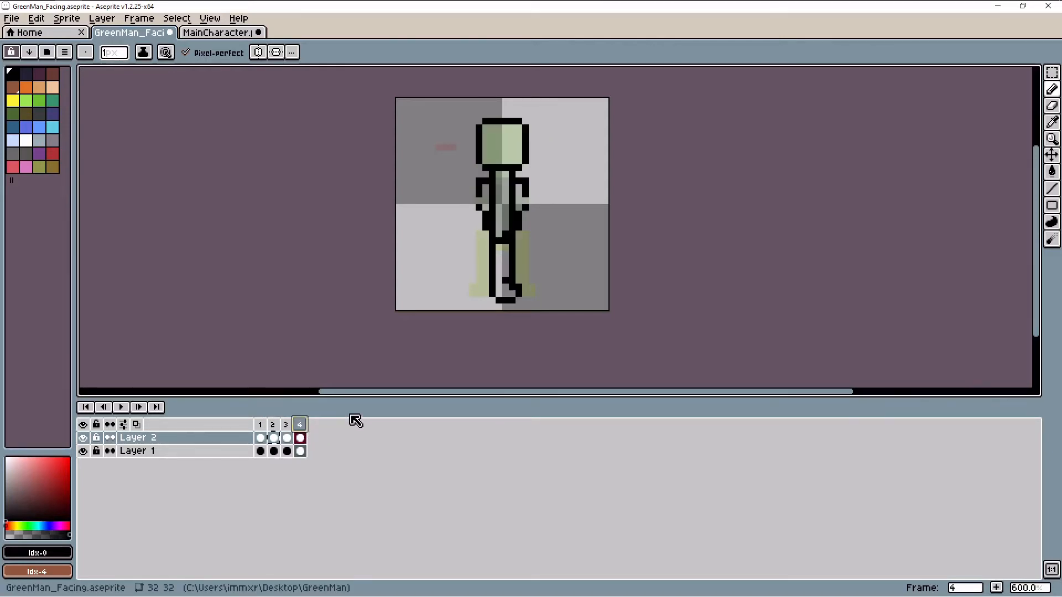
key("shift+h")
Fill the gaps in the outer arm outlines with black pixels in frames 4 and 2
scroll(532, 220, "up", 1)
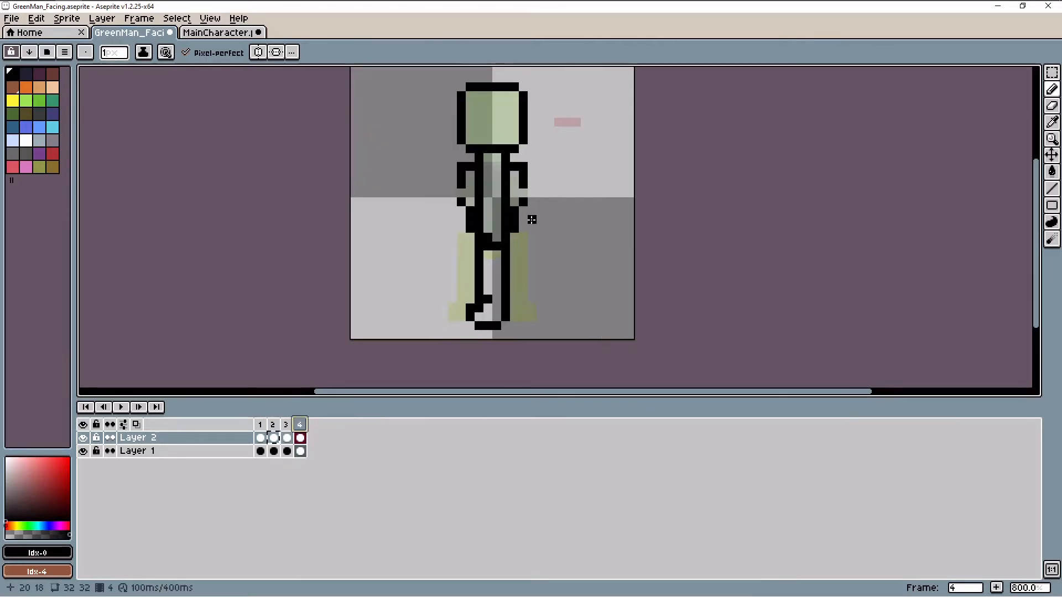
left_click(462, 193)
key("Left")
key("Left")
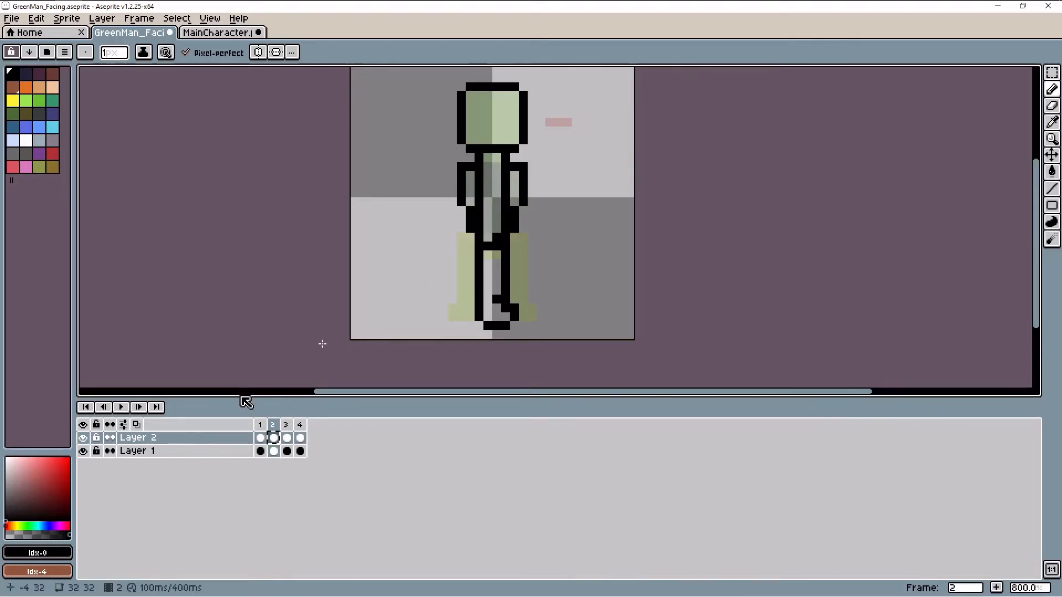
Hide the Layer 1 guide and play the animation to check the four outlined frames
left_click(83, 451)
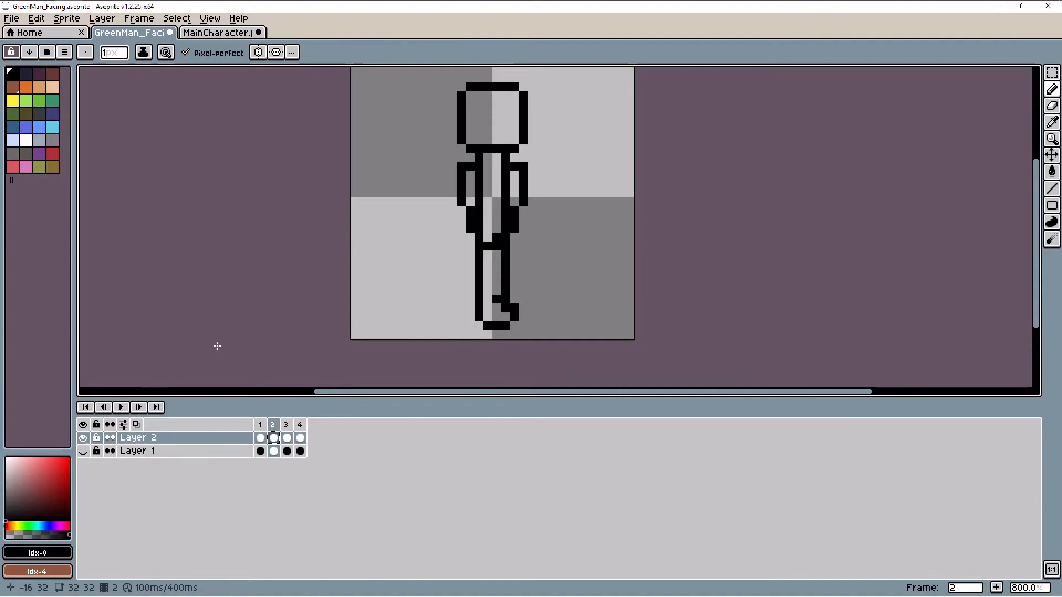
scroll(452, 132, "down", 1)
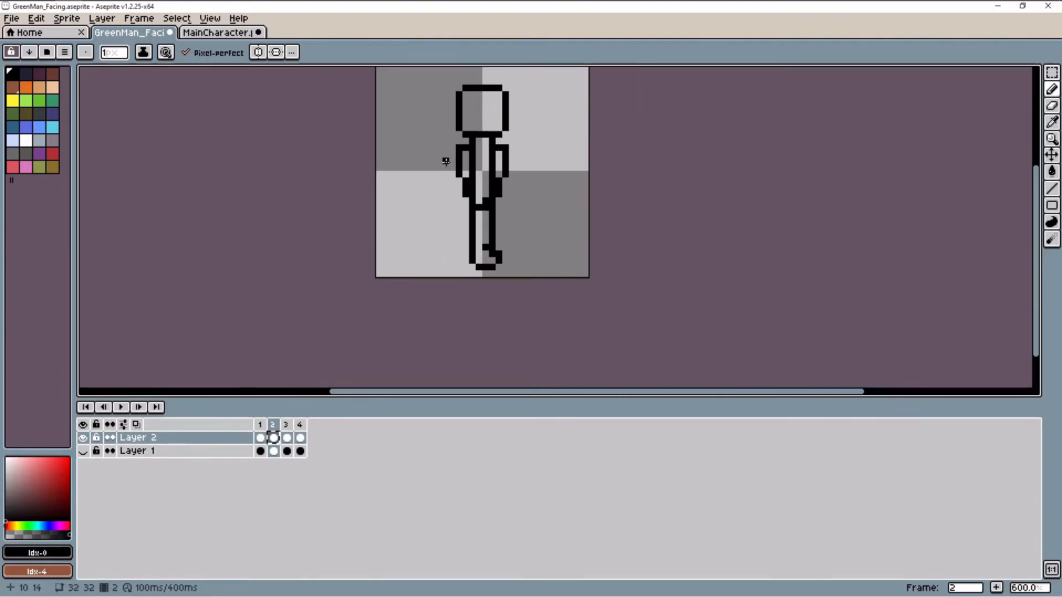
left_click(126, 410)
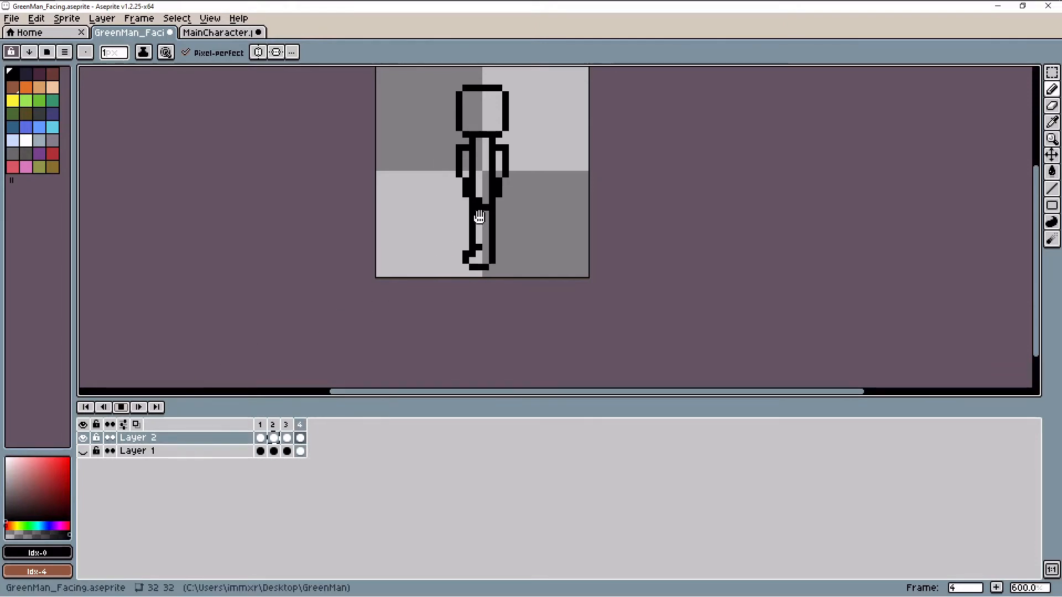
scroll(464, 230, "down", 2)
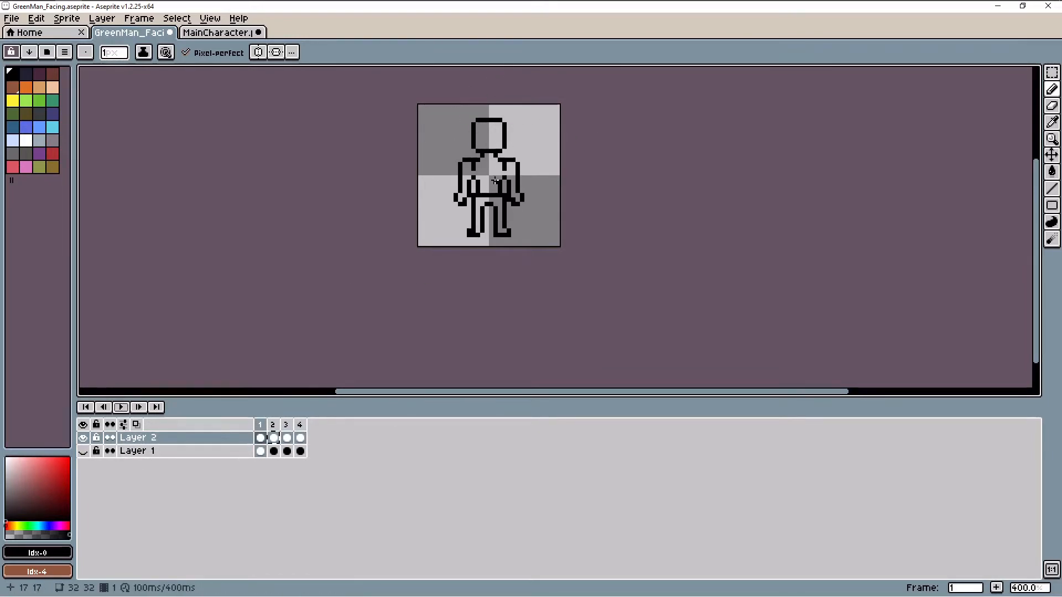
Return to frame 1 and pick the dark green Idx-11 as the drawing colour
left_click(264, 425)
scroll(509, 173, "up", 2)
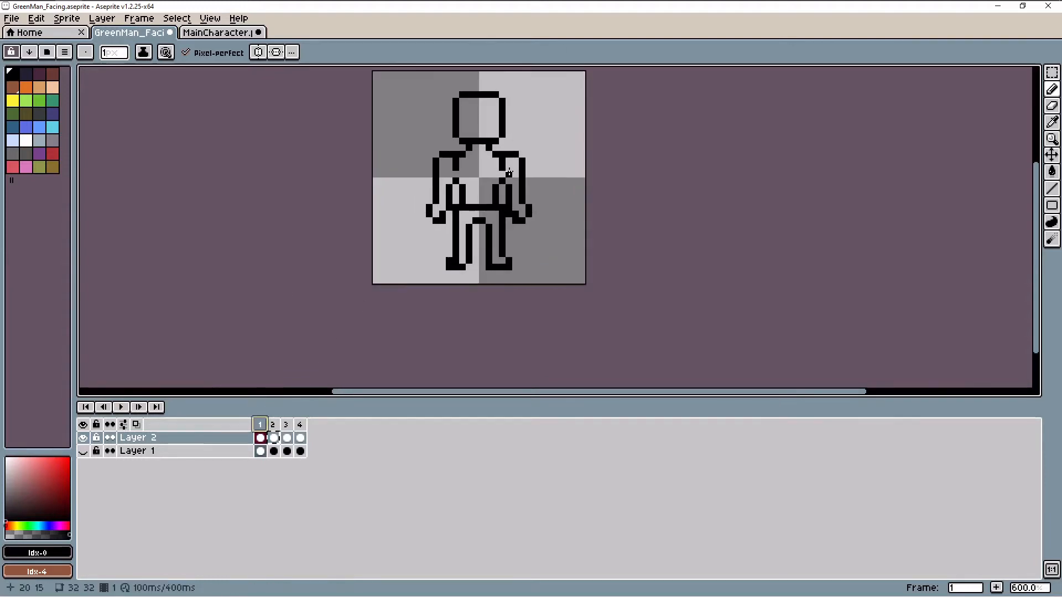
scroll(436, 199, "up", 3)
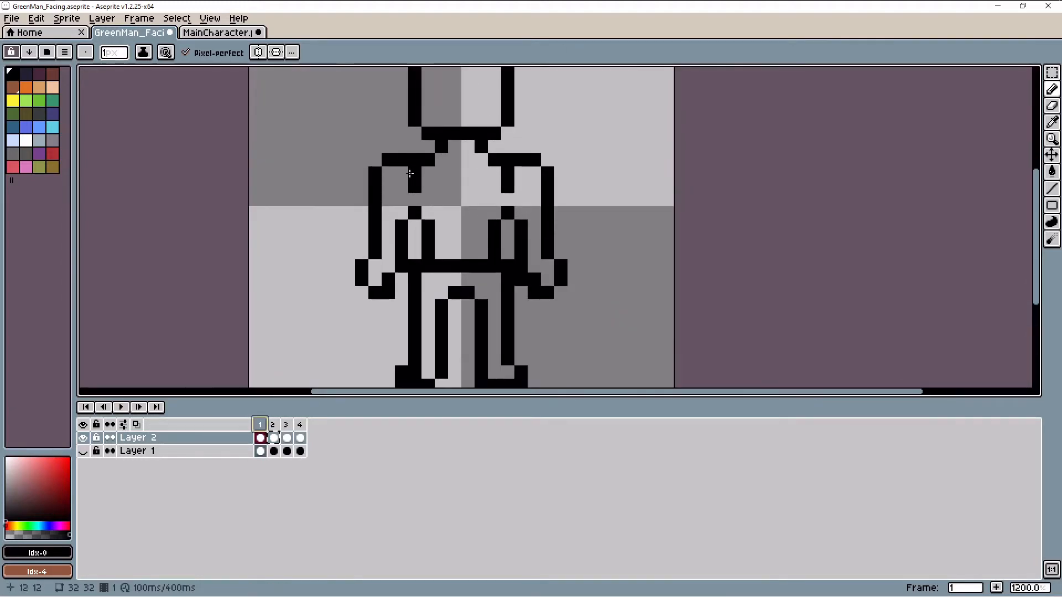
left_click(53, 104)
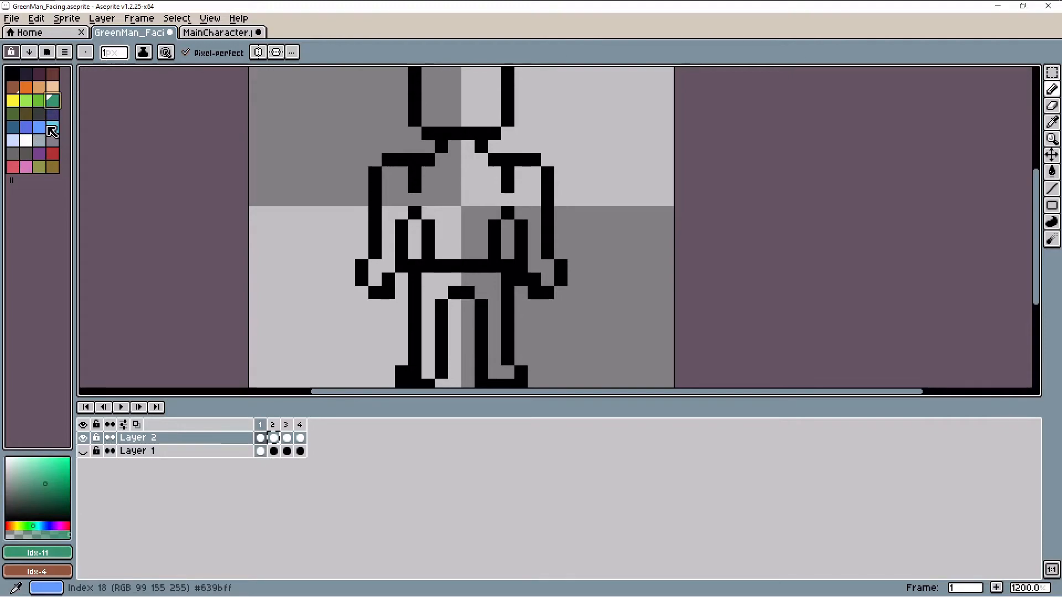
Choose the blue Idx-18 and fill the head, torso, arms and legs of frame 1's outline with it
left_click(39, 126)
left_click(13, 127)
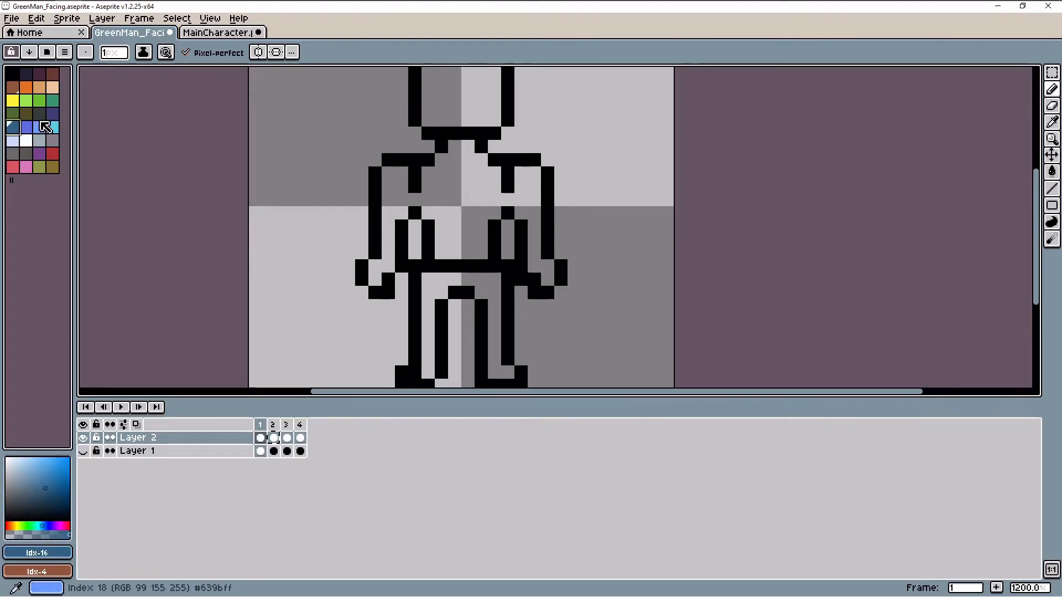
left_click(53, 114)
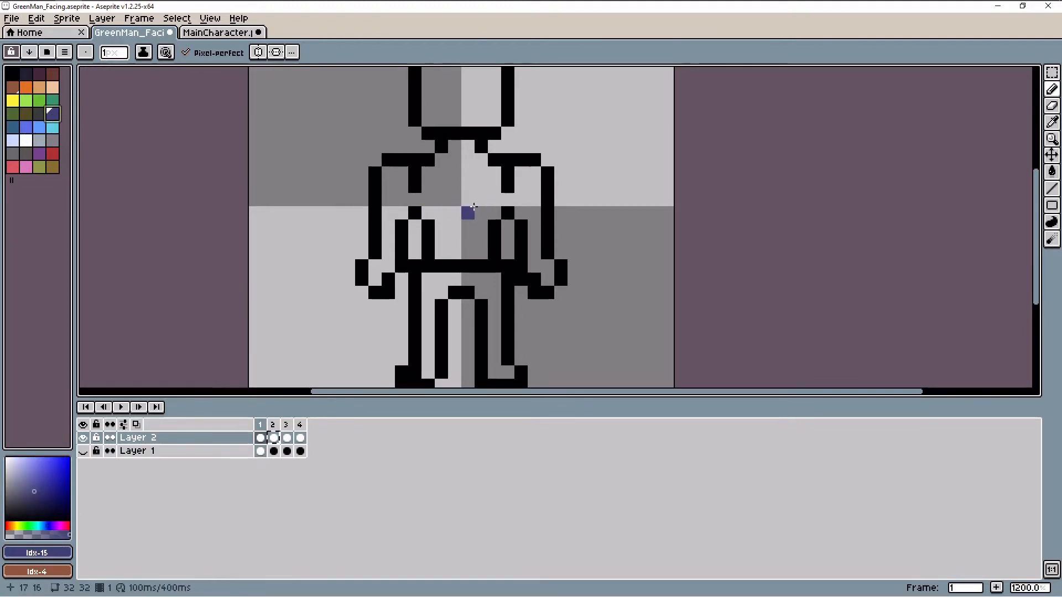
scroll(422, 198, "down", 3)
left_click(39, 126)
key("g")
left_click(445, 141)
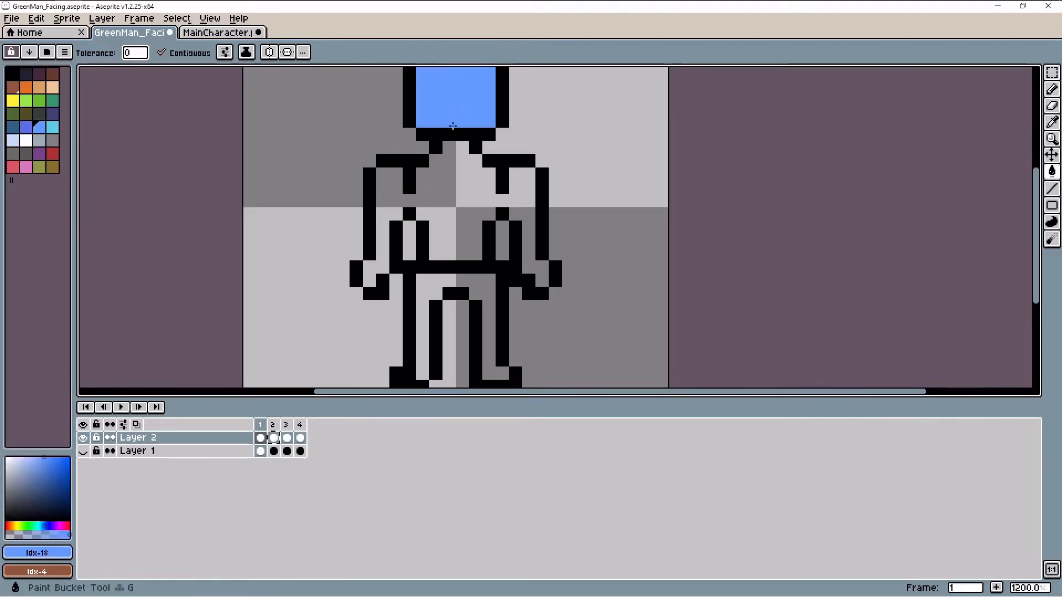
left_click(445, 197)
left_click(434, 248)
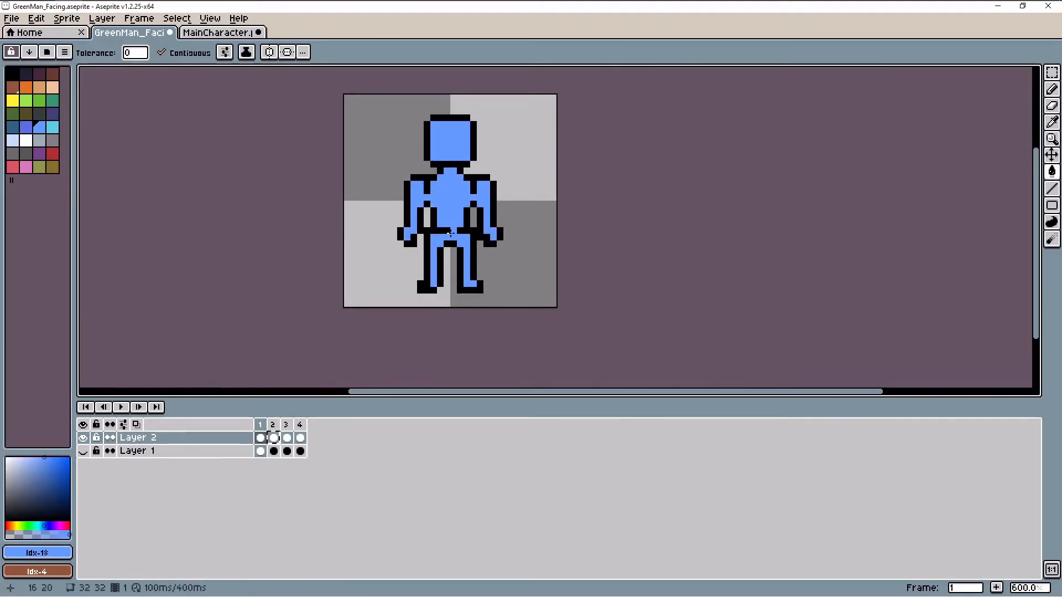
Draw a black visor across frame 1's head, with raised outer corners and a nose notch at the lower centre
scroll(451, 234, "up", 3)
scroll(504, 188, "down", 2)
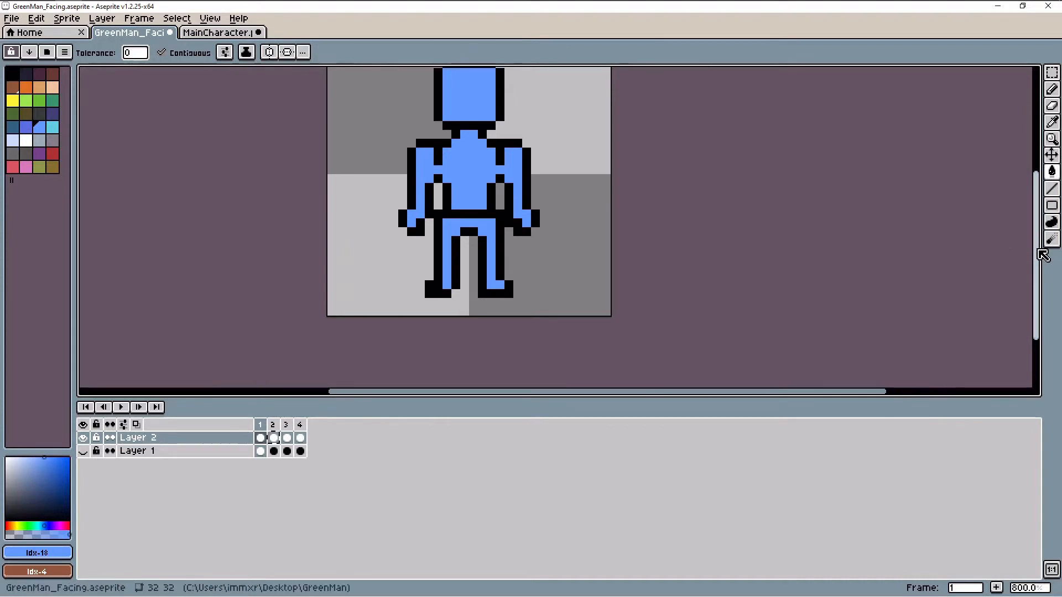
scroll(647, 181, "up", 2)
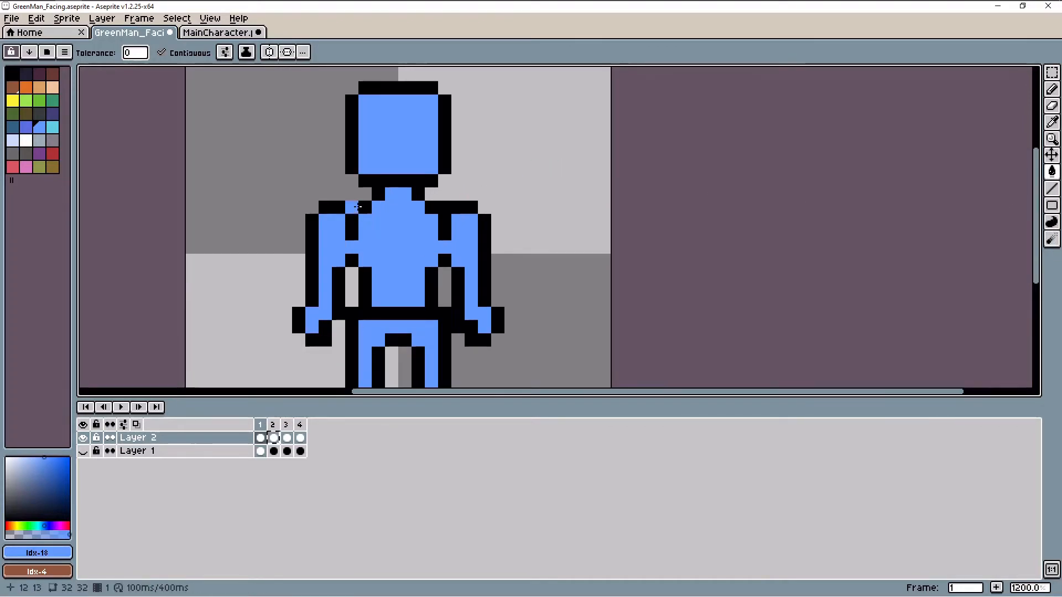
left_click(19, 78)
key("b")
left_click(432, 128)
left_click(418, 141)
mouse_move(390, 141)
left_mouse_down()
mouse_move(367, 130)
mouse_move(385, 143)
mouse_move(405, 129)
left_mouse_up()
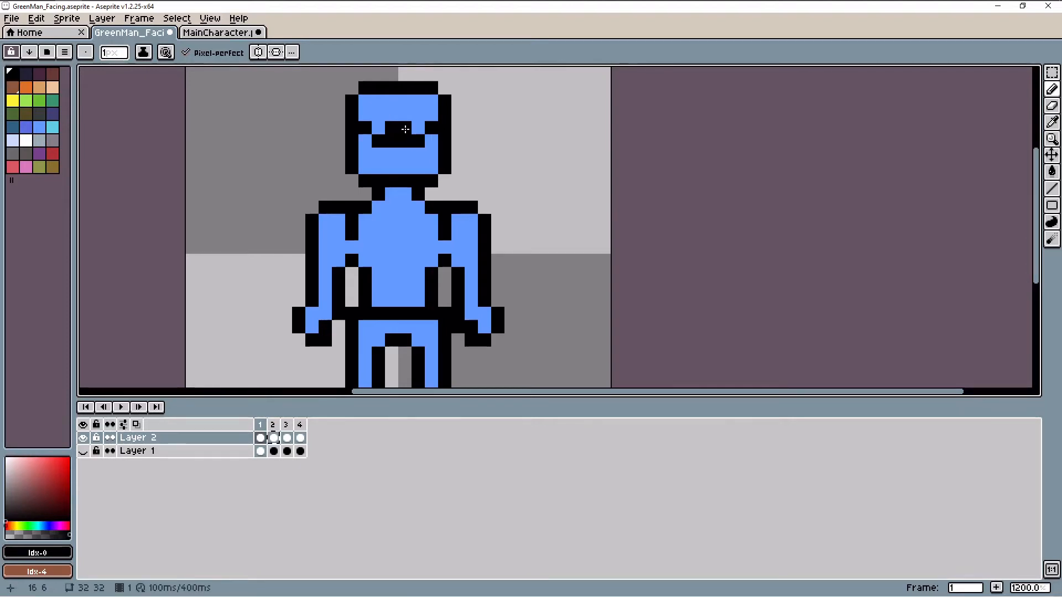
left_click(393, 157)
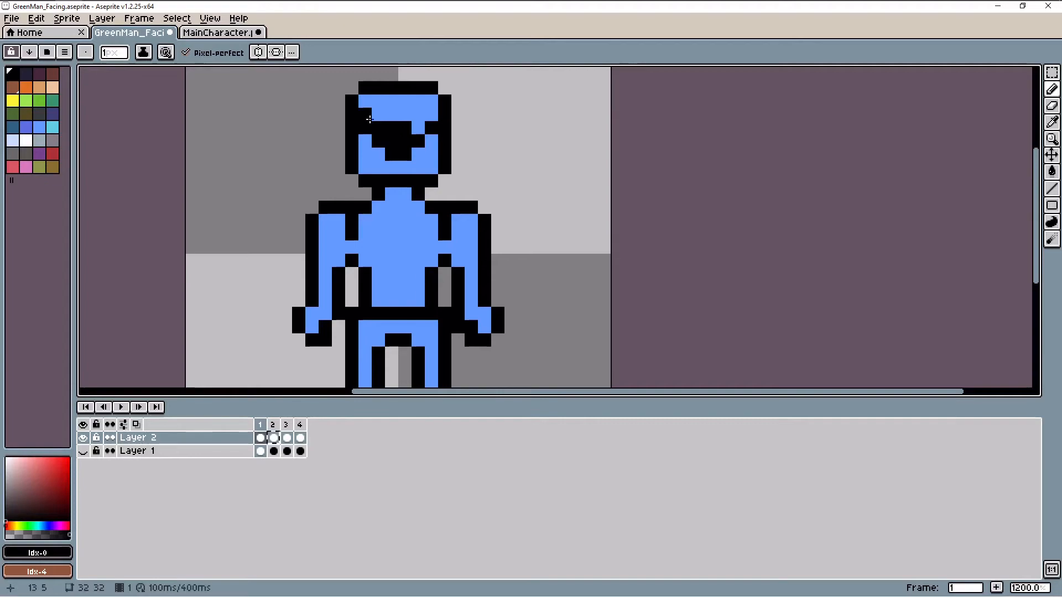
left_click(432, 136)
scroll(418, 142, "down", 1)
scroll(476, 109, "up", 1)
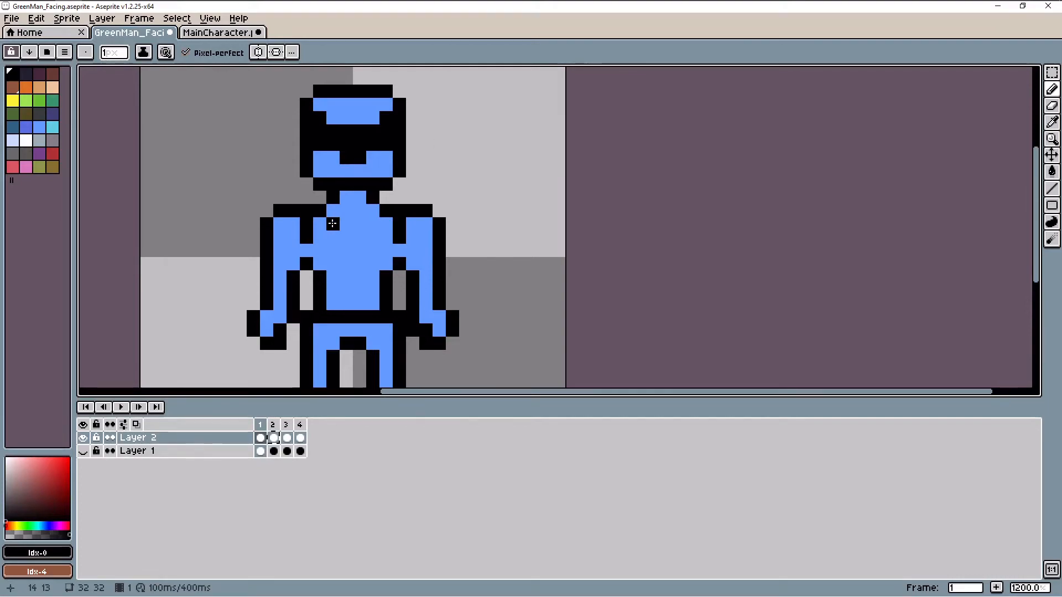
Draw black chest lines on frame 1's torso that meet in a central block and spread toward the waist
mouse_move(334, 221)
left_mouse_down()
mouse_move(338, 240)
mouse_move(372, 239)
mouse_move(353, 262)
left_mouse_up()
left_click(347, 277)
left_click(376, 275)
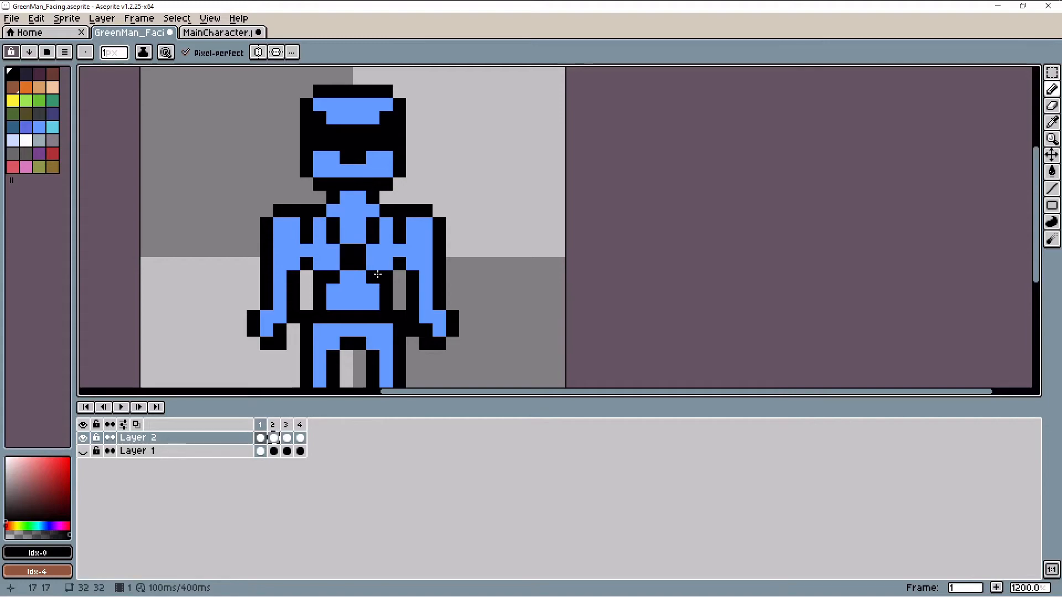
Add black detail pixels to frame 1's shoulders and short black bands across its forearms and knees
left_click_drag(425, 224, 425, 238)
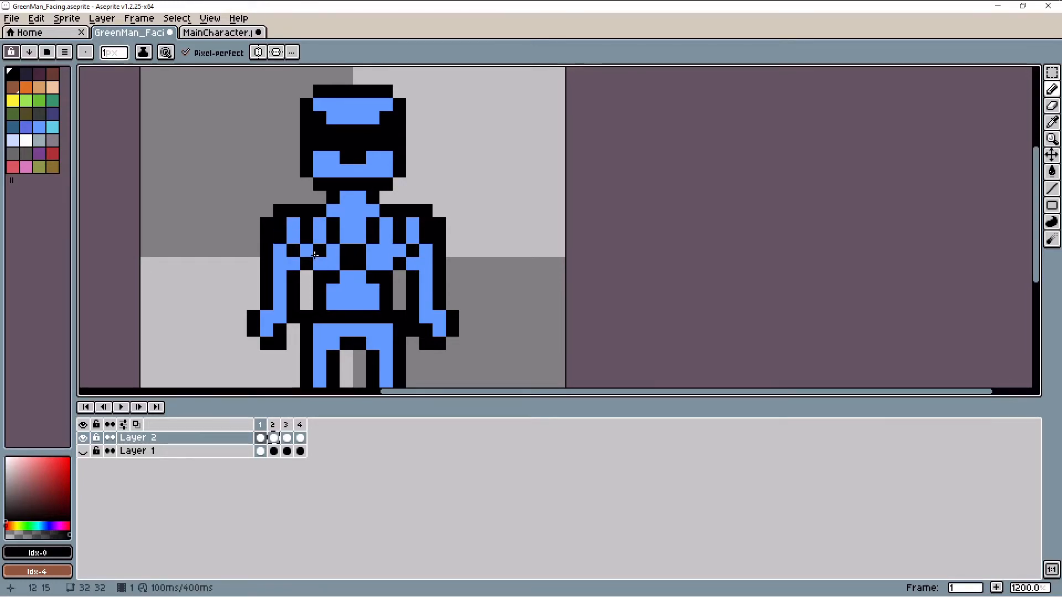
scroll(302, 253, "down", 3)
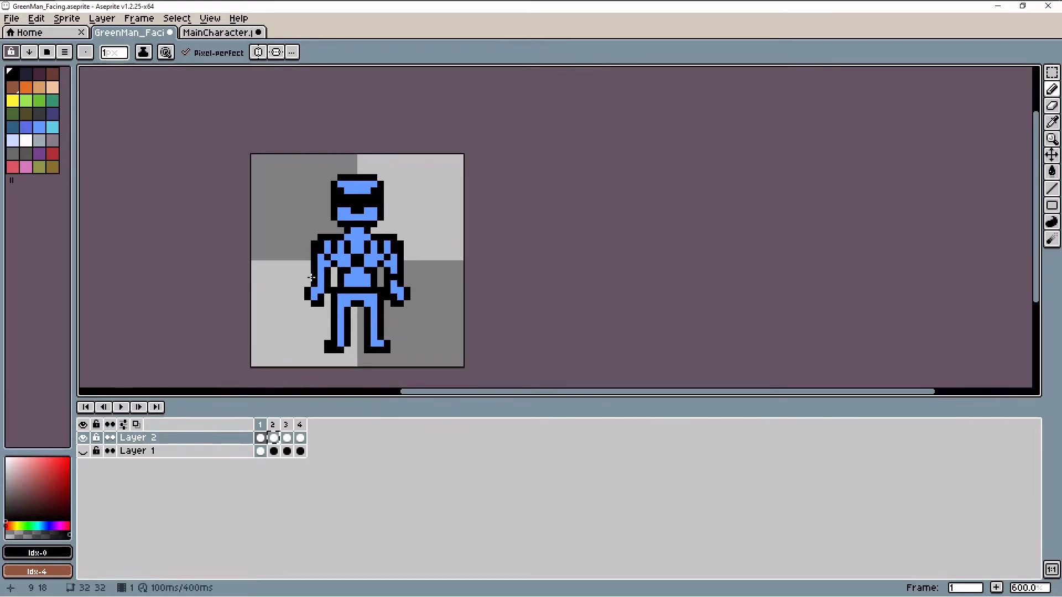
scroll(311, 277, "down", 2)
scroll(374, 297, "up", 3)
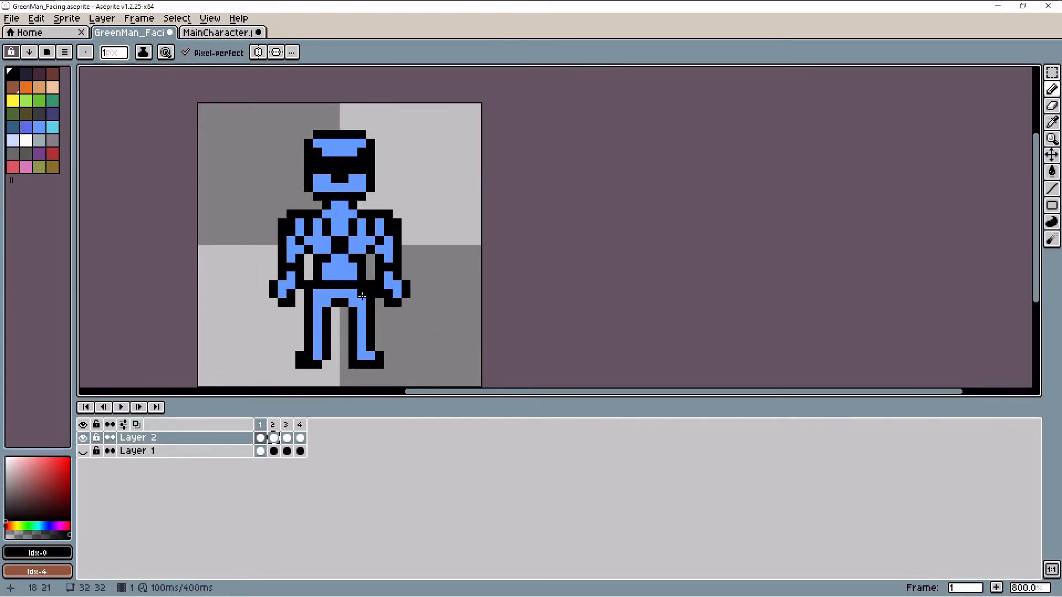
scroll(394, 333, "down", 1)
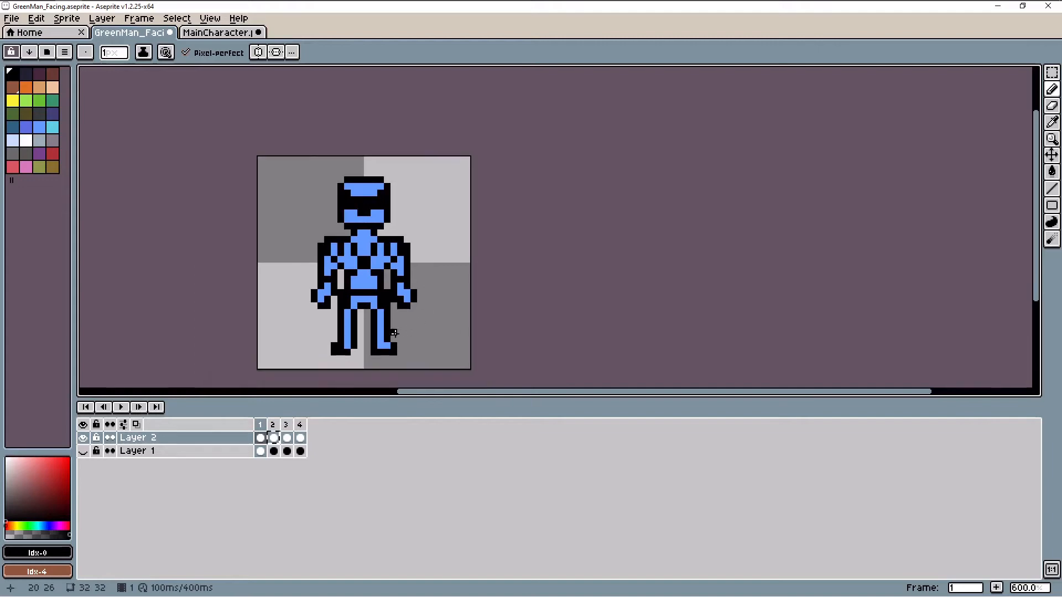
scroll(446, 308, "down", 2)
scroll(445, 308, "up", 5)
scroll(389, 264, "down", 3)
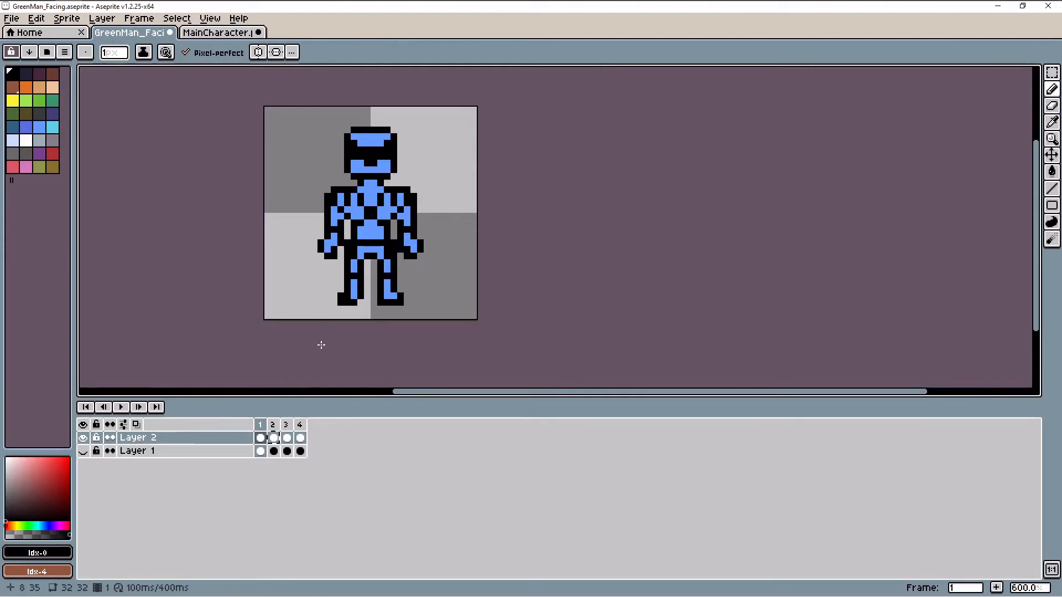
Copy the plain black outline from frame 3's Layer 2 cel into the empty Layer 2 cel of frame 4
left_click(302, 440)
left_click(288, 438)
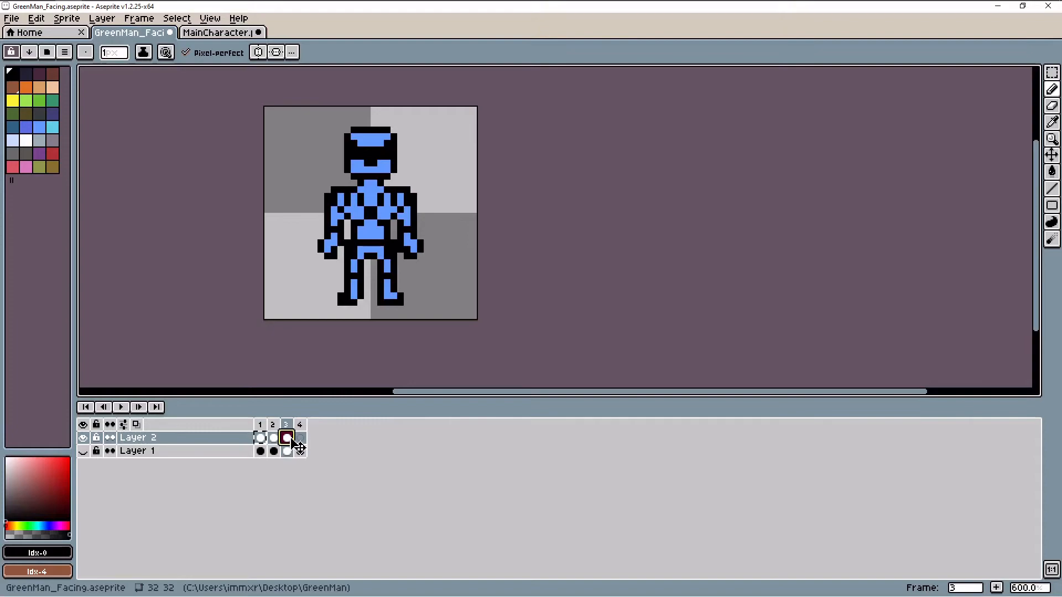
left_click(302, 439)
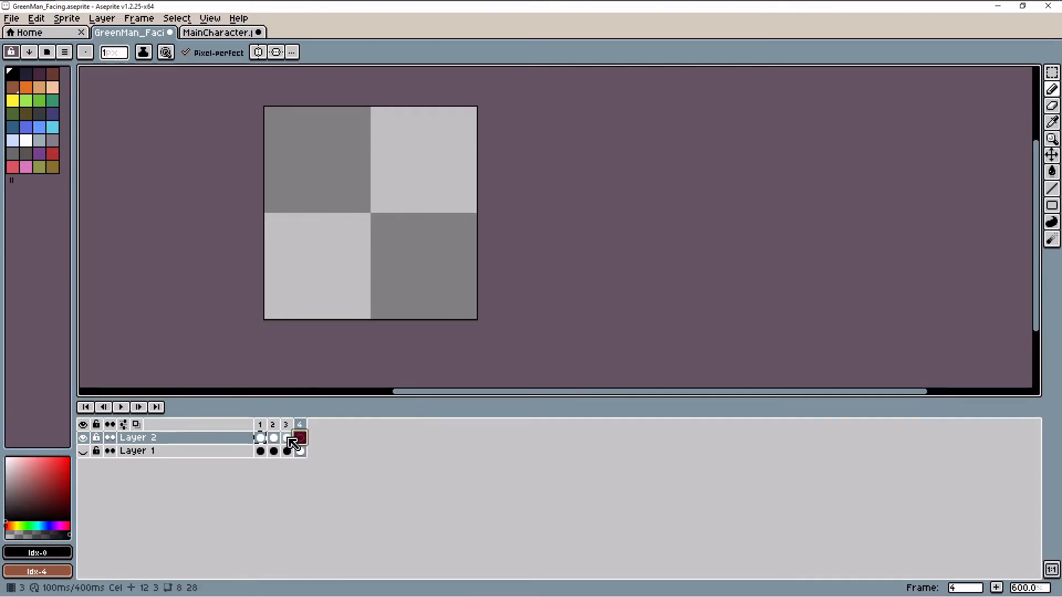
key("Left")
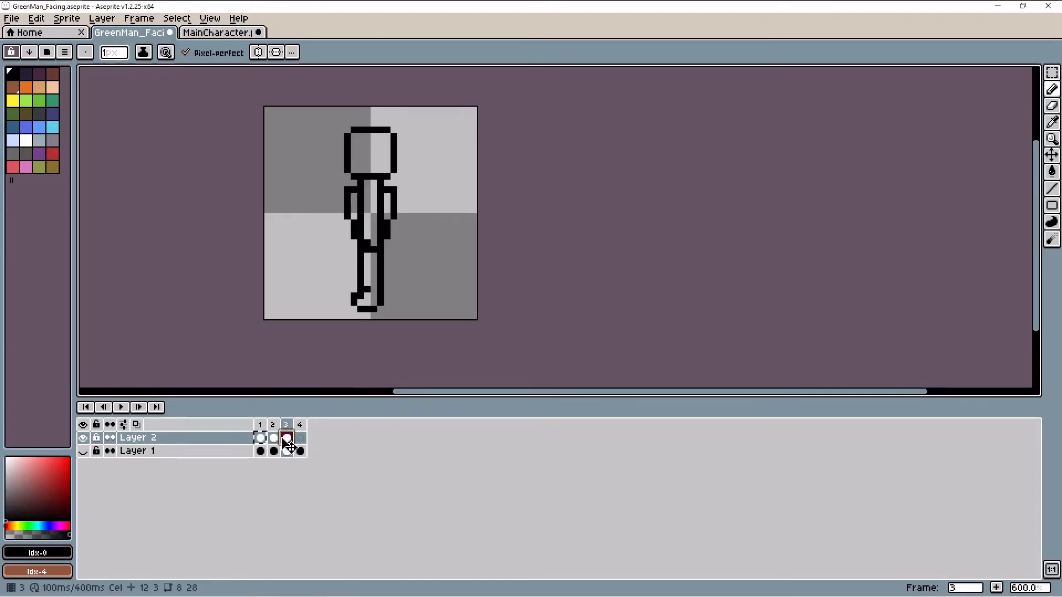
left_click(275, 439)
left_click(287, 441)
key("ctrl+c")
left_click(300, 440)
key("ctrl+v")
Copy frame 1's coloured Layer 2 drawing into frame 3
left_click(291, 439)
left_click(261, 439)
key("ctrl+c")
left_click(290, 440)
key("ctrl+v")
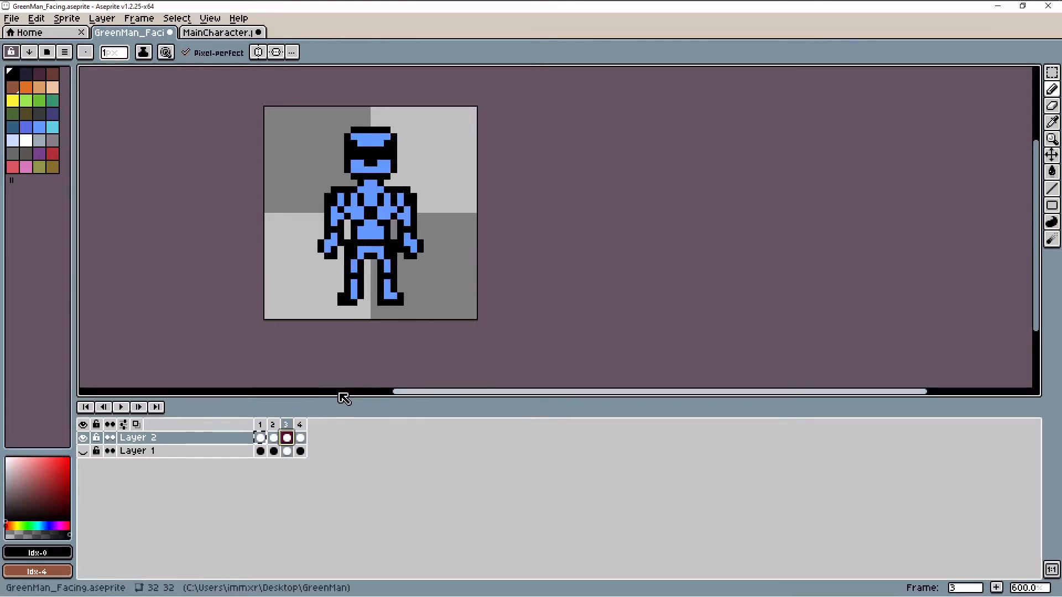
Check the Layer 2 drawings across the four frames and return to frame 3
left_click(301, 439)
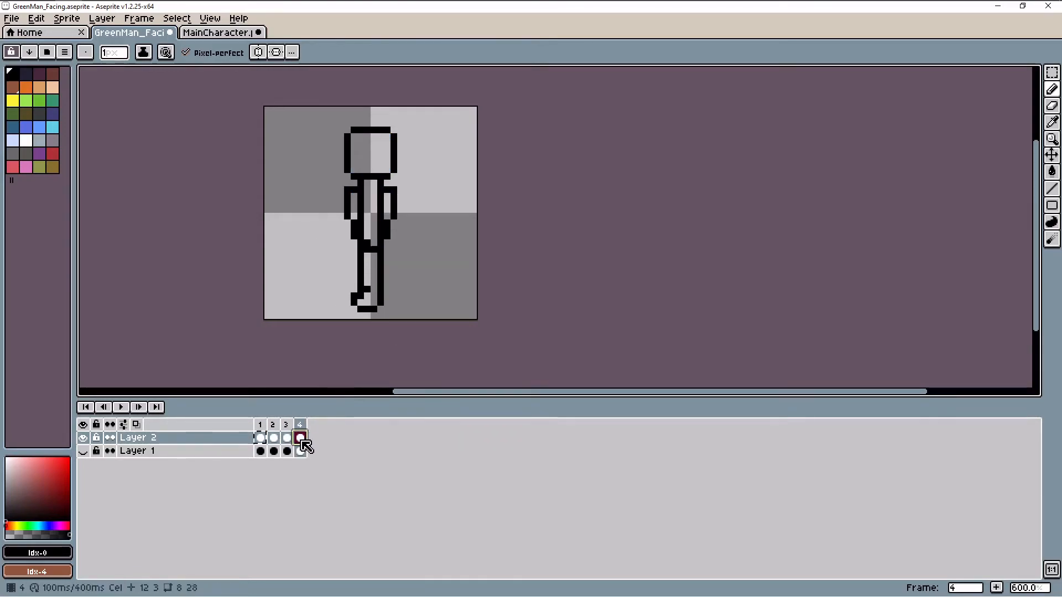
key("Left")
key("Left")
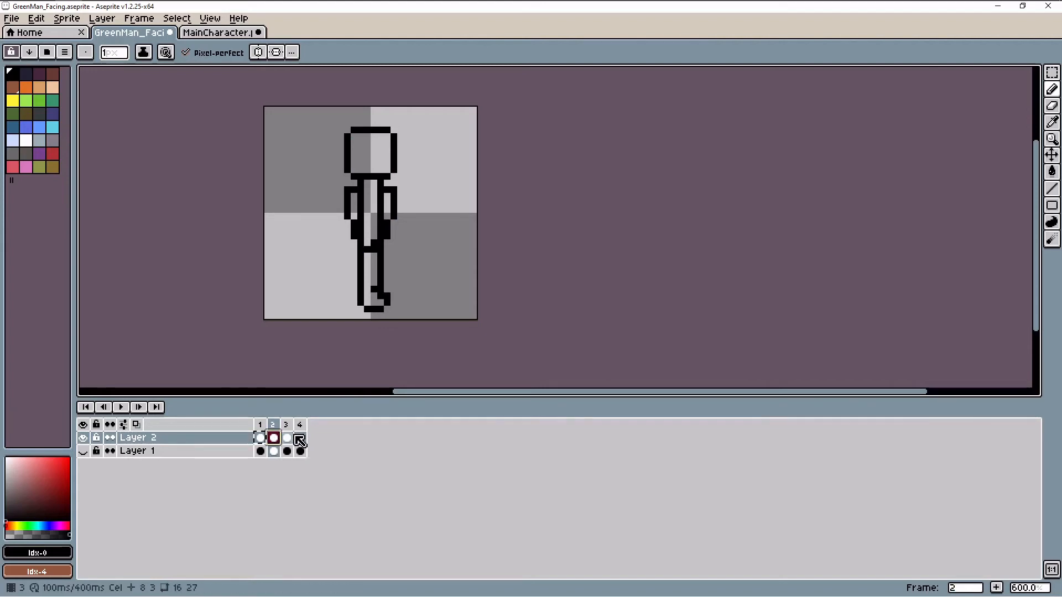
left_click(260, 438)
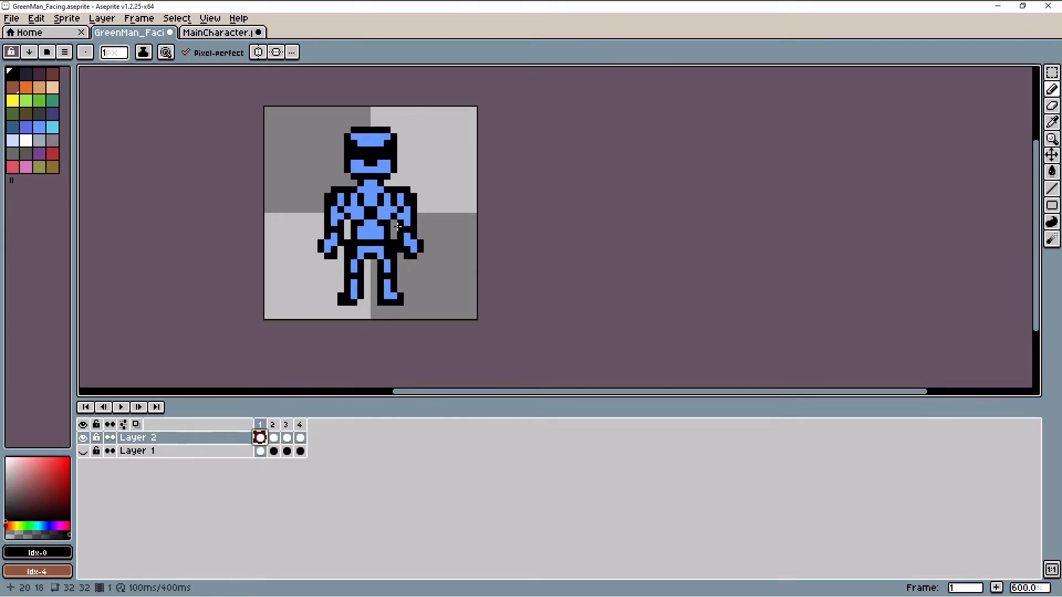
scroll(401, 190, "up", 2)
scroll(401, 190, "down", 1)
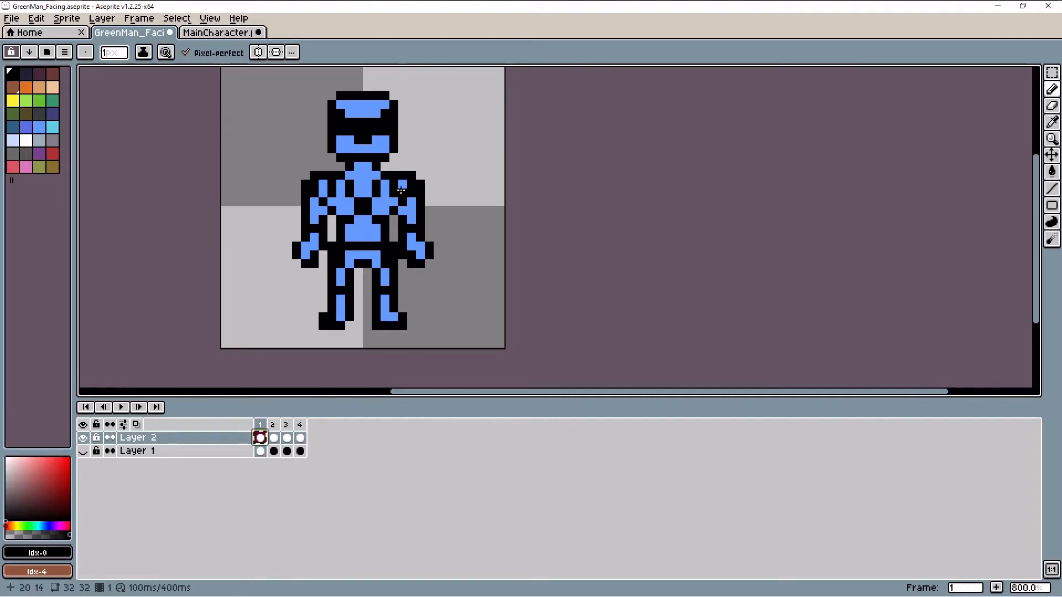
left_click(302, 425)
left_click(287, 425)
Sample the blue #639bff and cover the black visor on frame 3's head with it
scroll(346, 176, "up", 2)
scroll(346, 175, "down", 2)
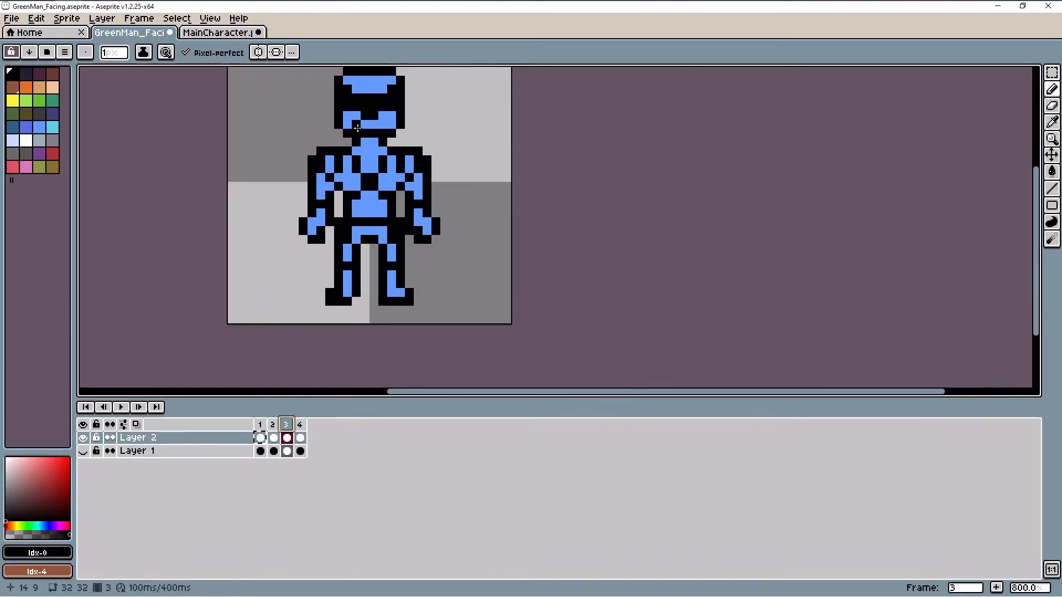
left_click_drag(1036, 268, 1035, 224)
scroll(490, 190, "up", 1)
scroll(372, 184, "up", 1)
key("g")
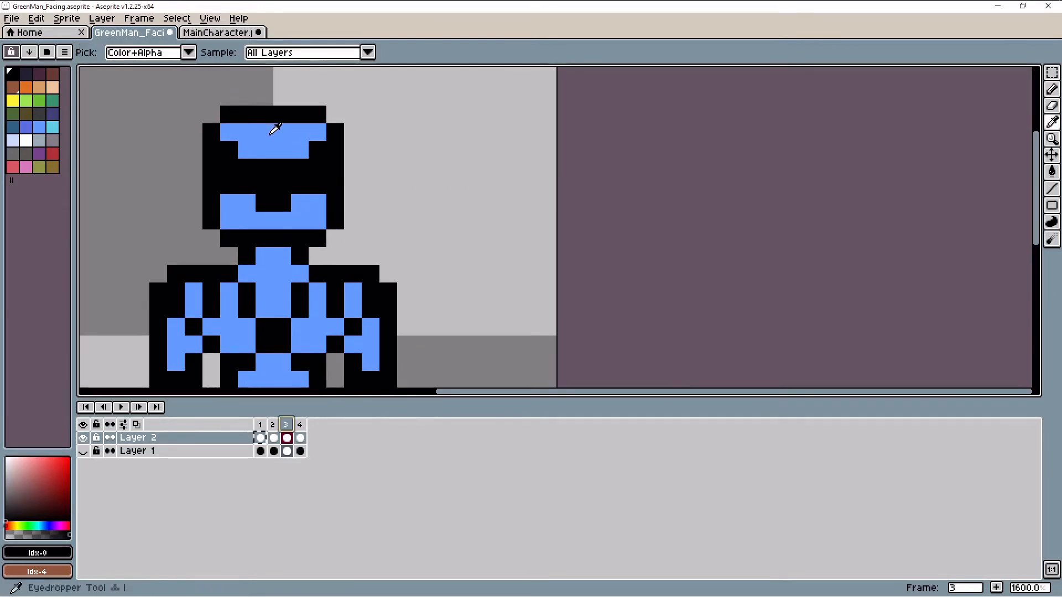
left_click(280, 132, "alt")
left_click(251, 168)
key("b")
mouse_move(228, 145)
left_mouse_down()
mouse_move(239, 199)
mouse_move(284, 196)
left_mouse_up()
mouse_move(315, 149)
left_mouse_down()
mouse_move(318, 185)
mouse_move(299, 185)
left_mouse_up()
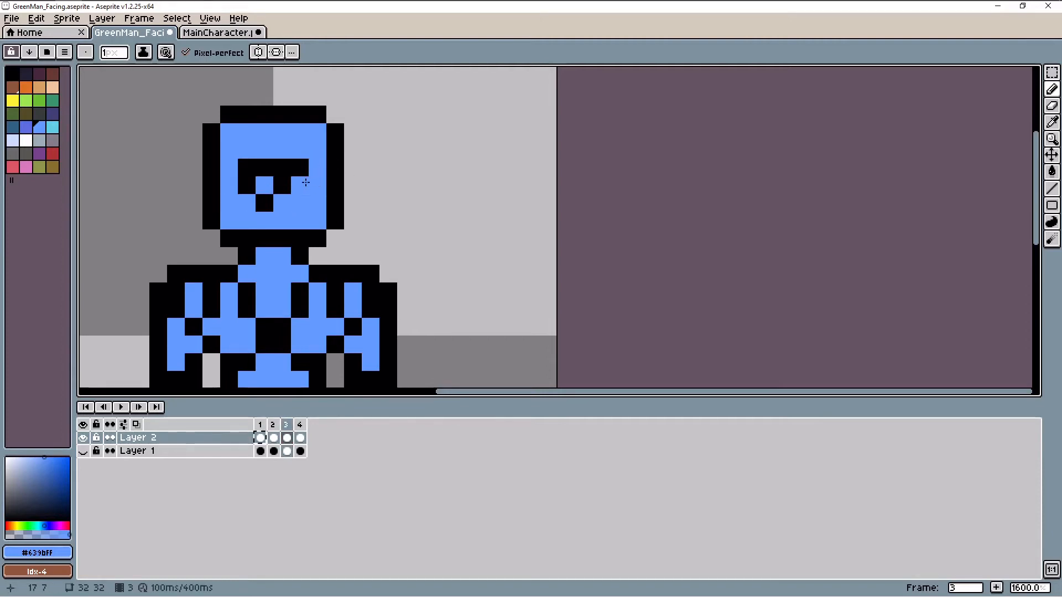
key("g")
left_click(280, 173)
key("v")
key("g")
left_click(269, 204)
scroll(270, 205, "down", 3)
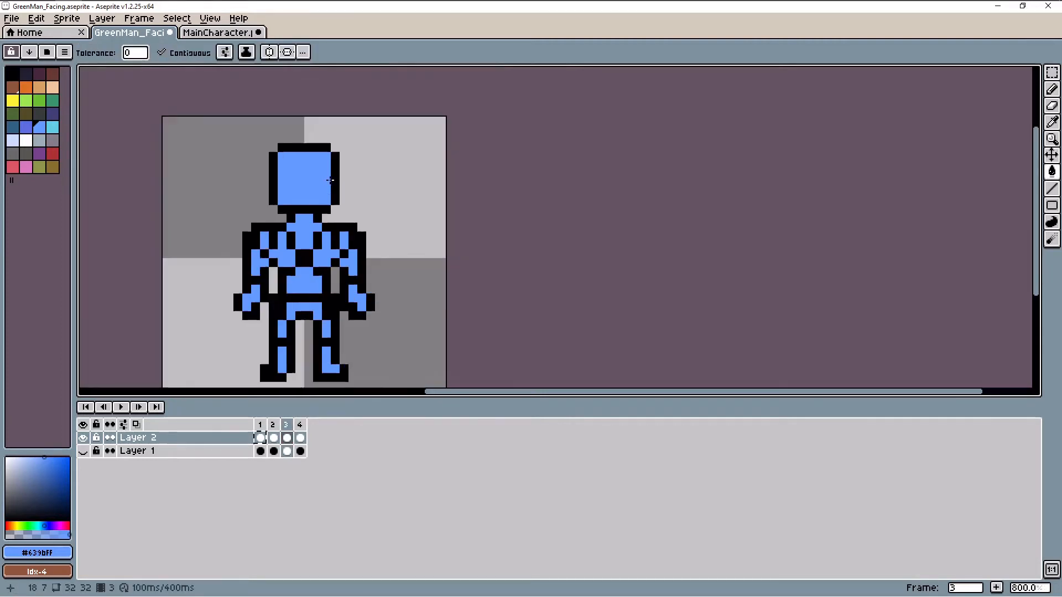
Paint over the black chest lines on frame 3's torso with the same blue
scroll(322, 231, "up", 2)
key("b")
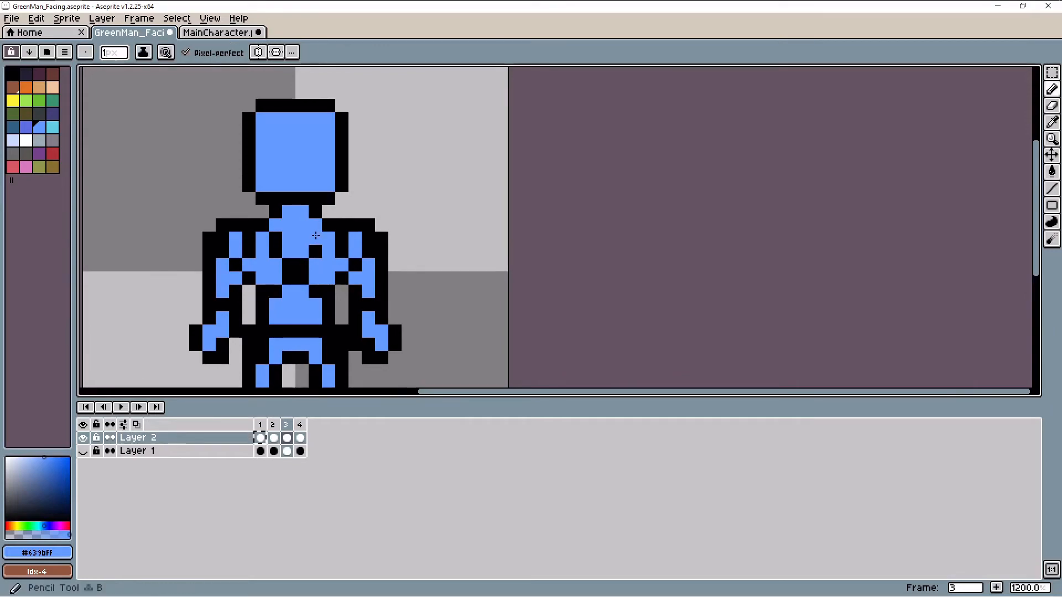
mouse_move(275, 239)
left_mouse_down()
mouse_move(298, 288)
mouse_move(293, 275)
mouse_move(272, 304)
left_mouse_up()
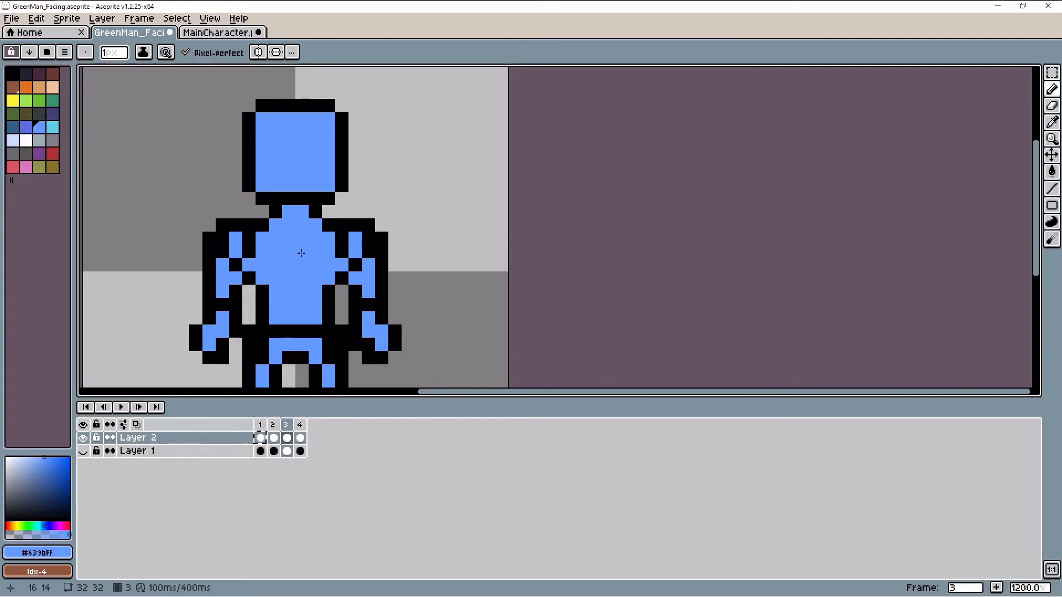
Draw black spine and shoulder-blade lines on frame 3's back, and recolour one black pixel at each shoulder blue
left_click(264, 288, "alt")
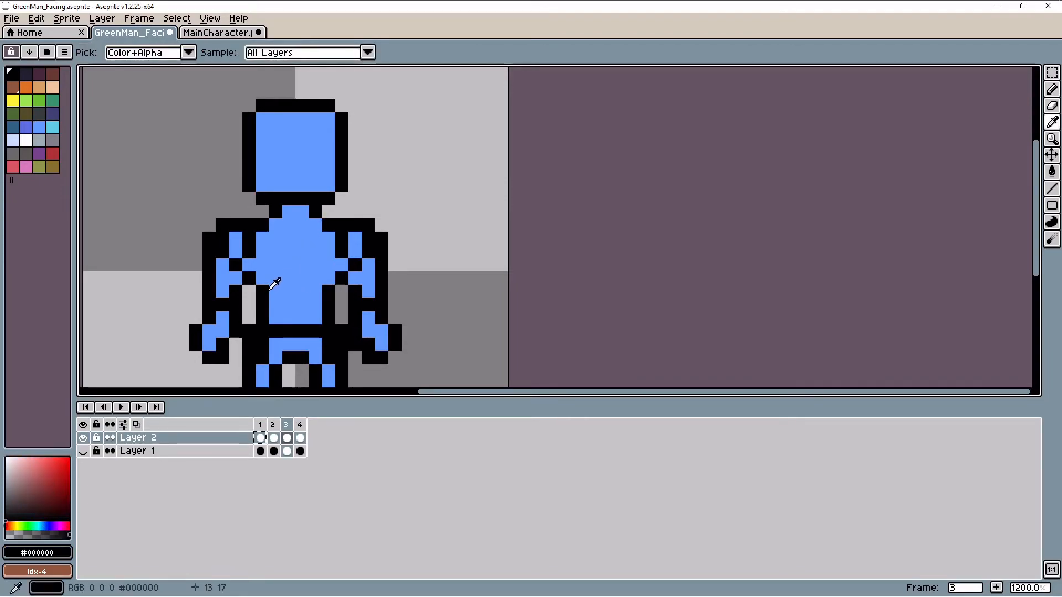
left_click(283, 264)
left_click_drag(278, 276, 263, 238)
left_click(325, 238)
mouse_move(318, 264)
left_mouse_down()
mouse_move(293, 288)
mouse_move(306, 260)
mouse_move(316, 286)
left_mouse_up()
scroll(347, 222, "down", 2)
left_click_drag(319, 223, 309, 224)
left_click(301, 233)
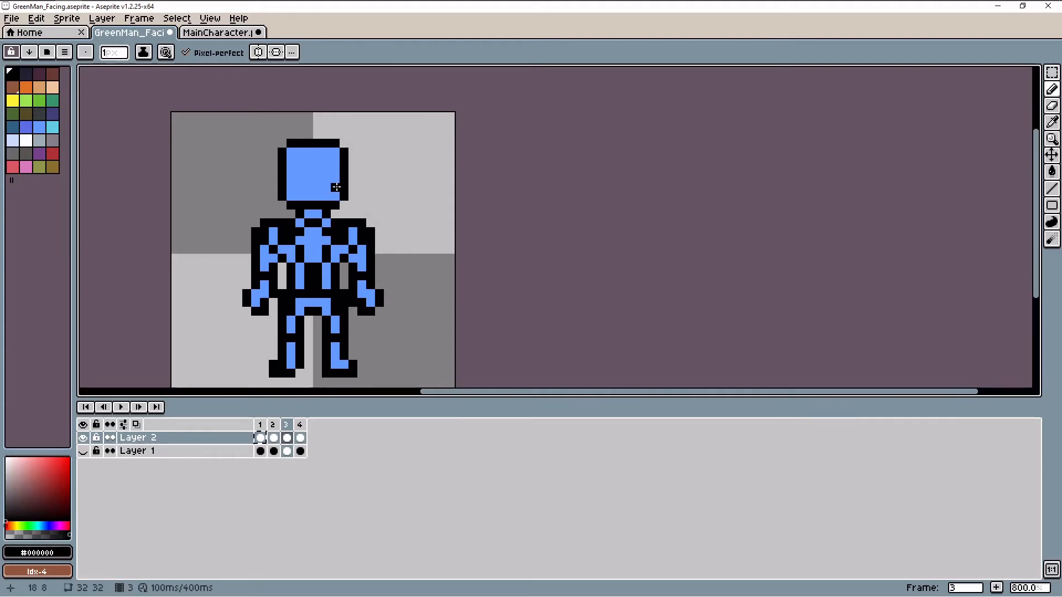
left_click(275, 243, "alt")
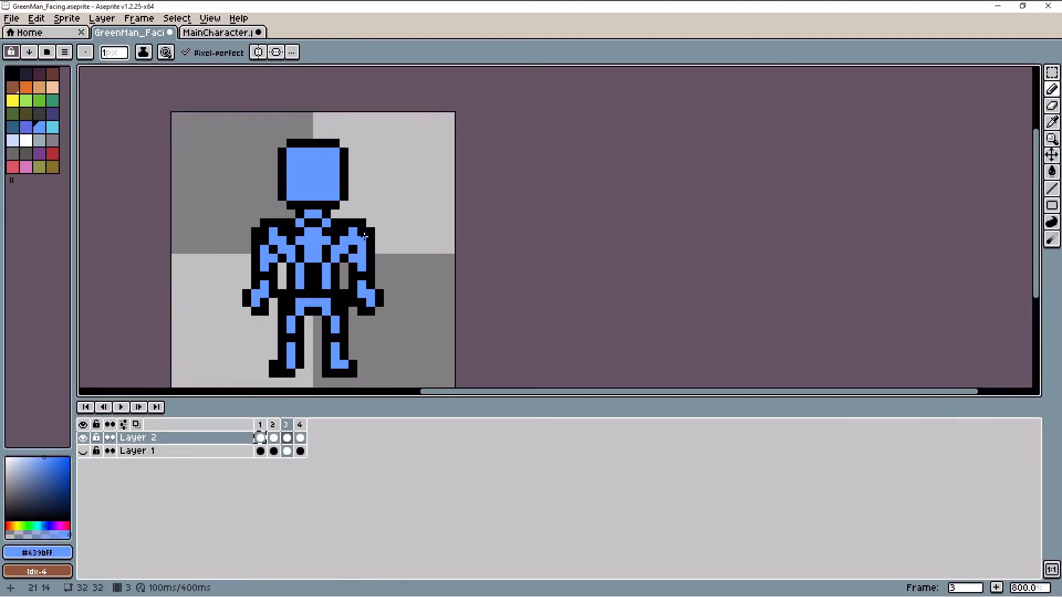
scroll(379, 171, "down", 1)
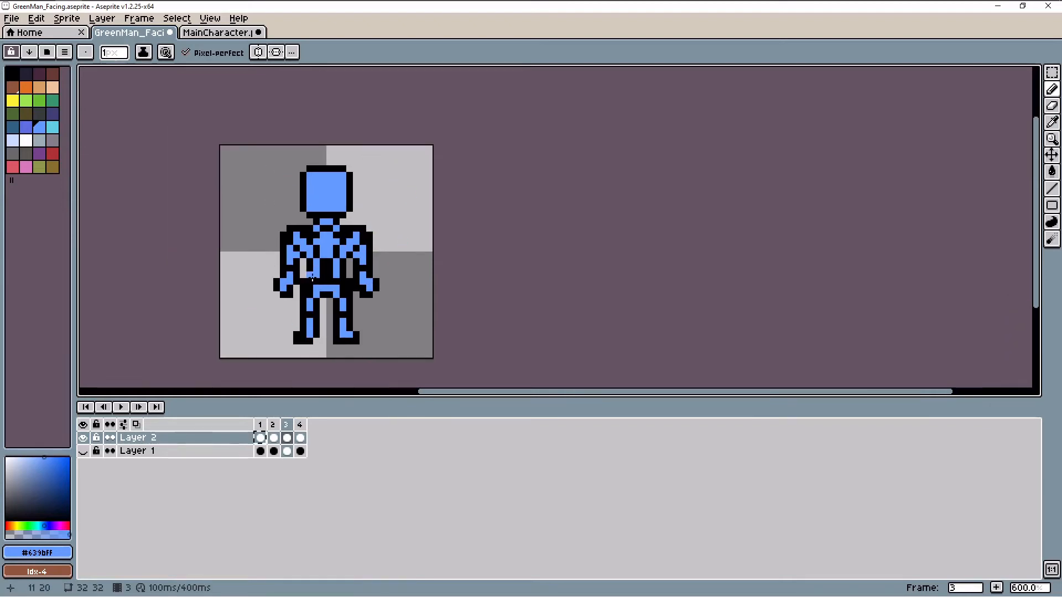
Compare frame 3's back view with frame 1's front view
left_click(261, 425)
left_click(287, 425)
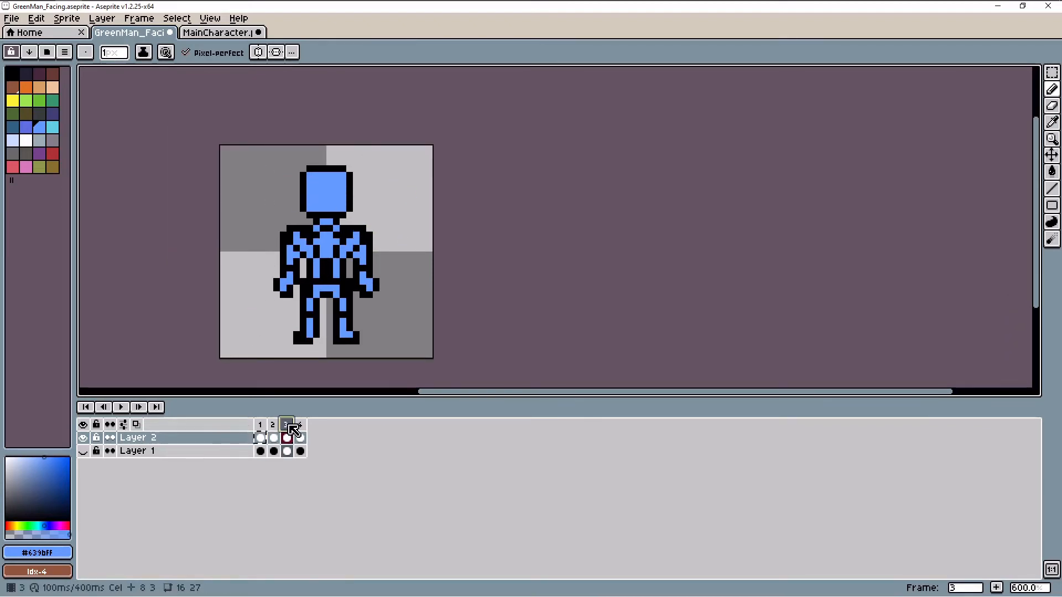
key("Left")
key("Left")
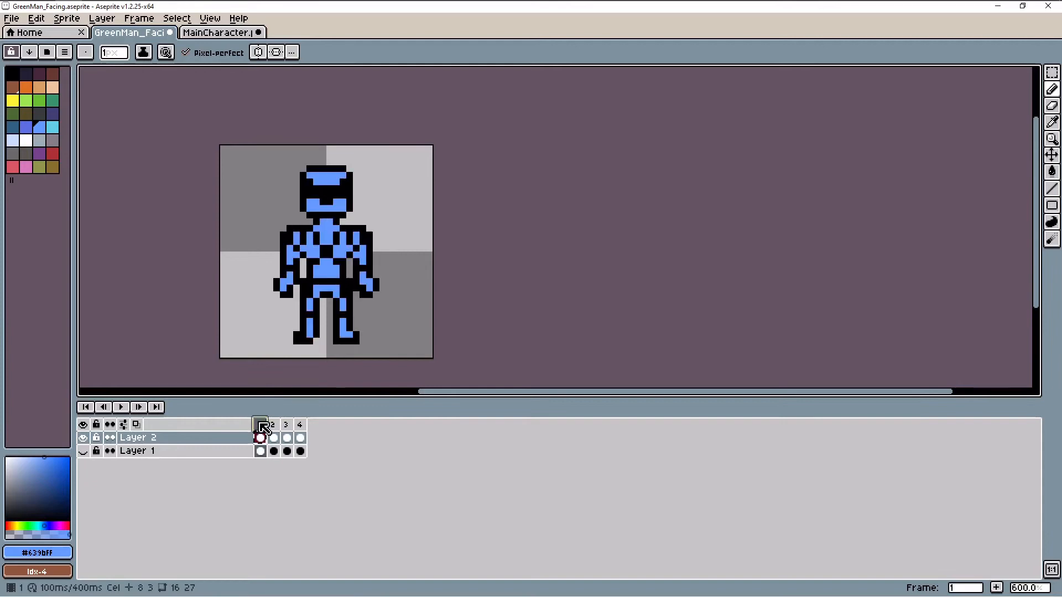
Paint a black side-view visor on frame 2's head, checking it against frame 1's front view
left_click(275, 424)
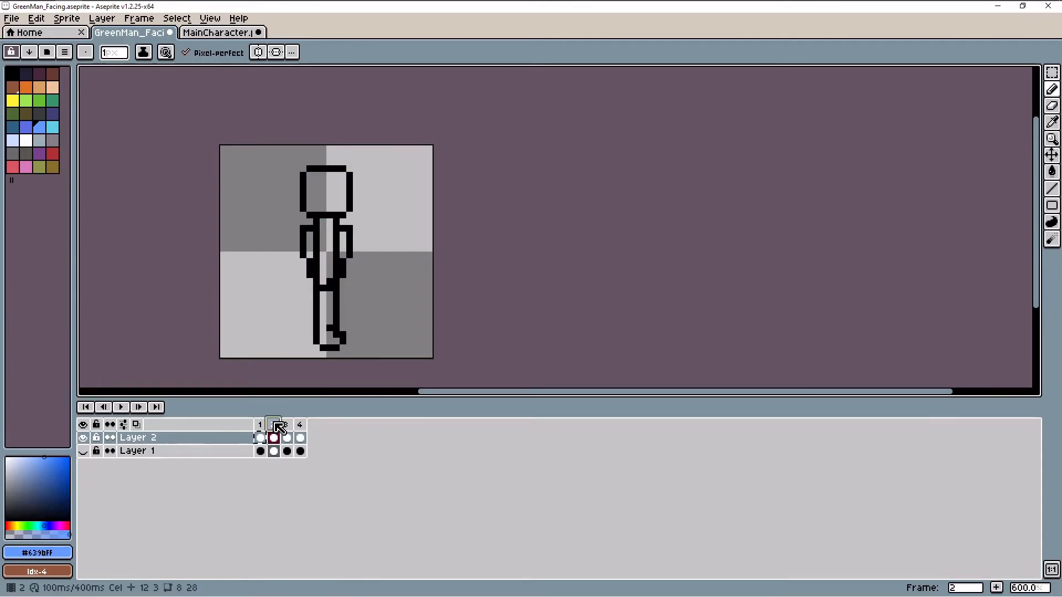
left_click(262, 424)
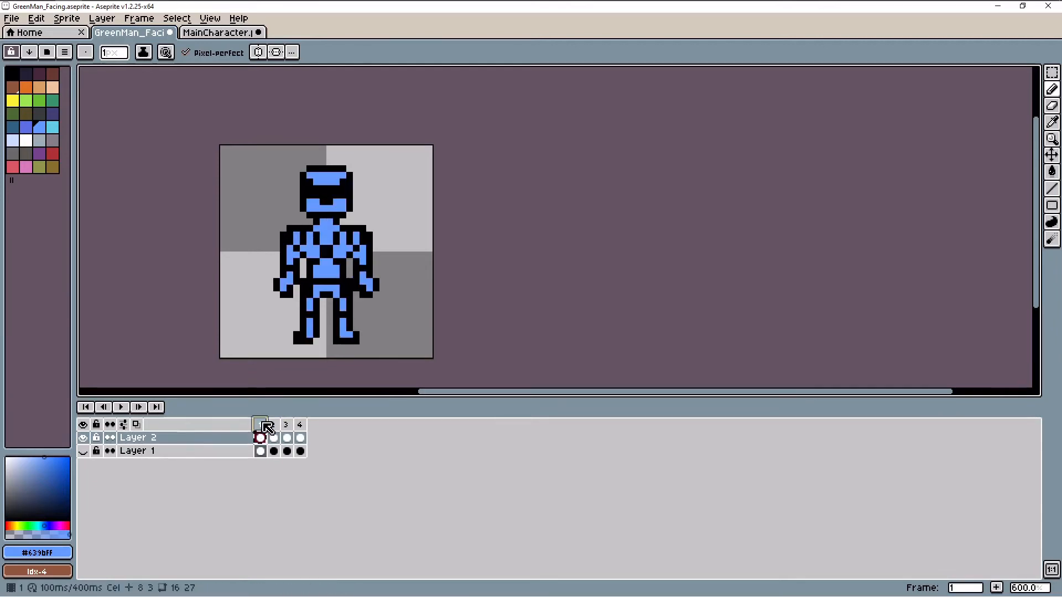
left_click(274, 424)
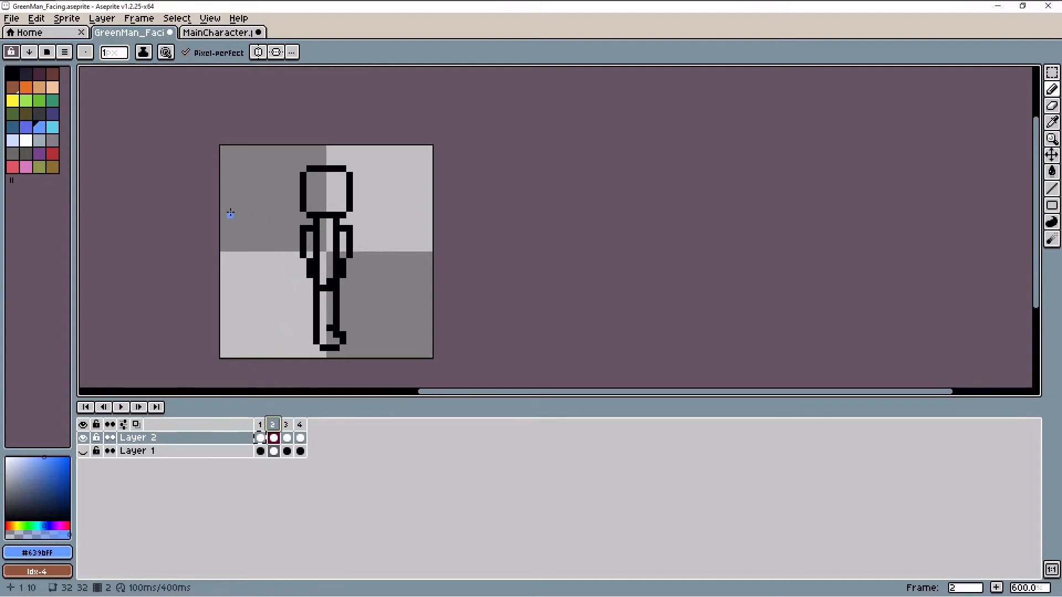
left_click(12, 72)
scroll(287, 194, "up", 3)
mouse_move(354, 173)
left_mouse_down()
mouse_move(380, 208)
mouse_move(392, 191)
left_mouse_up()
left_click(366, 169)
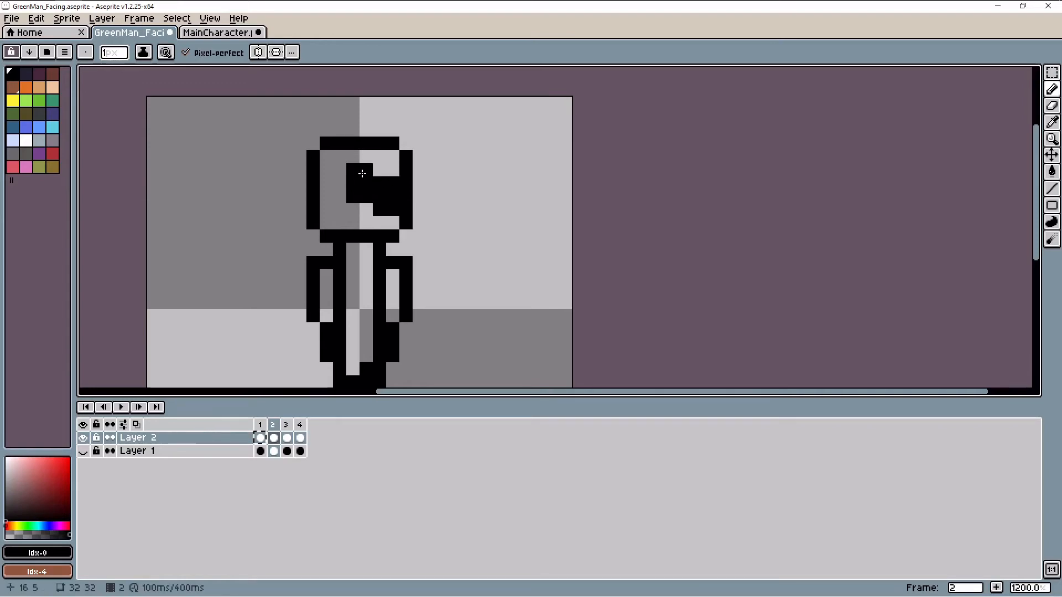
left_click(260, 424)
left_click(278, 425)
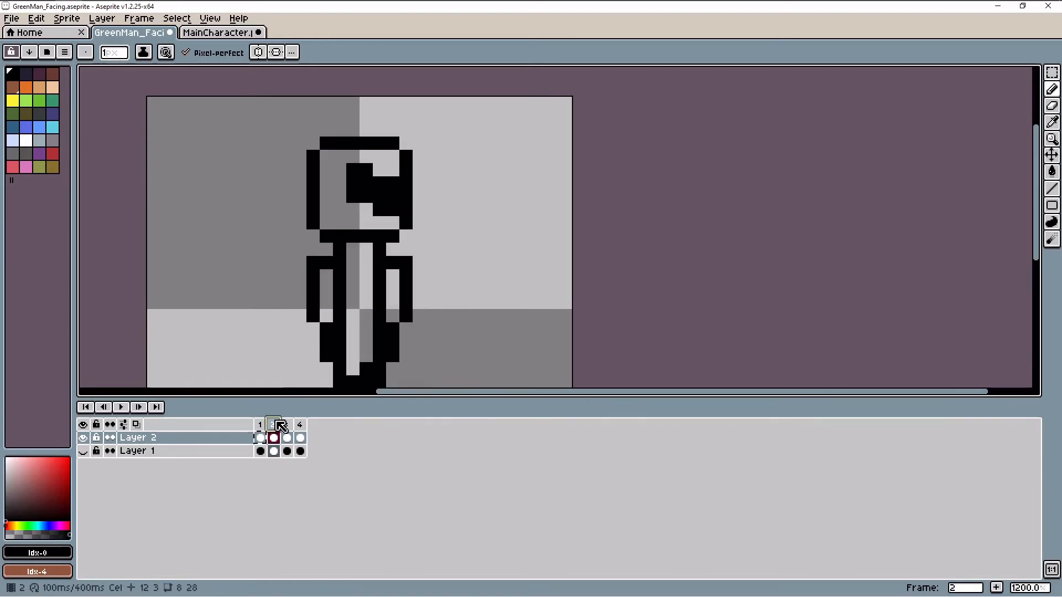
Fill the head, torso, arms and leg of frame 2's side view with the blue used on frame 1
scroll(387, 221, "down", 1)
scroll(403, 213, "up", 1)
scroll(358, 289, "down", 1)
scroll(358, 289, "up", 1)
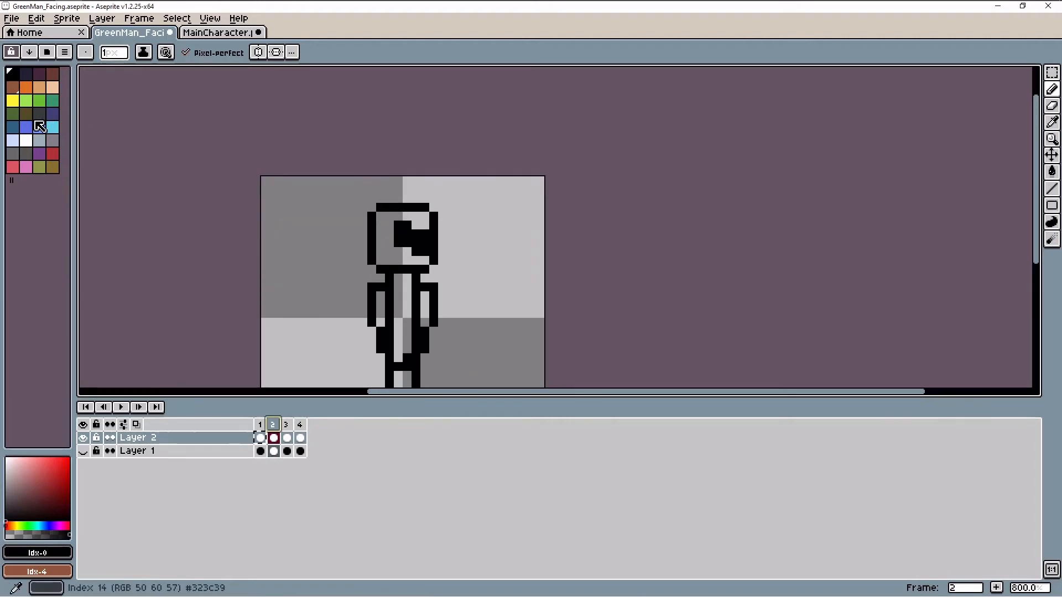
left_click(39, 126)
key("g")
left_click(380, 236)
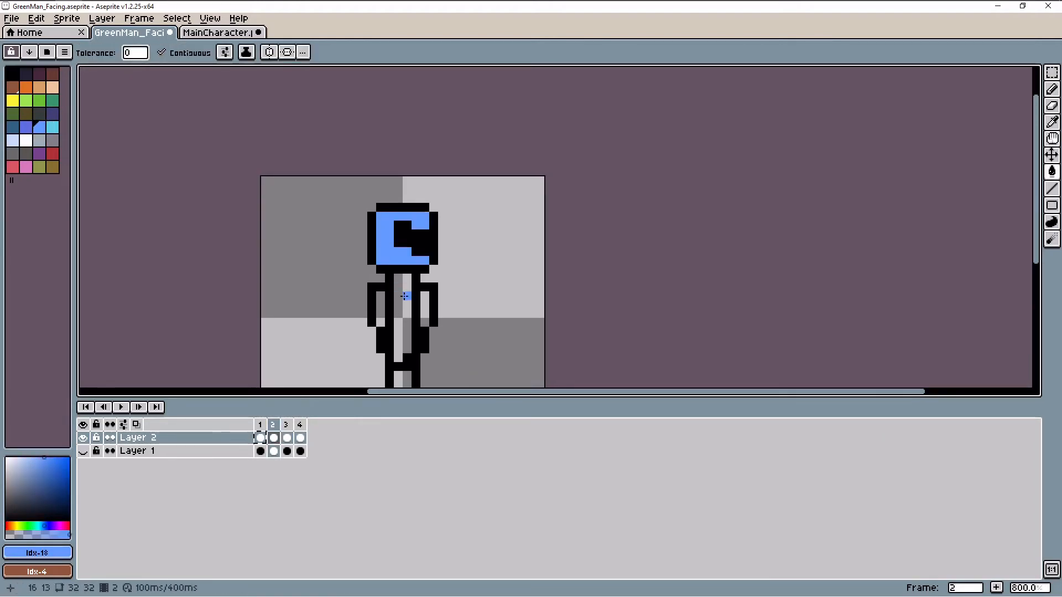
left_click(395, 303)
left_click(426, 311)
scroll(424, 311, "down", 2)
left_click(410, 366)
left_click_drag(1034, 248, 1039, 289)
scroll(538, 264, "up", 2)
Sample black from frame 1 and draw the chest detail and a line across the lower torso on frame 2
left_click(260, 424)
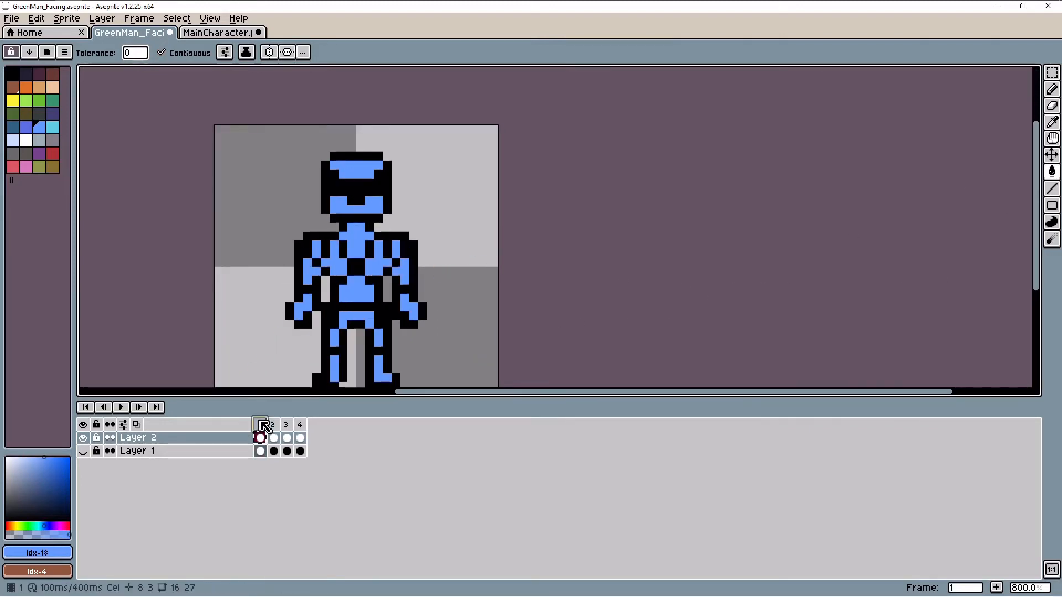
key("i")
left_click(308, 280)
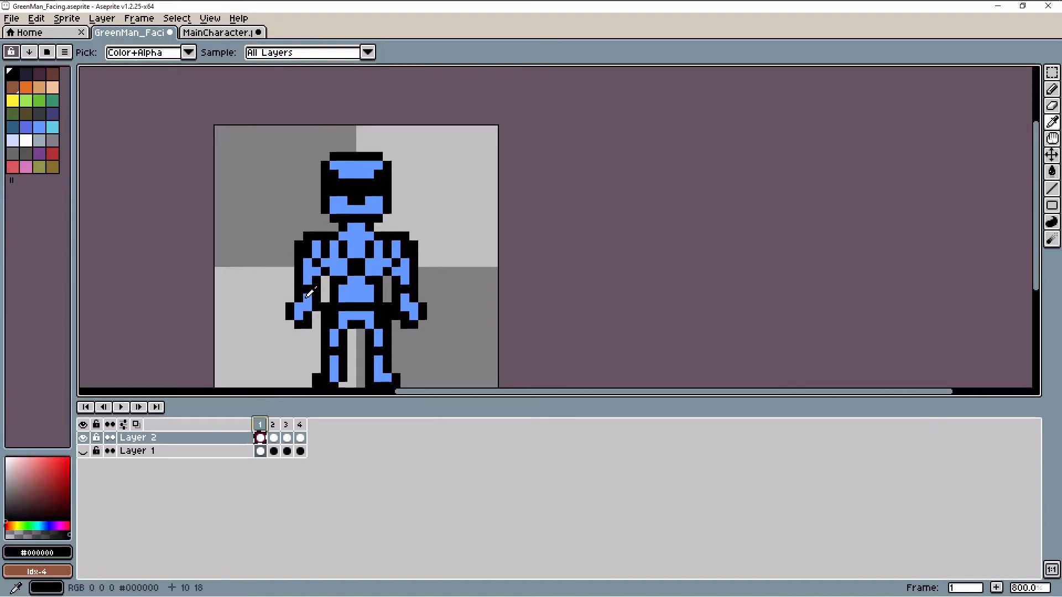
left_click(273, 424)
key("b")
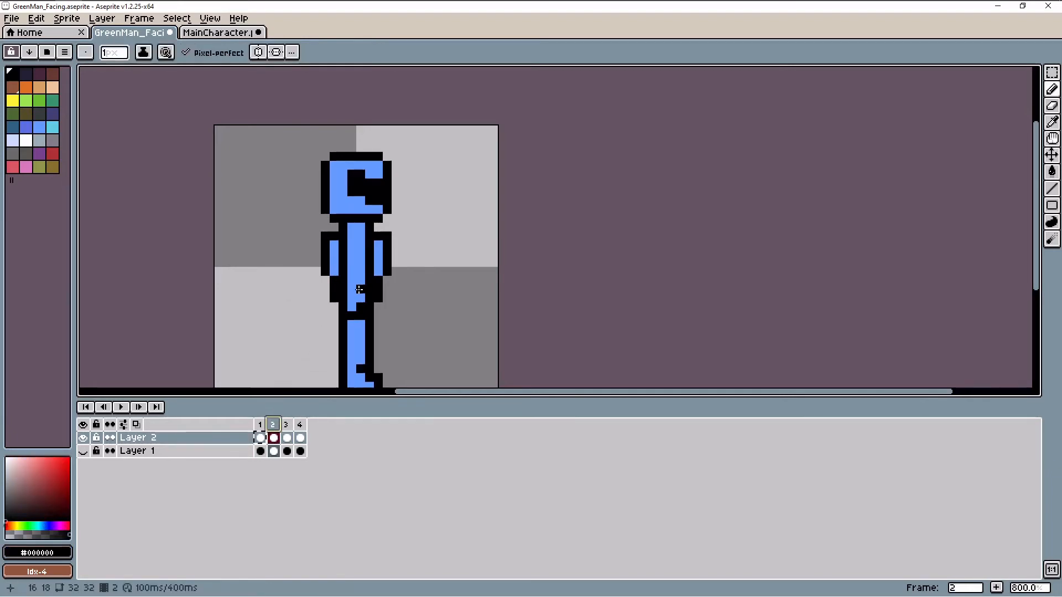
left_click(260, 425)
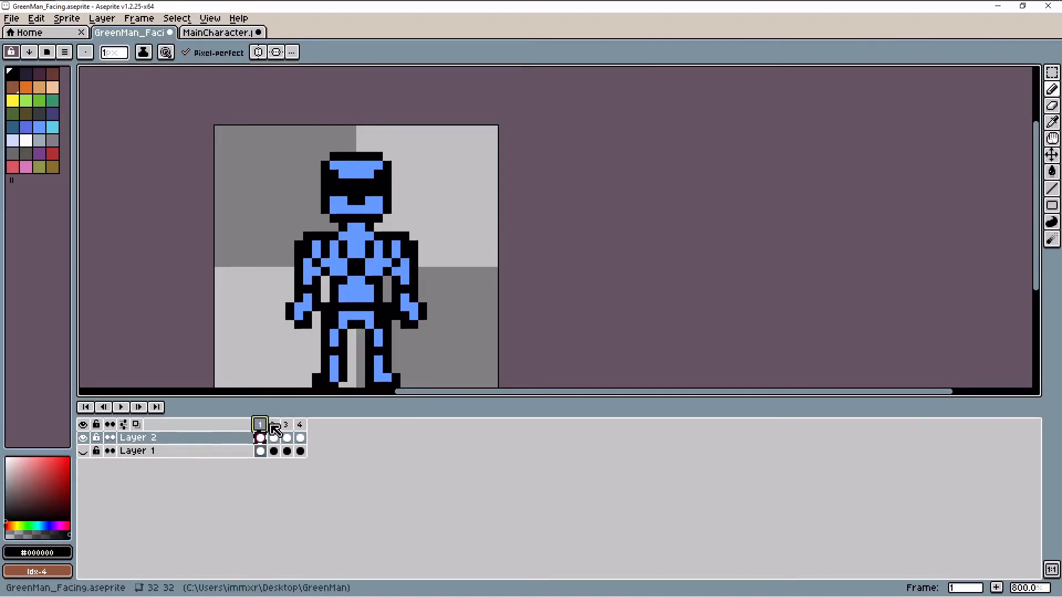
left_click(273, 425)
left_click(361, 227)
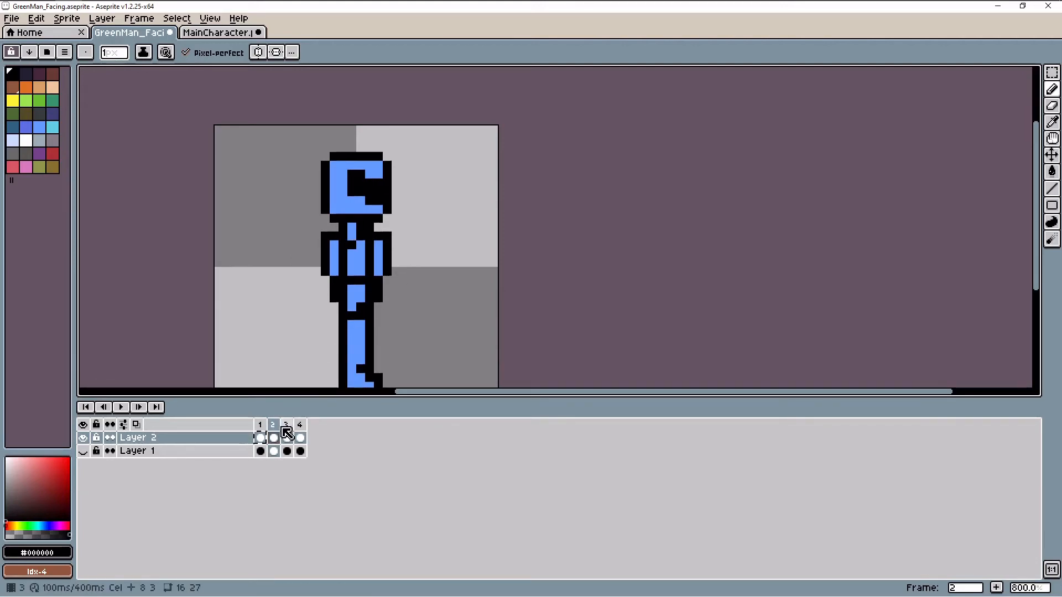
Add a black muscle line across each of frame 2's arms
scroll(376, 254, "up", 2)
left_click(368, 270)
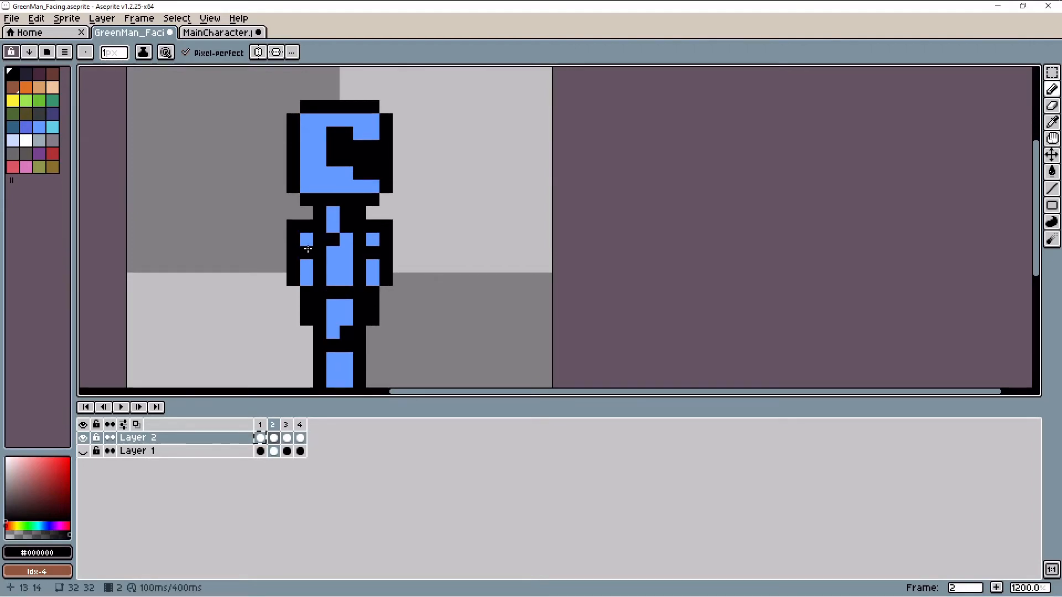
scroll(409, 322, "down", 3)
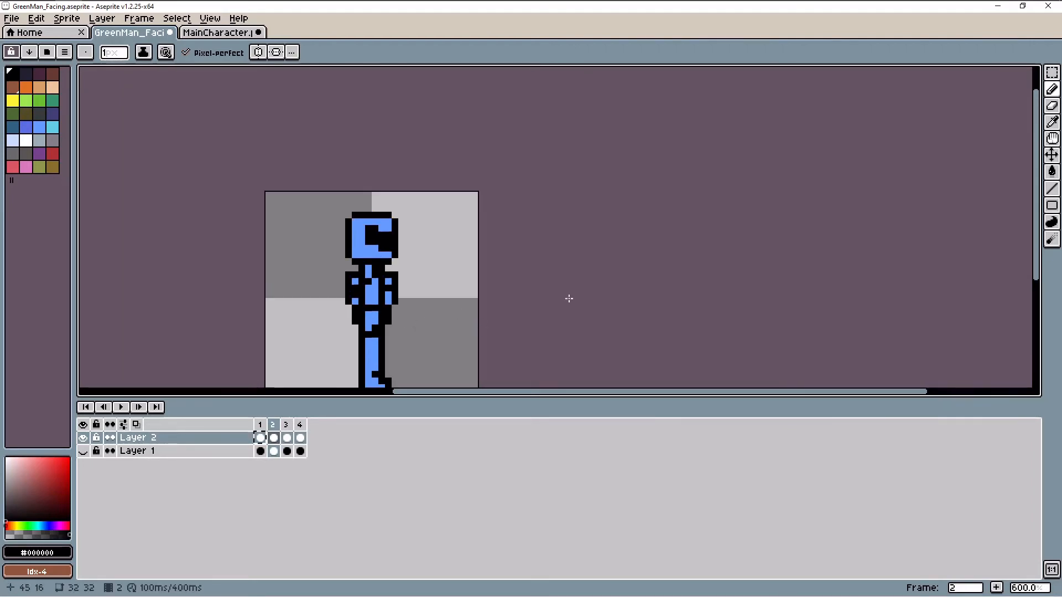
Draw a black knee line across frame 2's leg, following the leg detail in frame 1
left_click(265, 425)
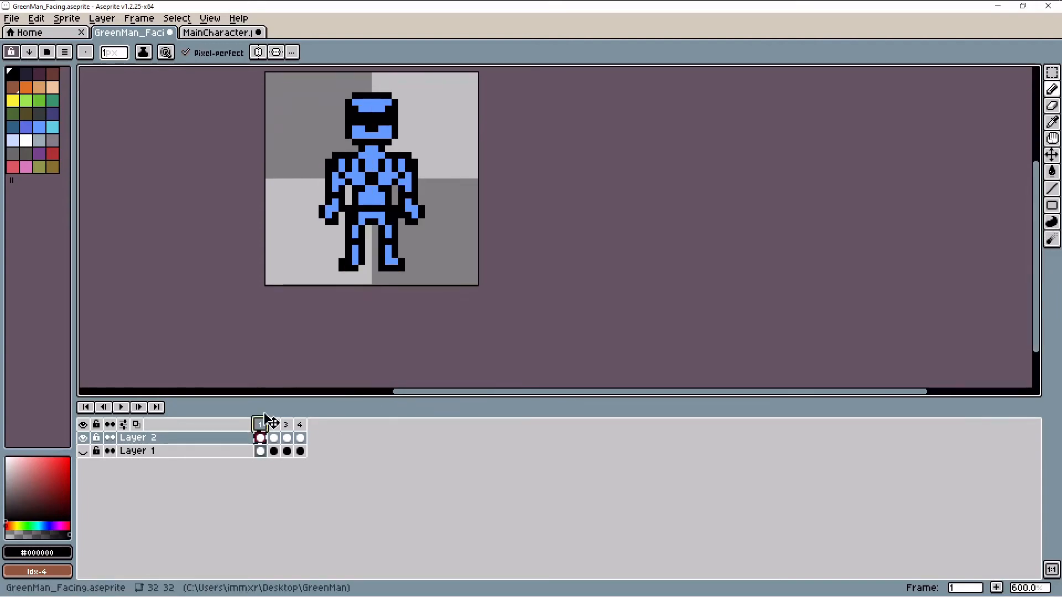
left_click(273, 425)
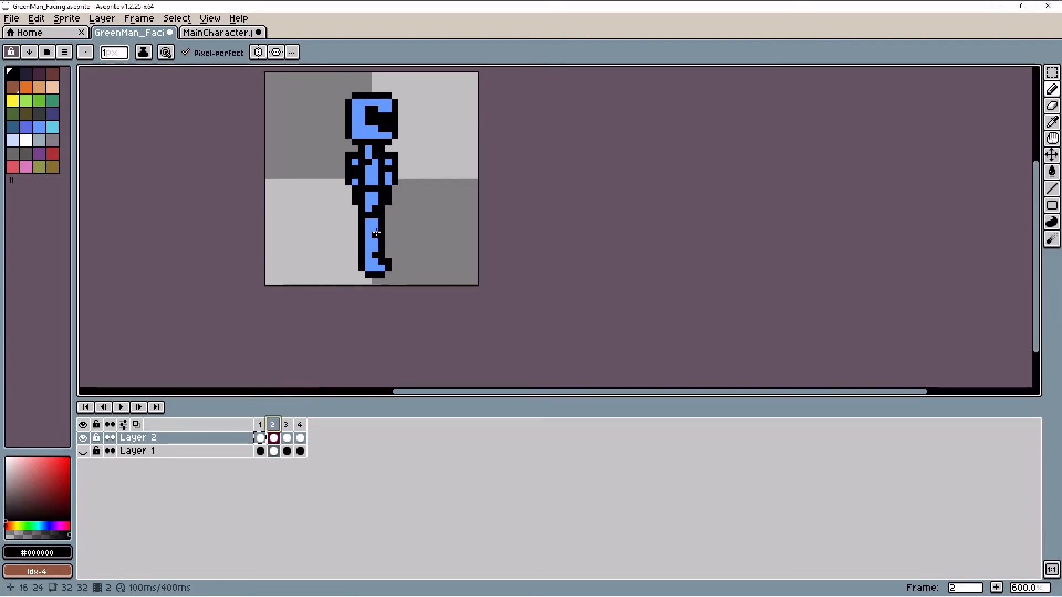
left_click(377, 233)
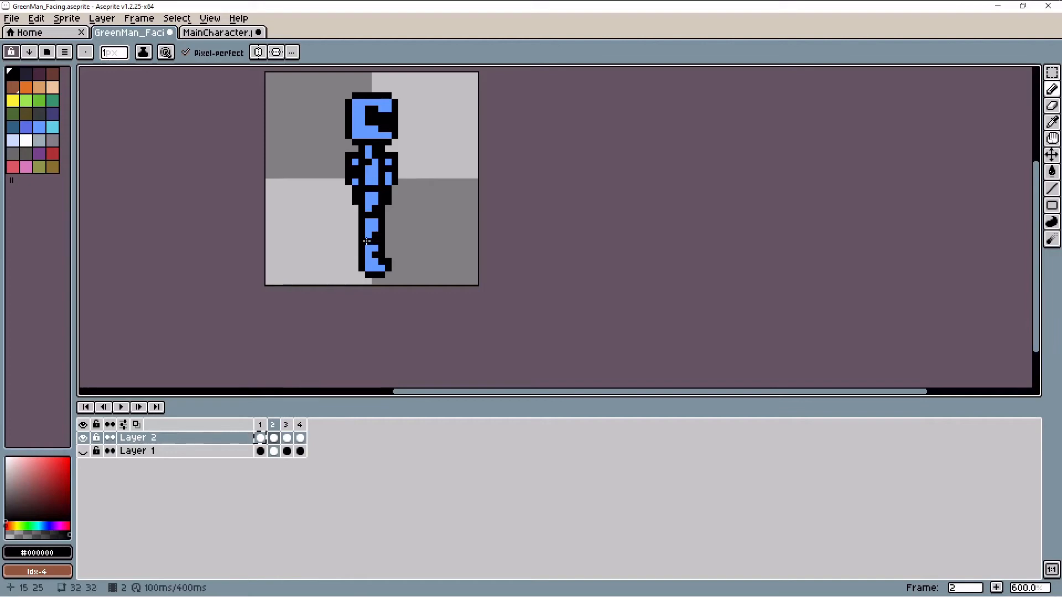
Copy frame 2's finished side view onto frame 4 of Layer 2 and flip it horizontally
scroll(391, 237, "down", 2)
key("ctrl+a")
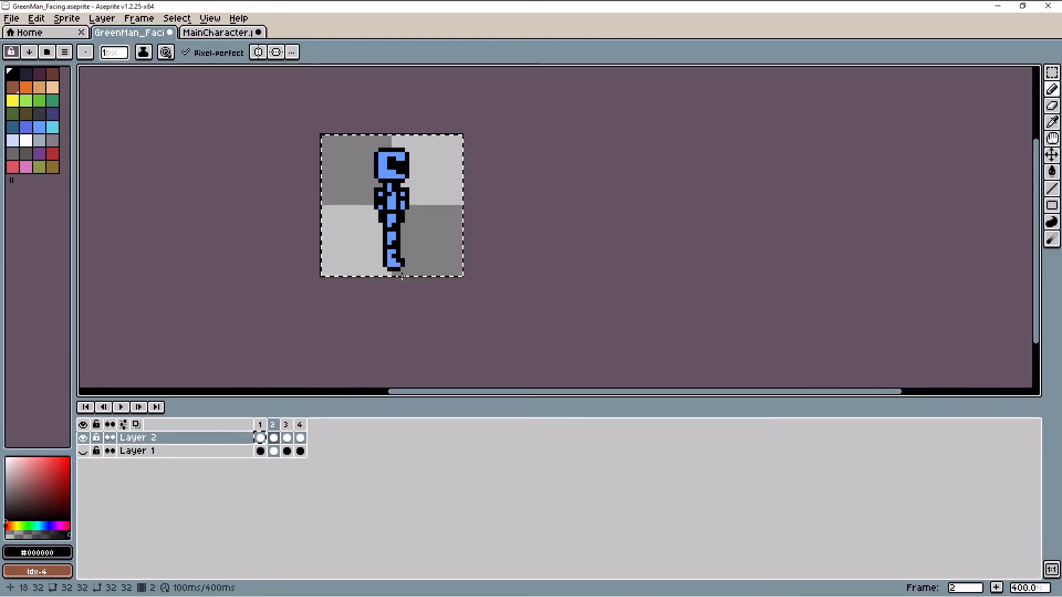
left_click(286, 437)
left_click(300, 437)
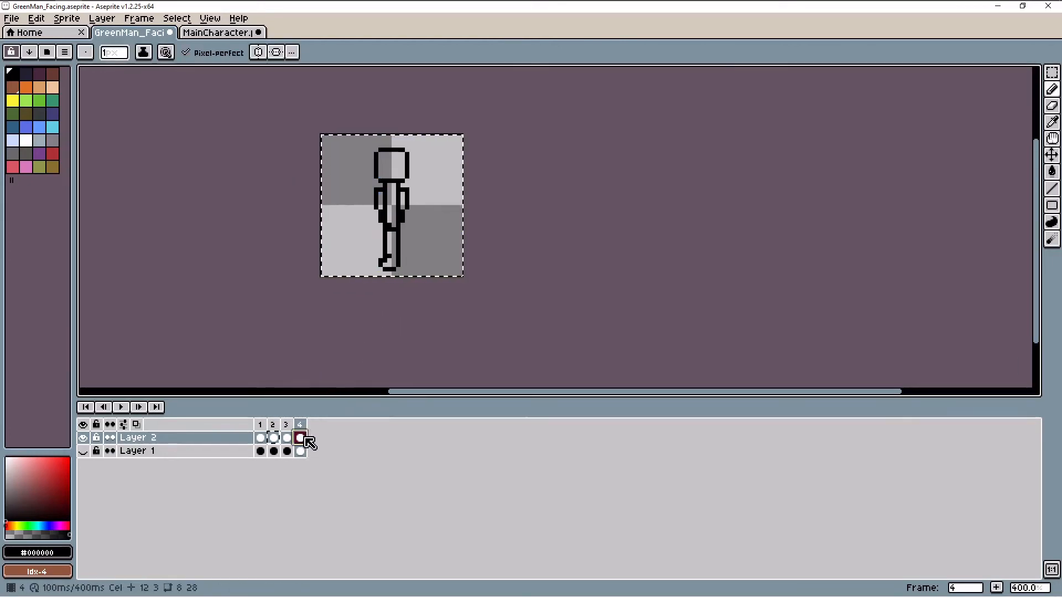
key("ctrl+v")
key("shift+h")
left_click(583, 221)
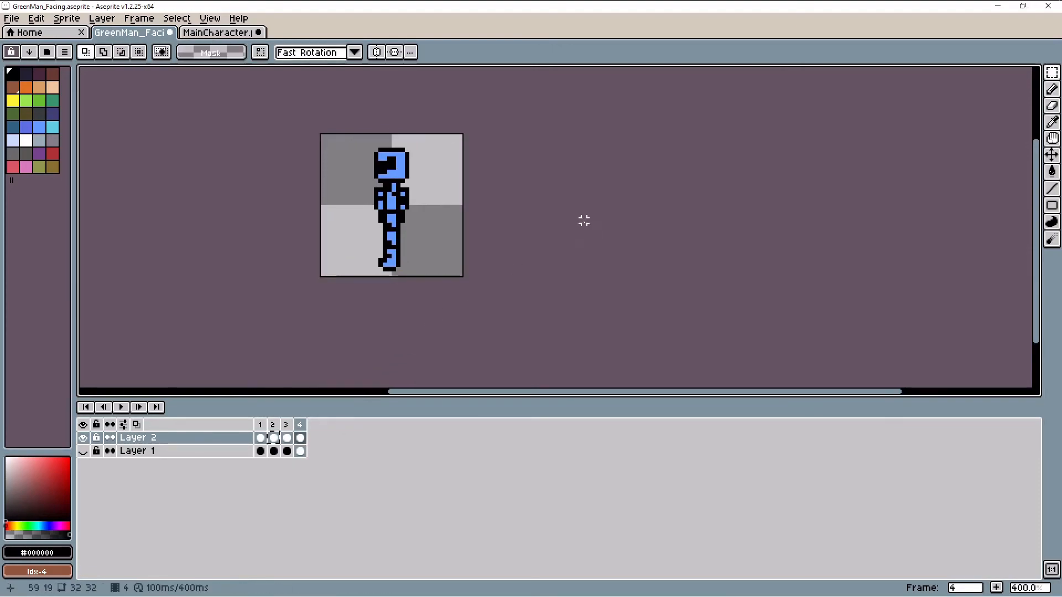
Examine all four frames in turn to compare the front, side and back views
scroll(543, 256, "down", 1)
left_click(261, 425)
left_click(272, 426)
left_click(286, 426)
left_click(300, 425)
left_click(273, 426)
left_click(260, 425)
scroll(281, 226, "up", 2)
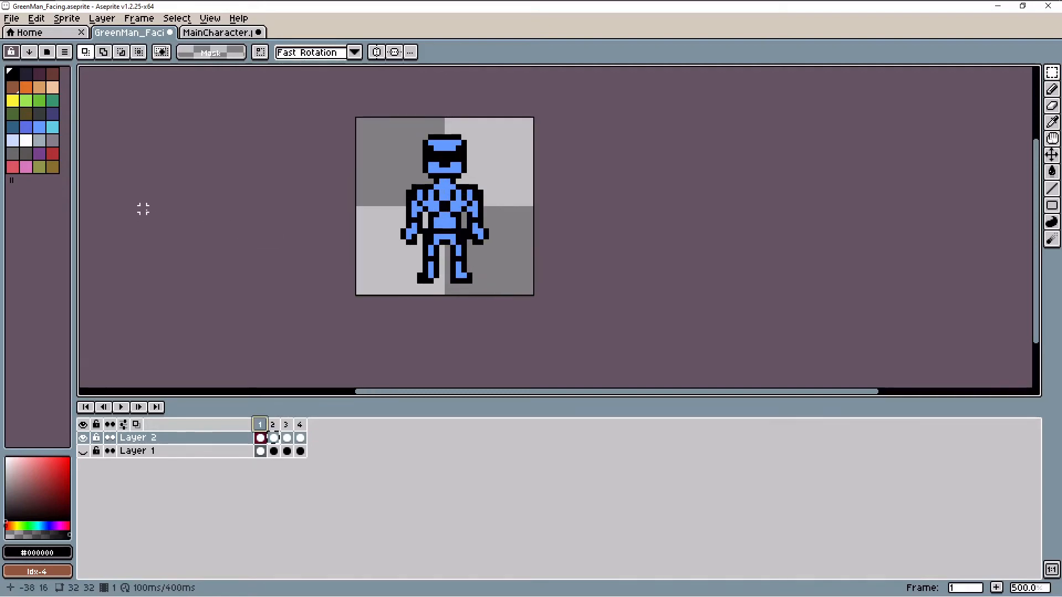
Paint light cyan (Idx-19) highlights on the forehead and lower face along the viewer's right side of frame 1's head
left_click(51, 129)
scroll(405, 148, "up", 7)
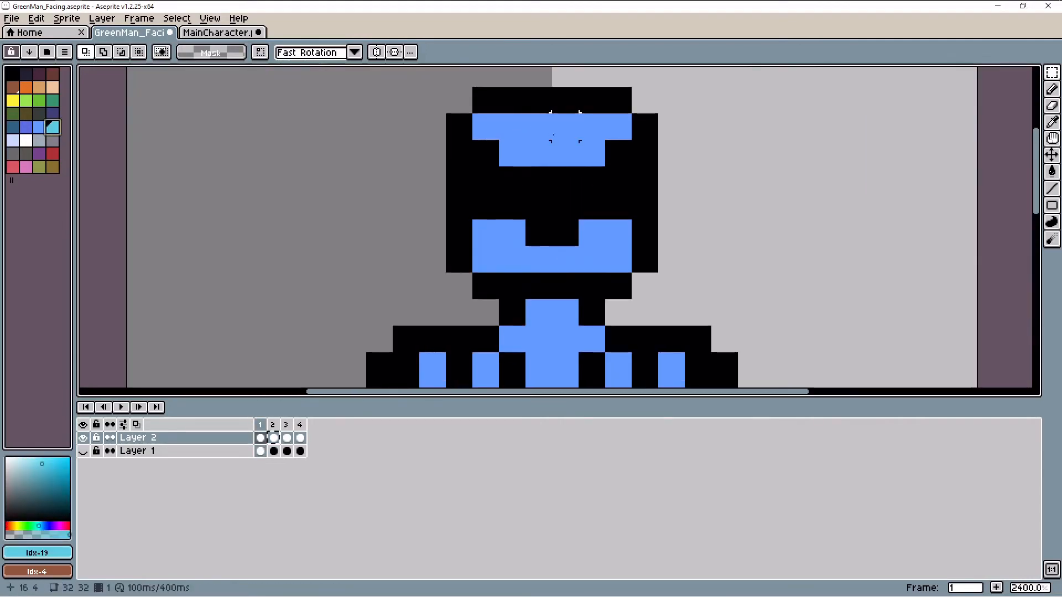
key("b")
mouse_move(591, 126)
left_mouse_down()
mouse_move(591, 155)
mouse_move(578, 161)
left_mouse_up()
mouse_move(582, 256)
left_mouse_down()
mouse_move(604, 238)
mouse_move(617, 257)
left_mouse_up()
left_click(618, 127)
scroll(616, 264, "down", 5)
Highlight the chest and arm on the viewer's right side of frame 1 with the same light cyan
left_click_drag(617, 298, 609, 324)
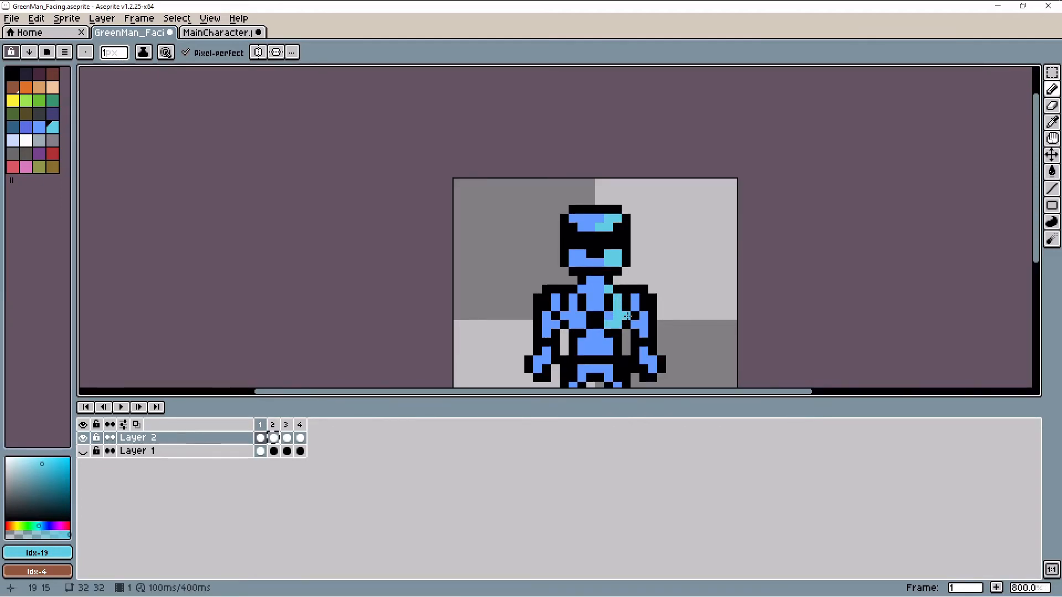
key("g")
left_click(634, 307)
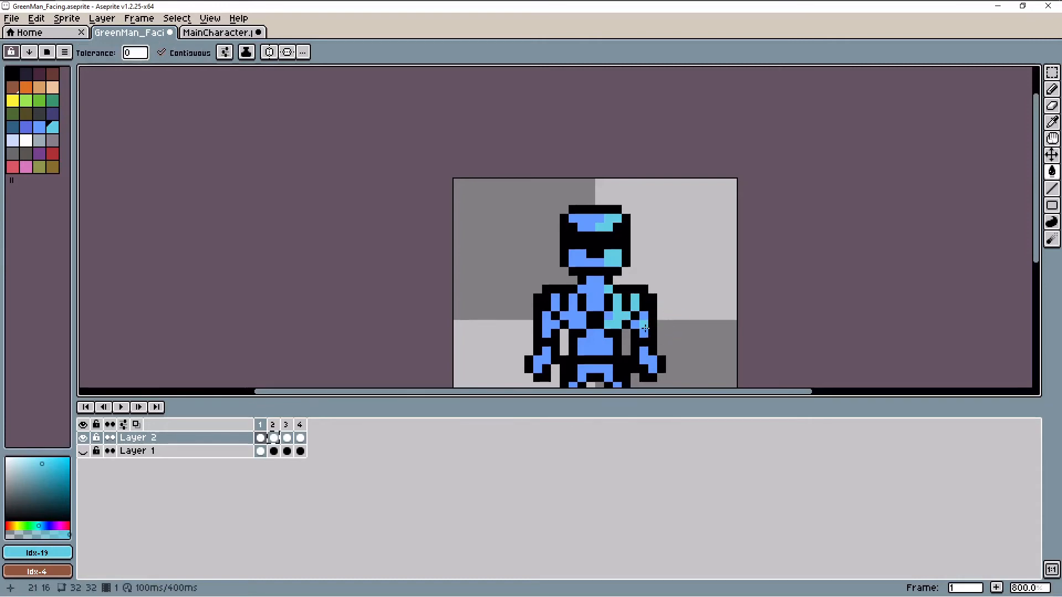
Fill both sections of the leg on the viewer's right side of frame 1 with light cyan
scroll(645, 328, "down", 2)
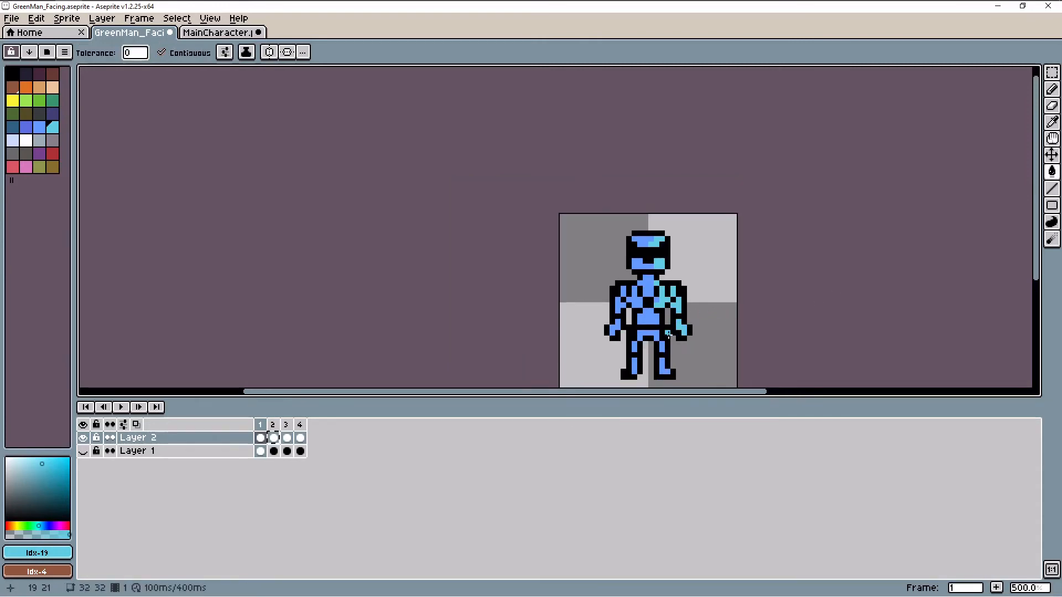
scroll(679, 326, "up", 4)
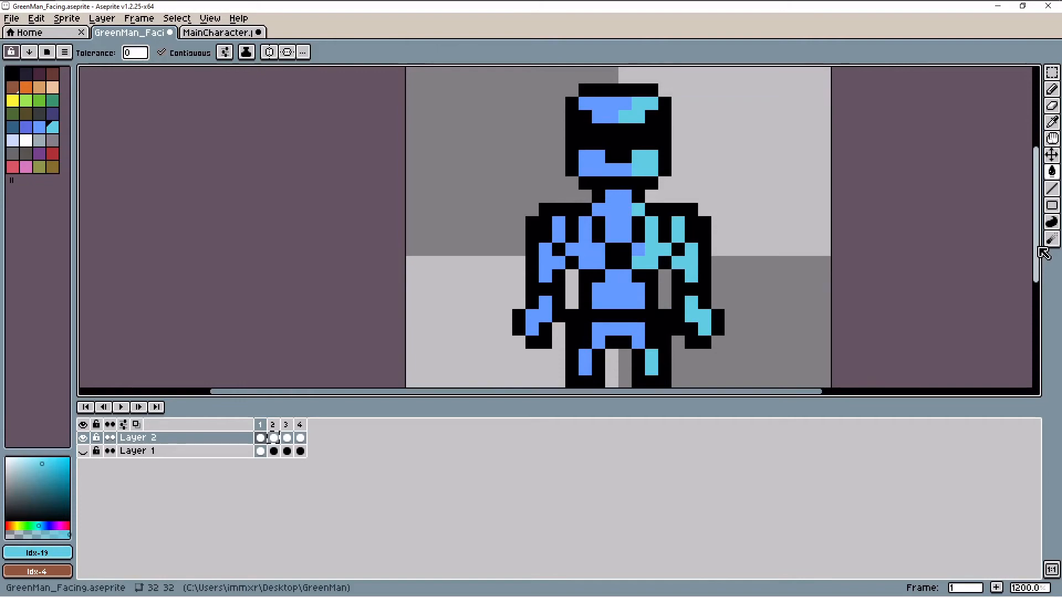
left_click_drag(1035, 216, 1036, 258)
left_click(648, 323)
Fill both sections of the leg on the viewer's left side of frame 1 with the darker blue Idx-17
left_click(26, 127)
left_click(588, 326)
left_click(588, 326)
left_click(585, 266)
Shade the chest and arm on the viewer's left side of frame 1 with the darker blue
key("b")
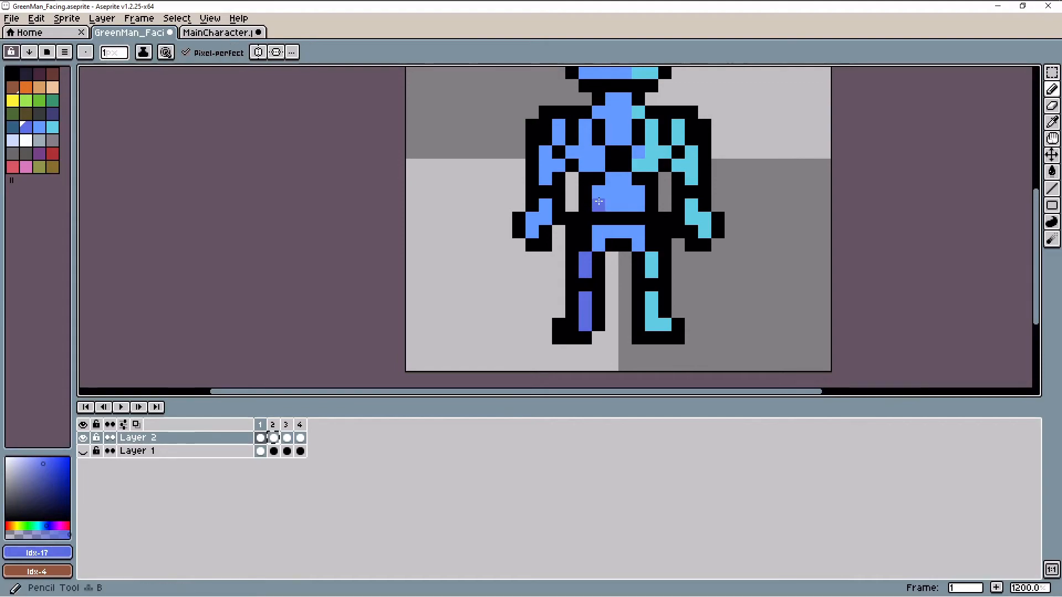
mouse_move(594, 167)
left_mouse_down()
mouse_move(573, 152)
mouse_move(585, 128)
mouse_move(564, 144)
left_mouse_up()
scroll(585, 127, "down", 2)
key("g")
left_click(563, 145)
left_click(557, 189)
scroll(587, 171, "down", 1)
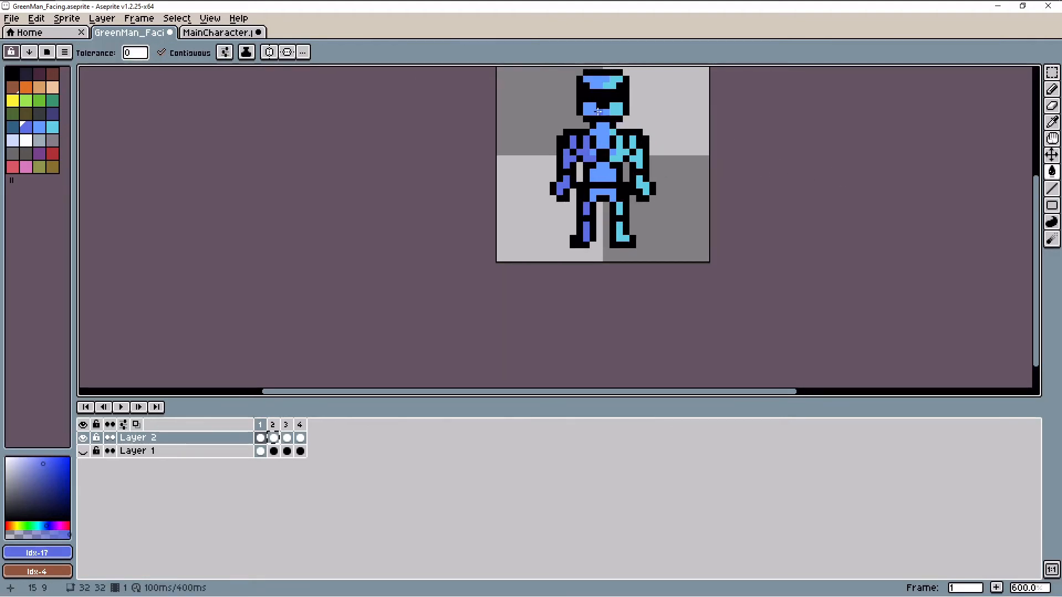
Shade the forehead and lower face on the viewer's left side of frame 1's head with the darker blue
key("b")
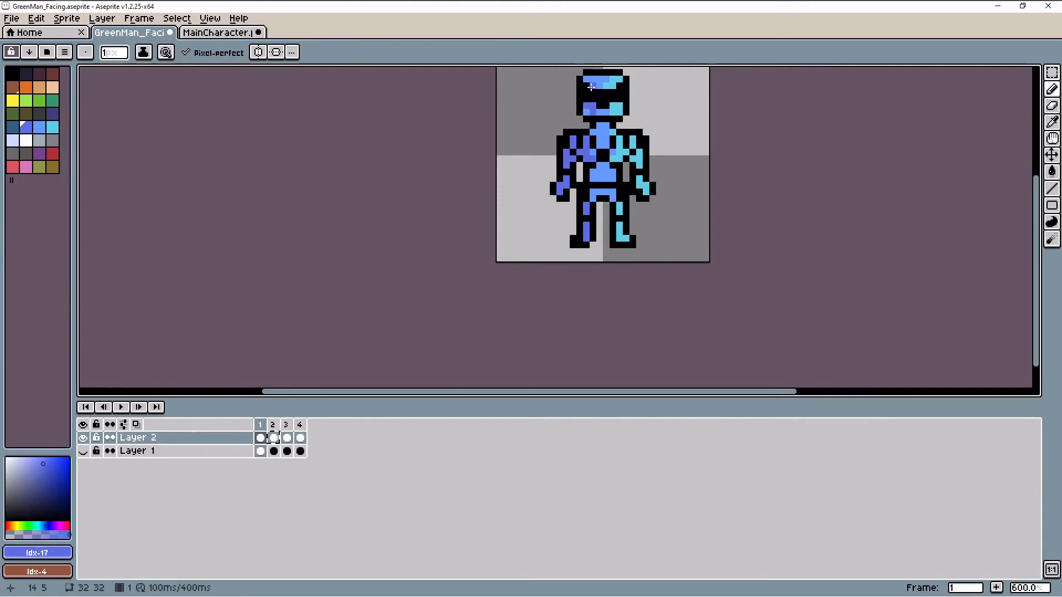
scroll(650, 143, "down", 2)
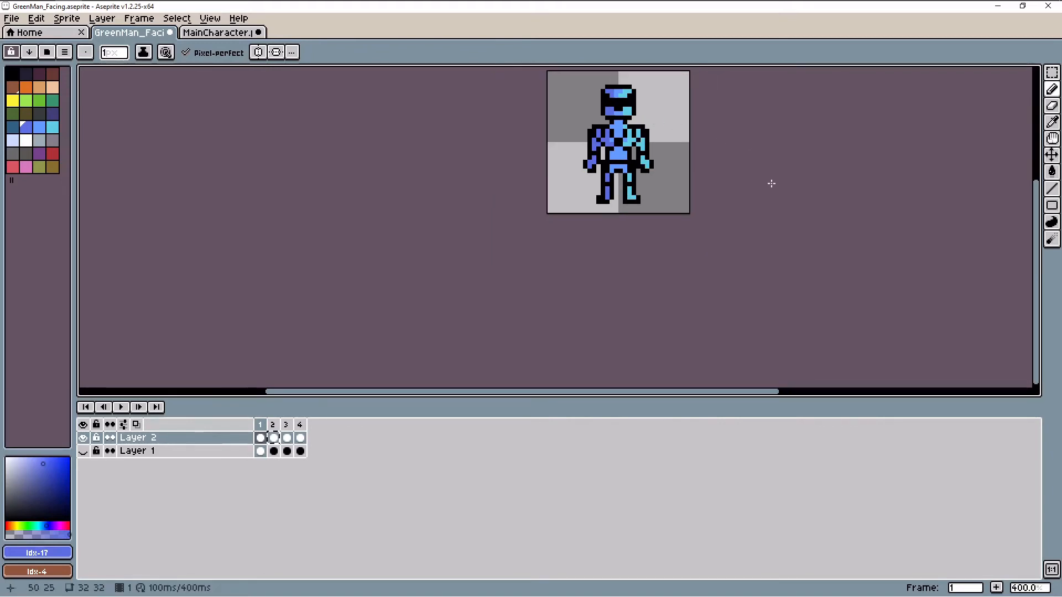
scroll(706, 189, "up", 3)
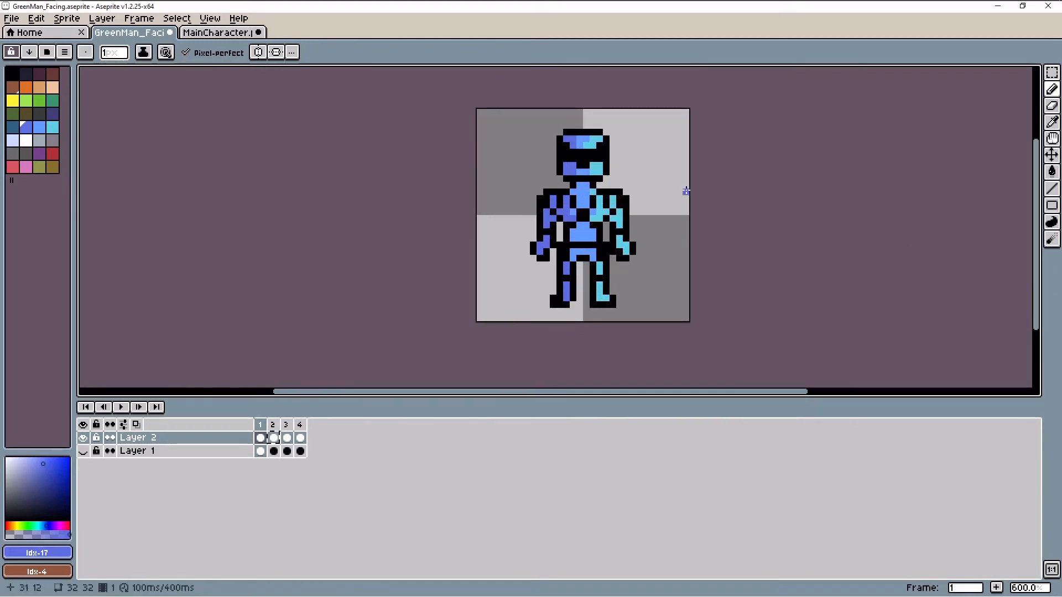
Compare frame 2's side view with frame 1's shading and the MainCharacter sprite
left_click(273, 436)
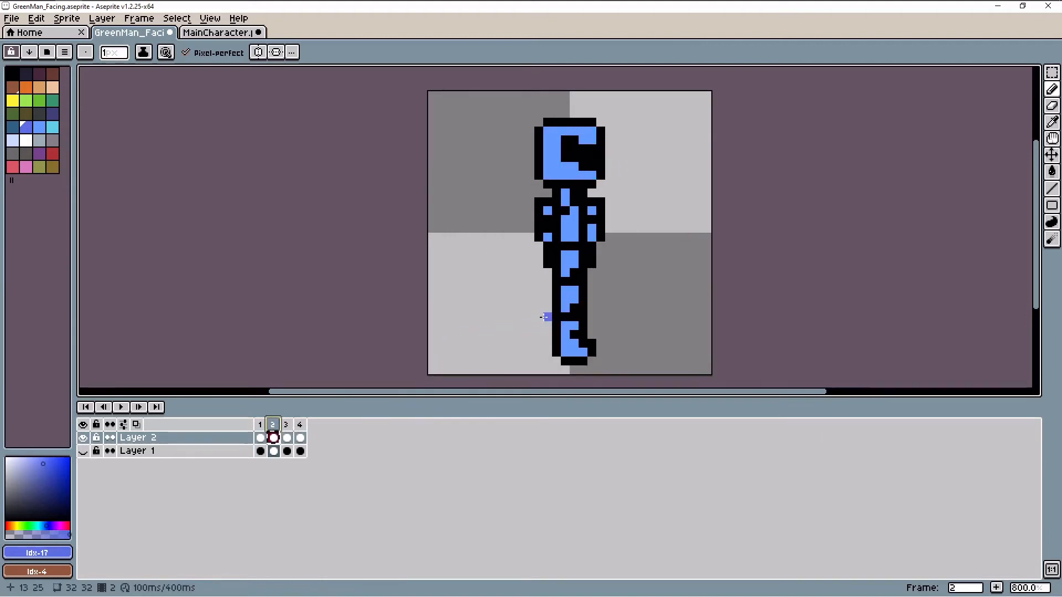
scroll(609, 209, "up", 3)
scroll(610, 210, "down", 3)
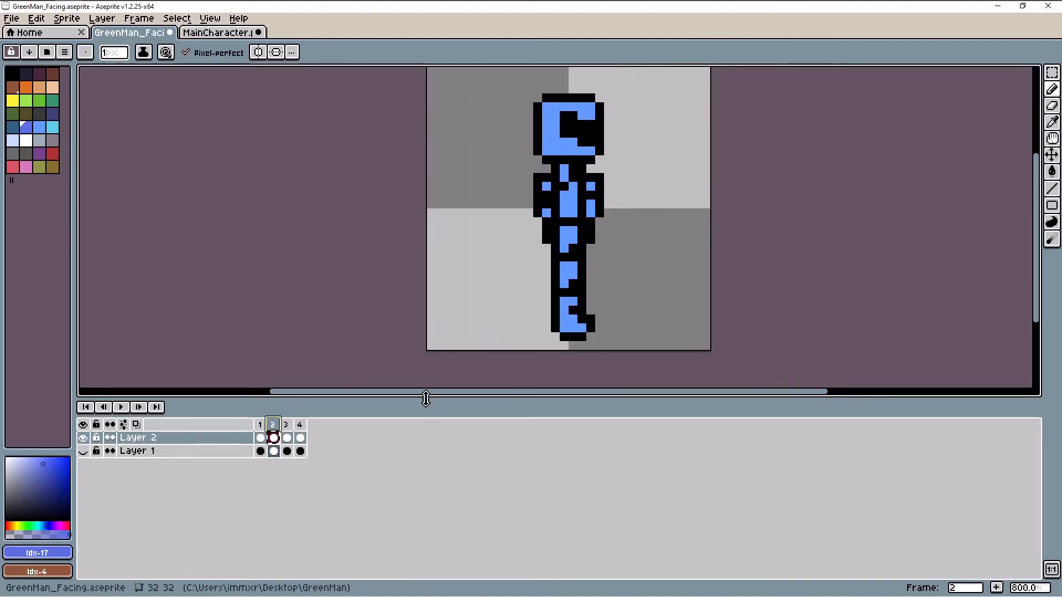
left_click(260, 424)
left_click(273, 429)
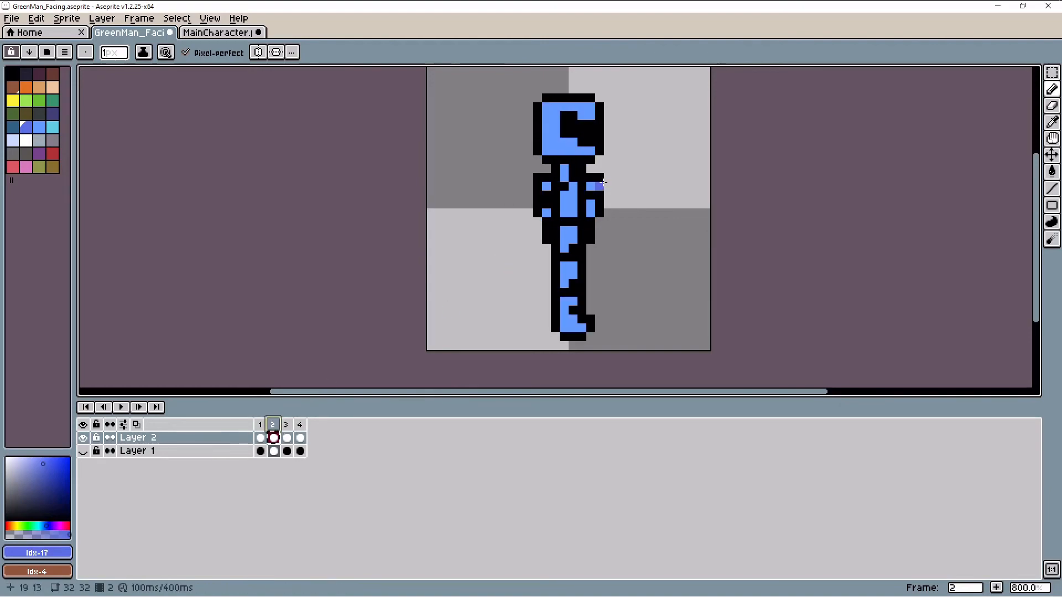
key("ctrl+Tab")
key("ctrl+Tab")
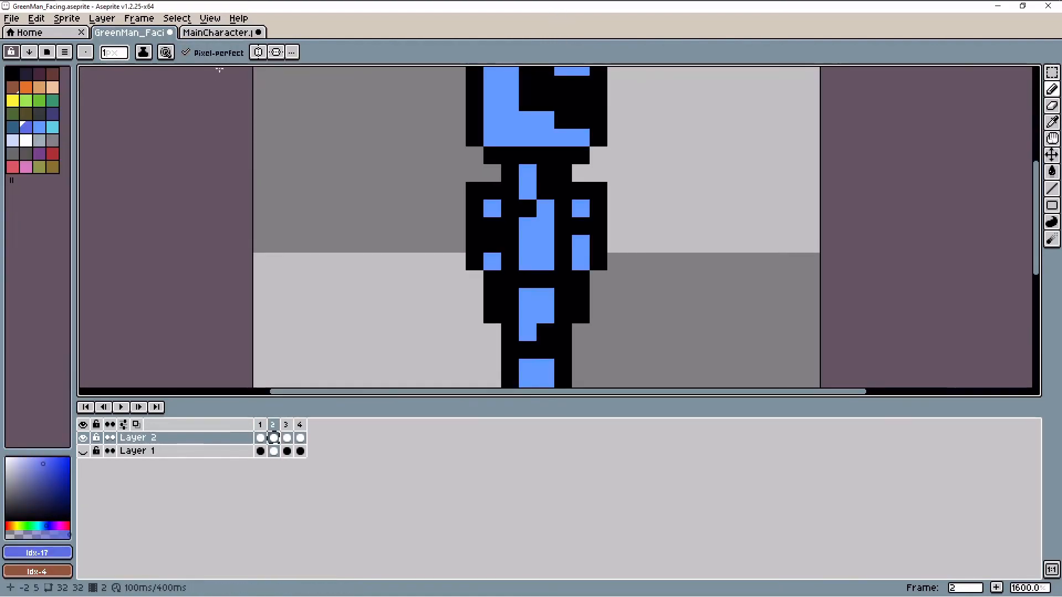
scroll(596, 171, "down", 3)
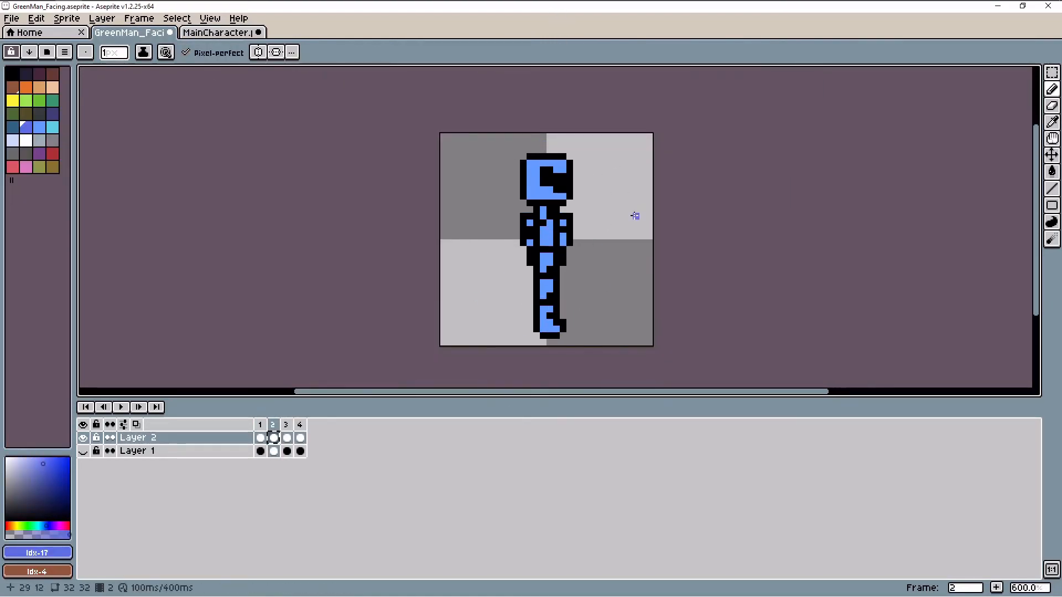
key("g")
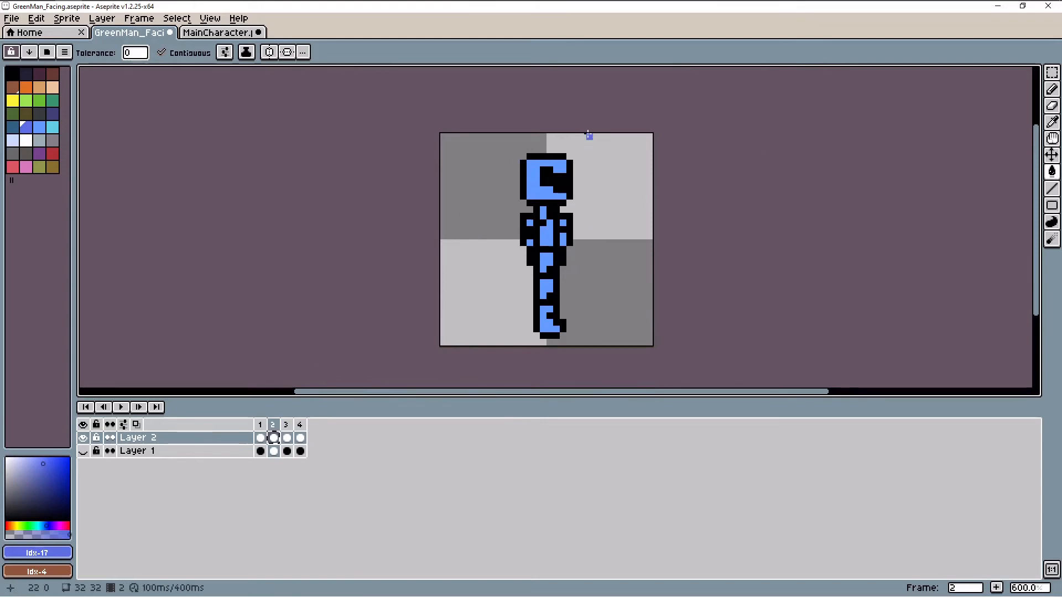
left_click(530, 188)
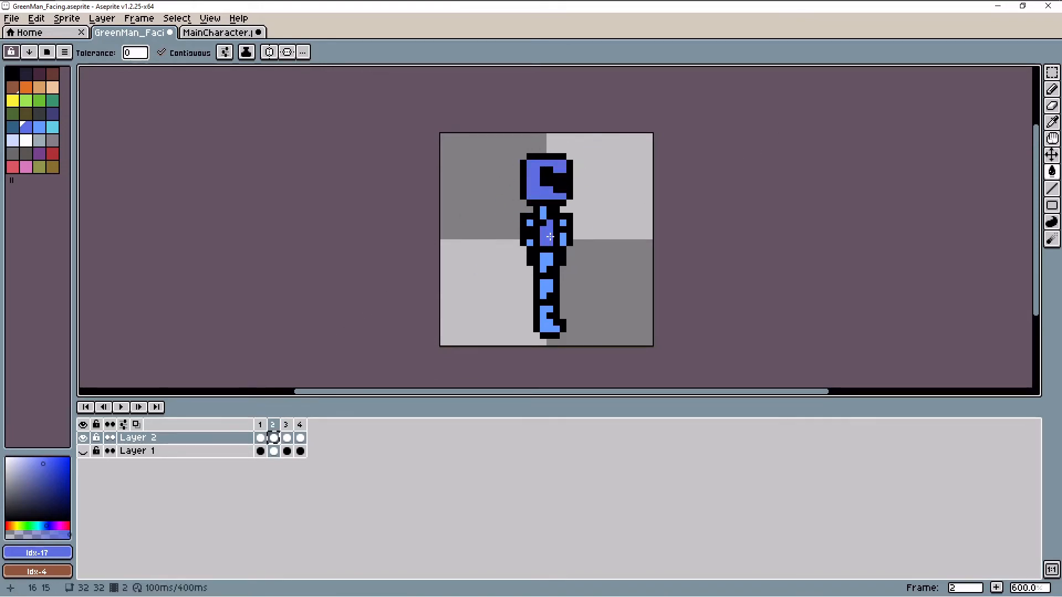
left_click(544, 289)
left_click(542, 316)
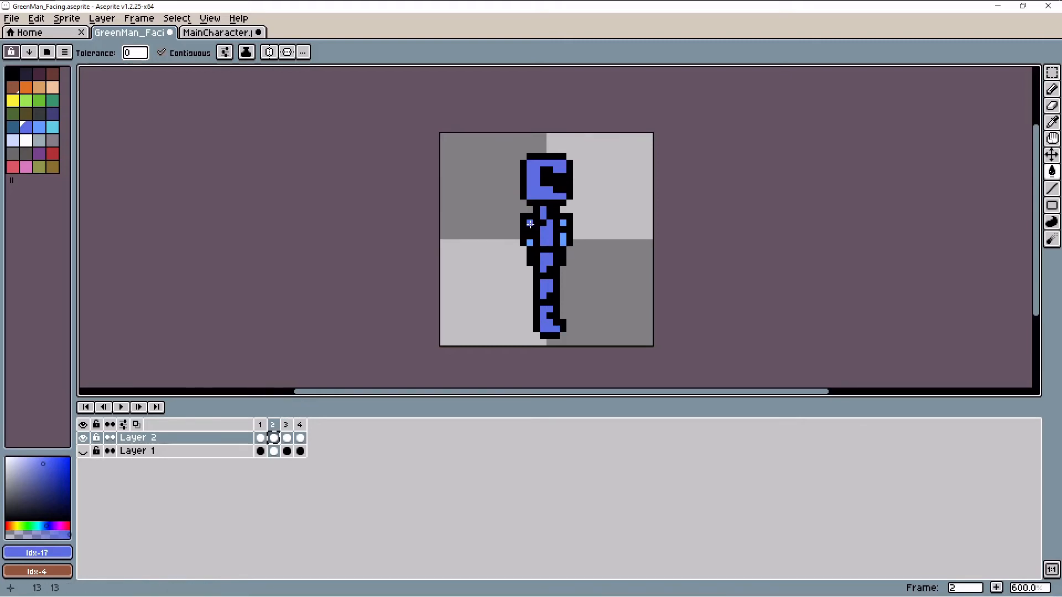
key("ctrl+z")
key("ctrl+z")
key("ctrl+z")
key("ctrl+z")
key("ctrl+z")
key("ctrl+z")
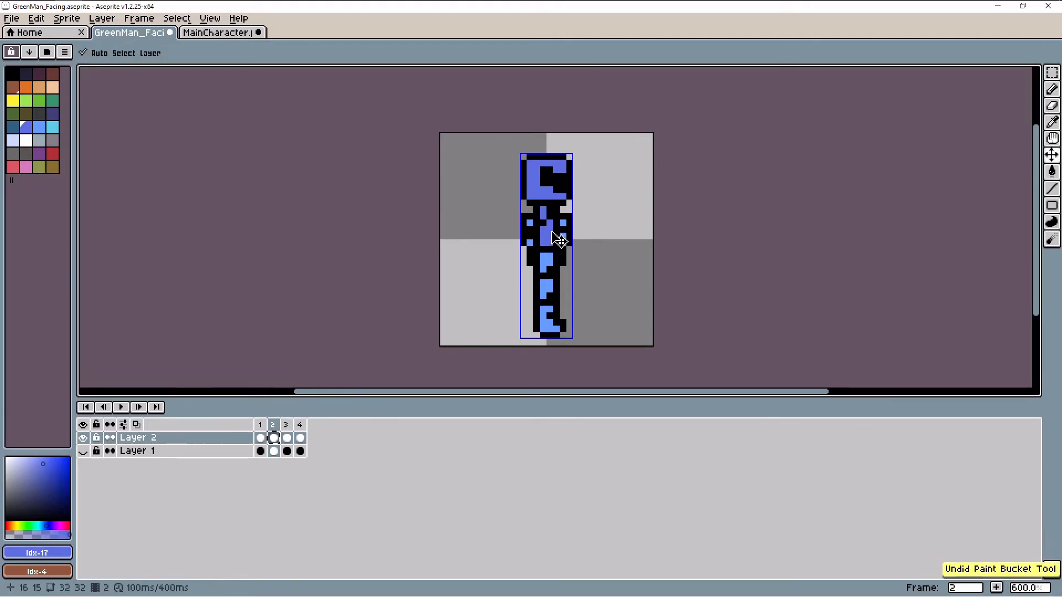
Shade the back half of frame 2's head and the two arm spots on its back side with the darker blue Idx-17
key("b")
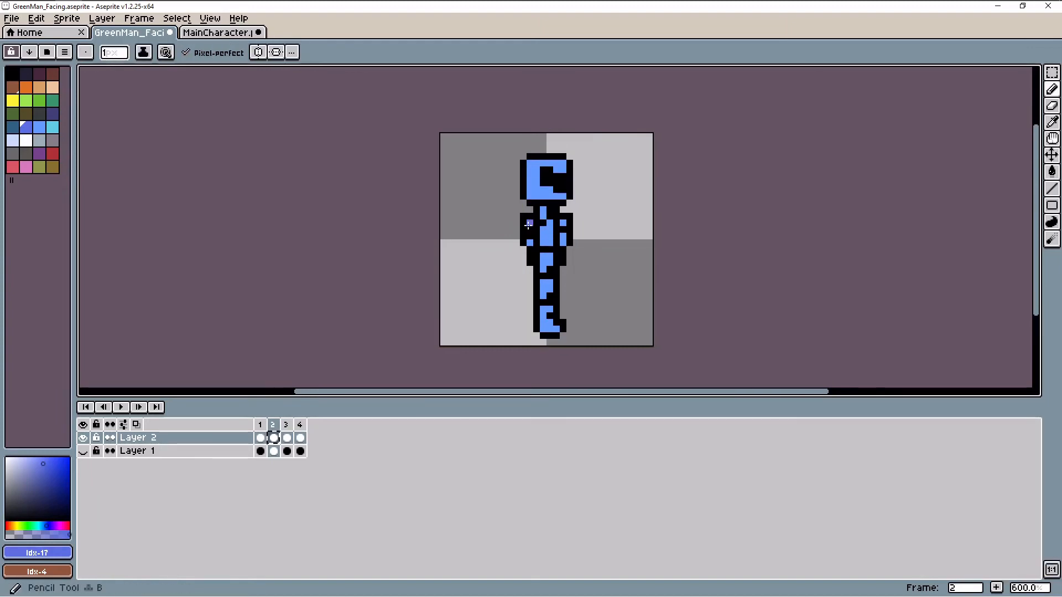
scroll(551, 164, "up", 3)
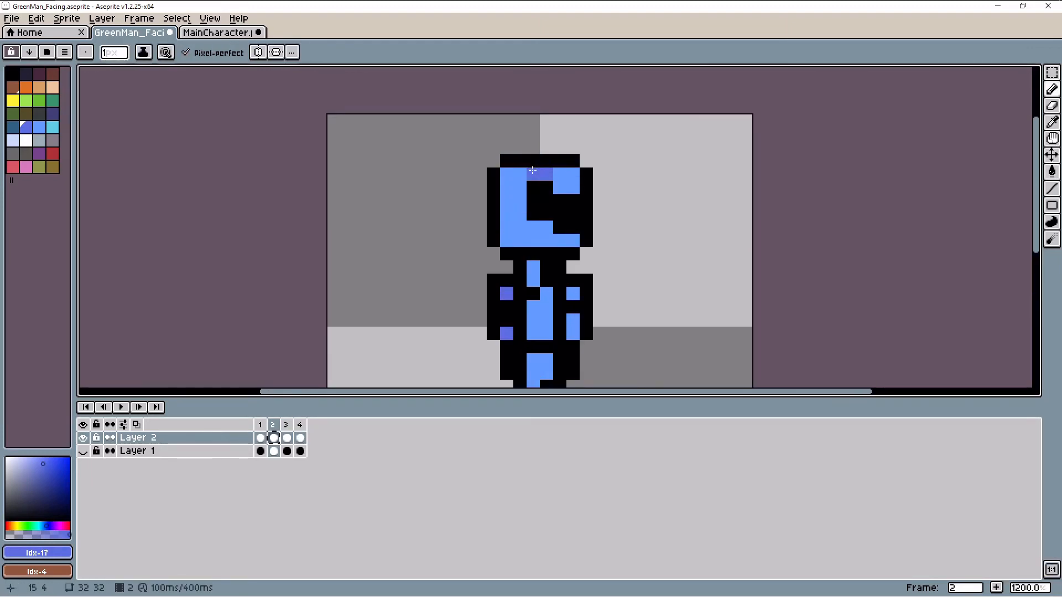
key("g")
left_click(527, 240)
scroll(526, 241, "down", 1)
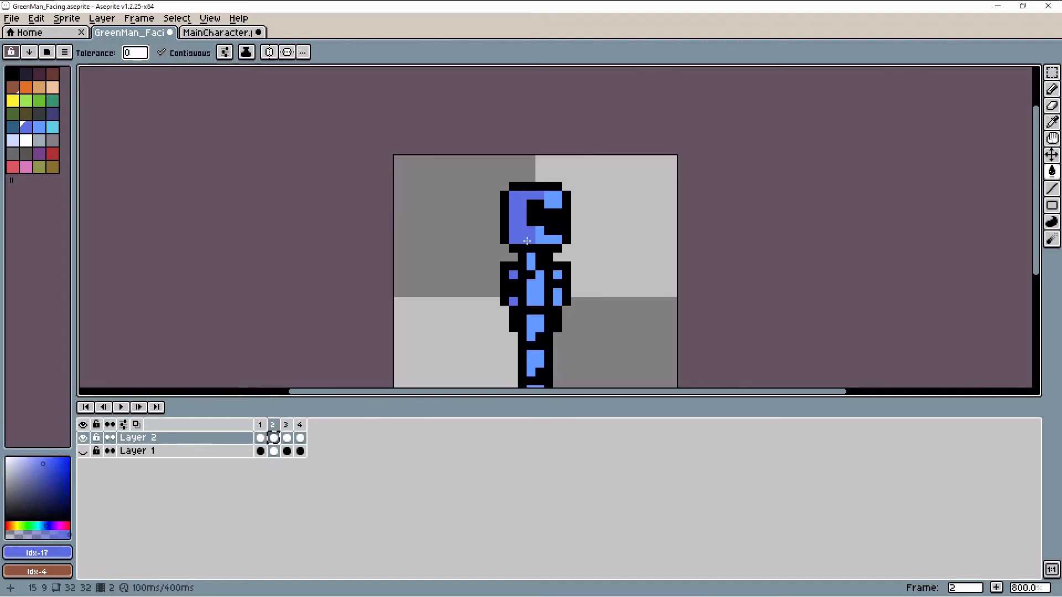
Shade the neck and the back edge of frame 2's torso, leg and foot with the darker blue
scroll(526, 240, "down", 1)
key("b")
left_click_drag(530, 253, 530, 260)
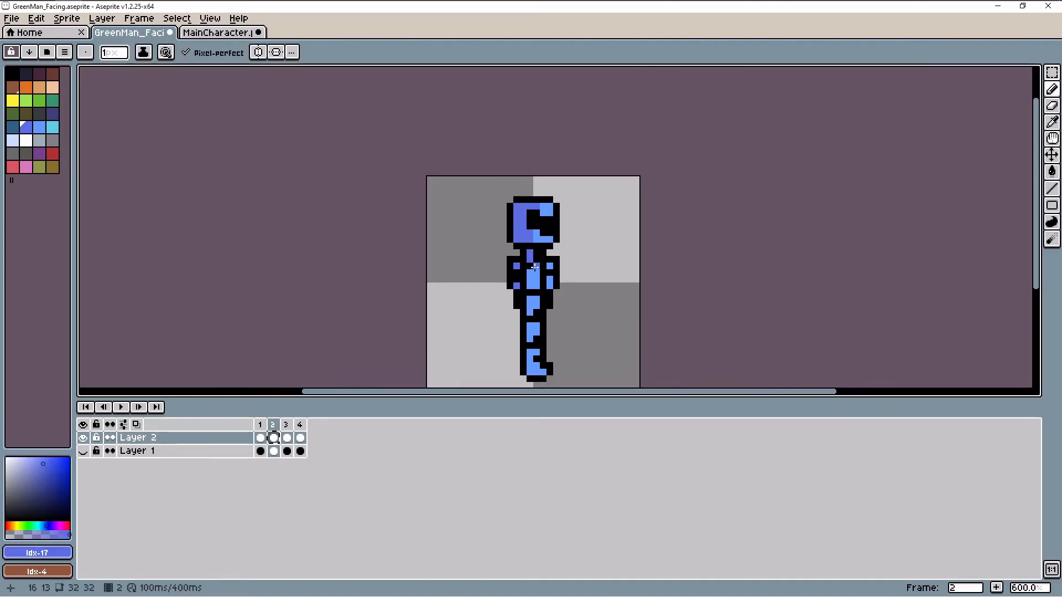
key("ctrl+z")
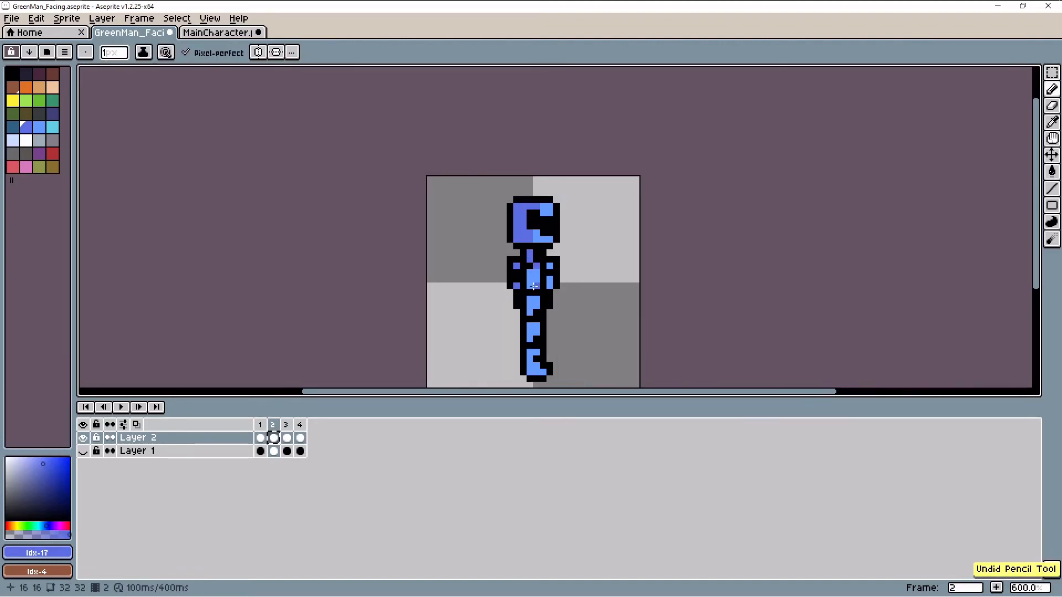
left_click_drag(531, 301, 532, 372)
left_click(535, 326)
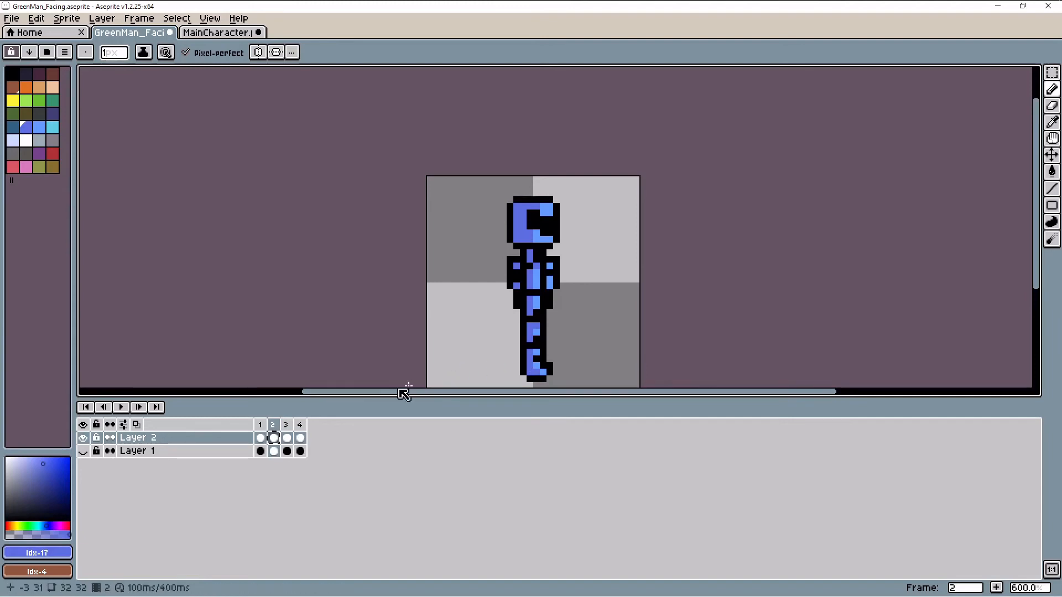
Replace frame 3's artwork with a copy of frame 1's shaded figure
left_click(286, 425)
scroll(483, 289, "up", 1)
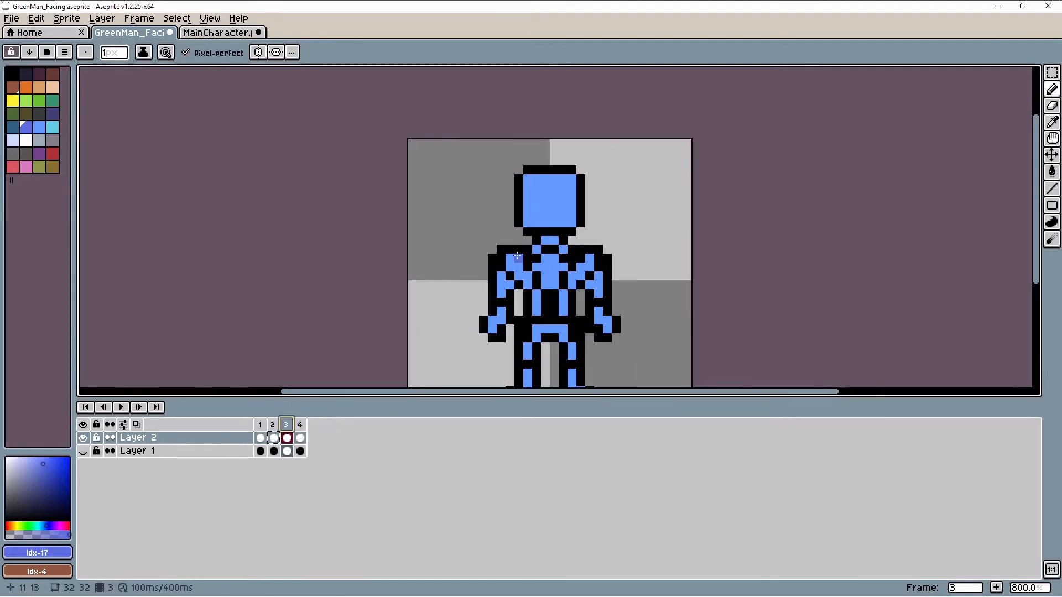
left_click(260, 425)
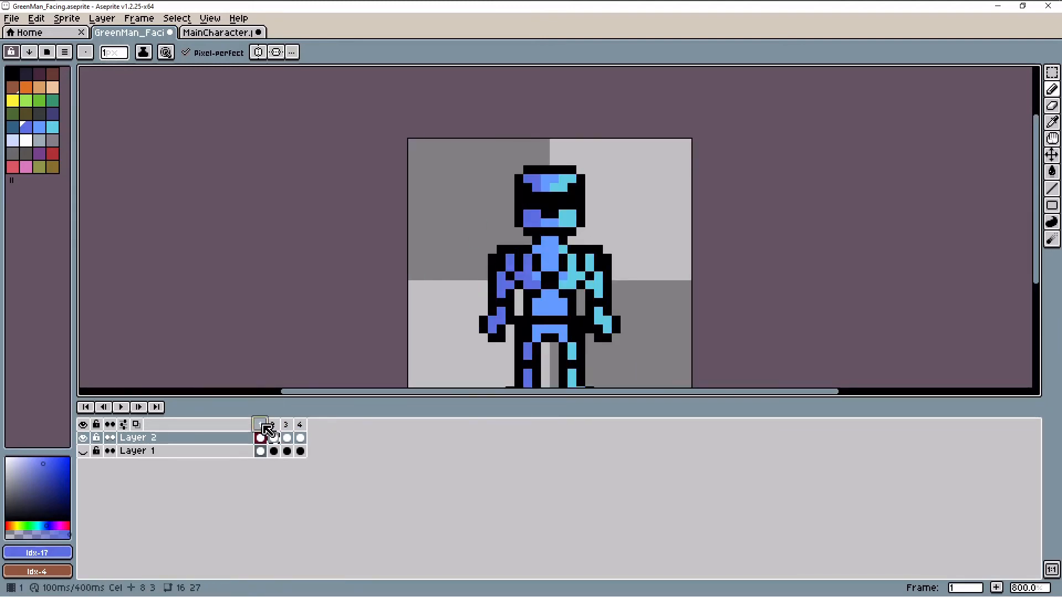
scroll(473, 320, "down", 2)
key("ctrl+a")
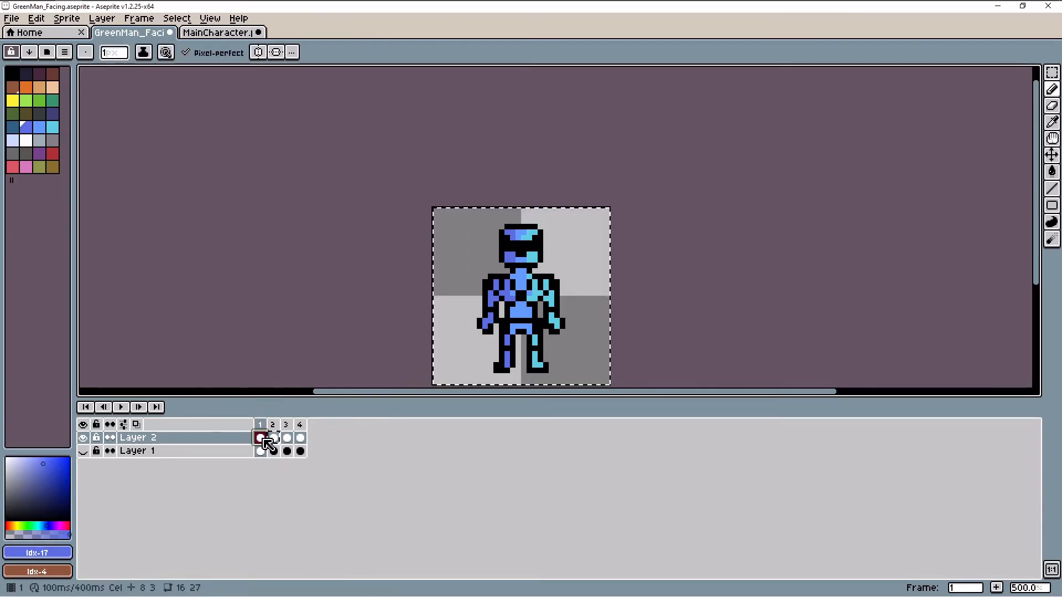
left_click(288, 423)
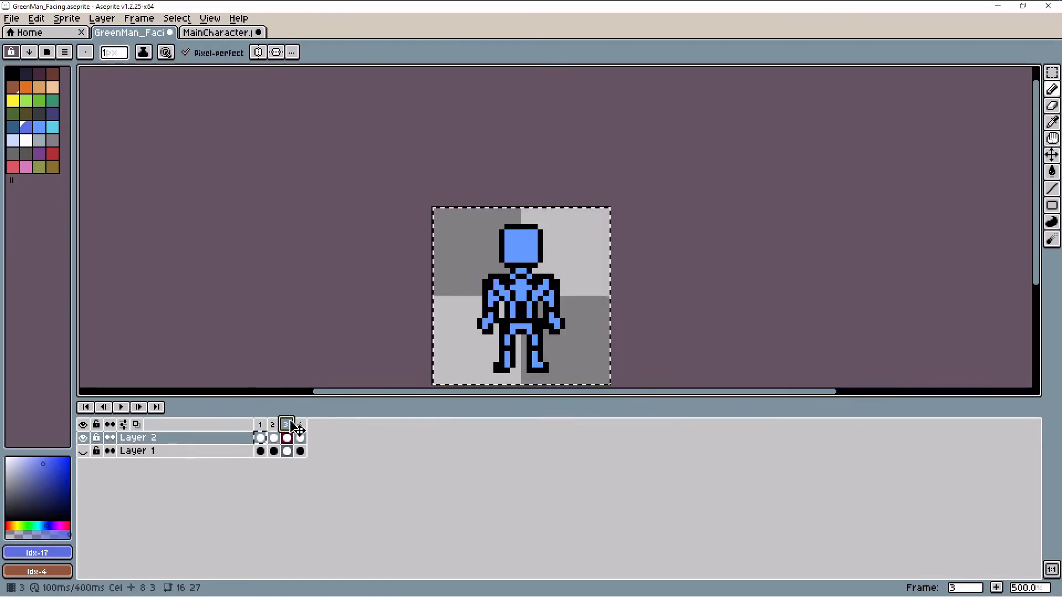
key("ctrl+v")
Paint over the visor on frame 3's head with darker blue #5b6ee1 on the viewer's left side and mid-blue #639bff in the middle
key("e")
scroll(475, 249, "up", 5)
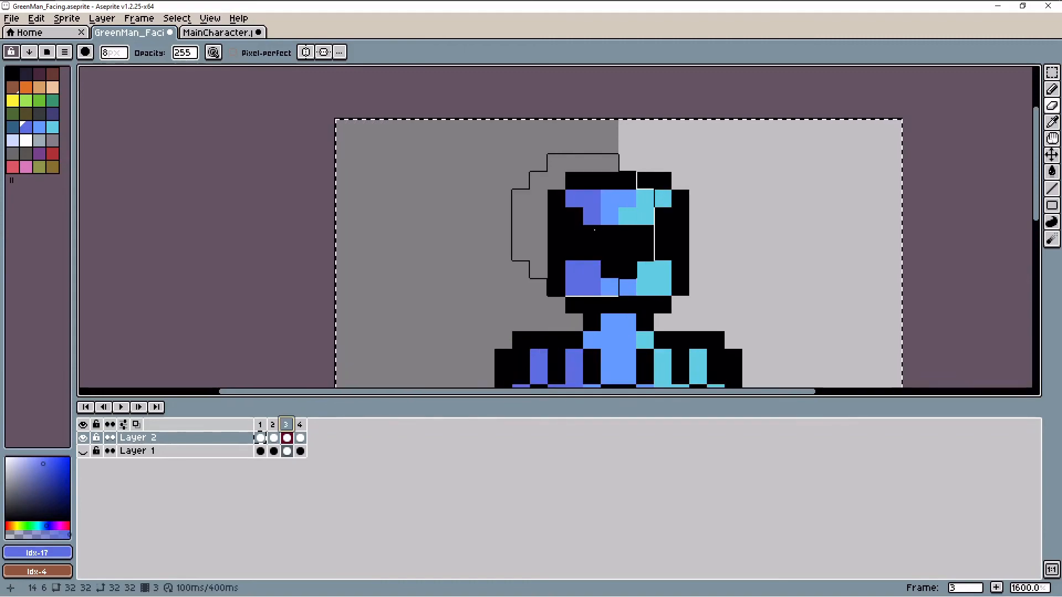
left_click(591, 202, "alt")
key("b")
left_click_drag(591, 228, 576, 268)
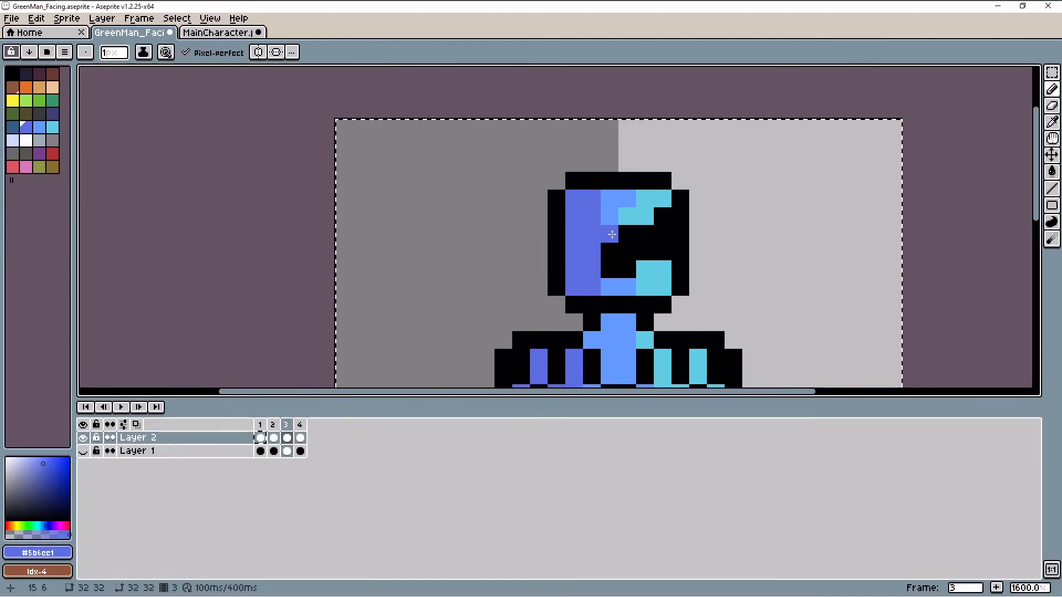
left_click(610, 213, "alt")
left_click_drag(611, 232, 610, 274)
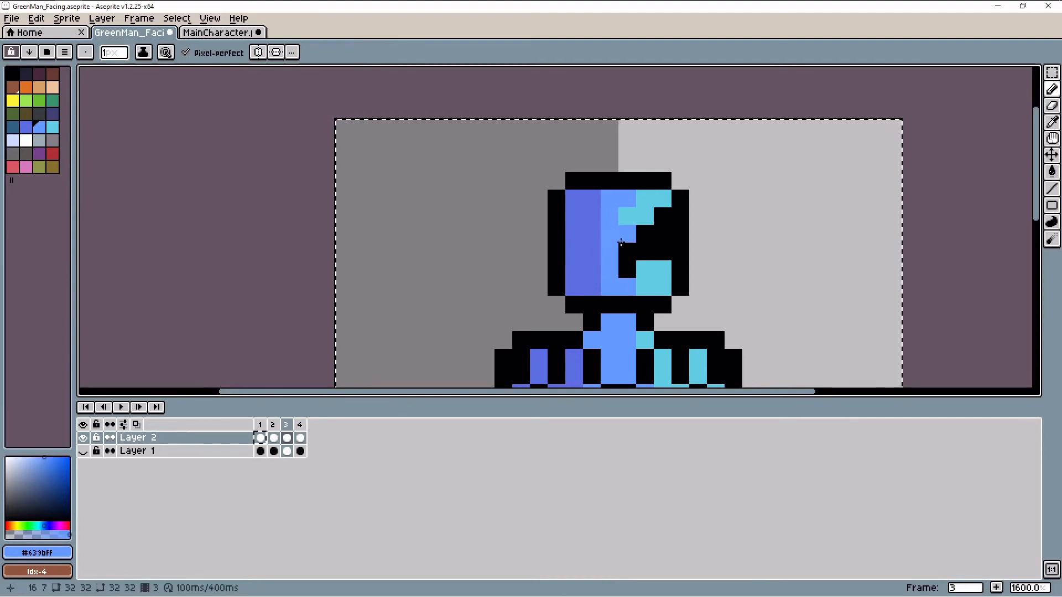
left_click(624, 268)
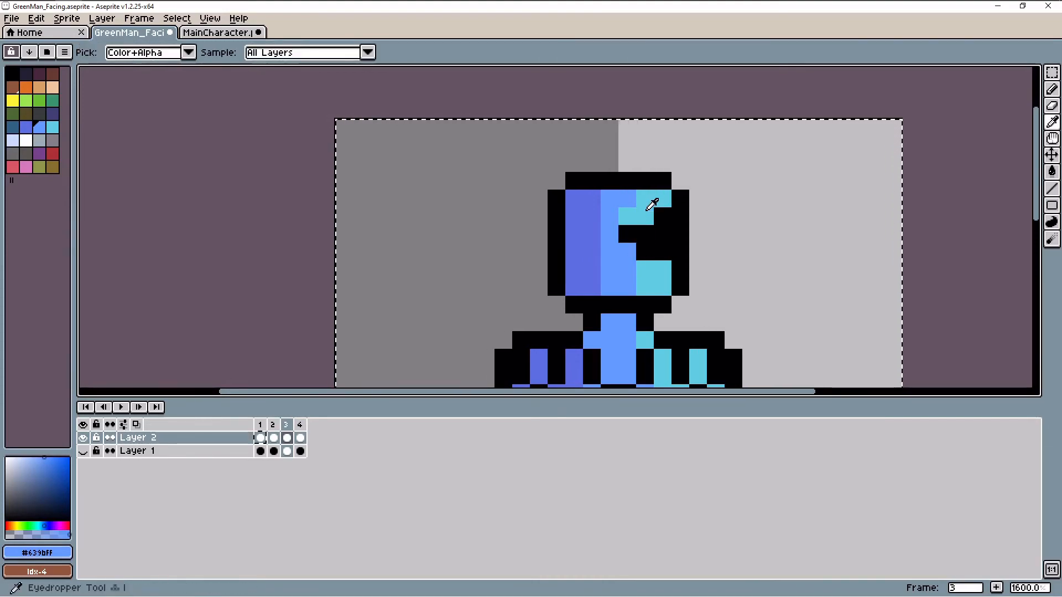
Paint over the remaining visor on the viewer's right side of frame 3's head with light cyan #5fcde4
left_click(635, 223, "alt")
left_click(628, 234)
left_click_drag(643, 234, 645, 253)
left_click_drag(662, 218, 656, 259)
scroll(655, 261, "down", 4)
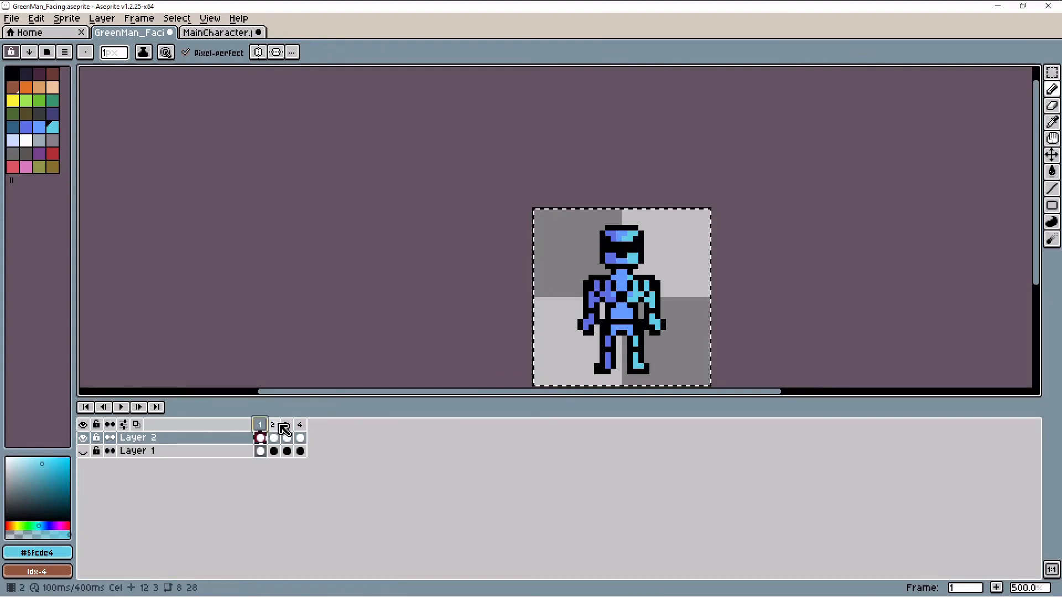
Compare the shading across all four frames and play the animation
left_click(278, 426)
left_click(290, 430)
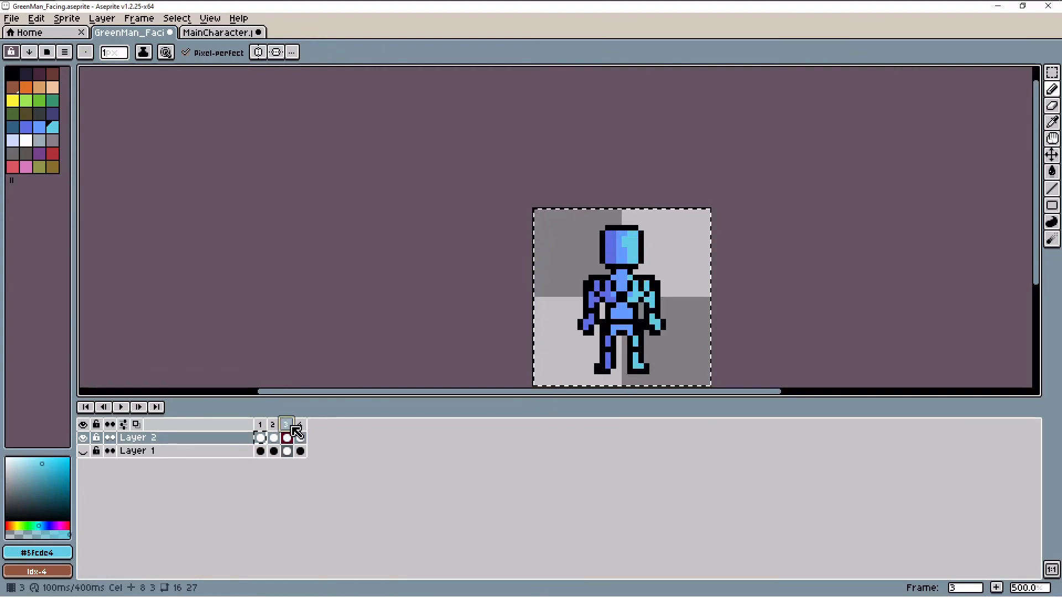
left_click(261, 427)
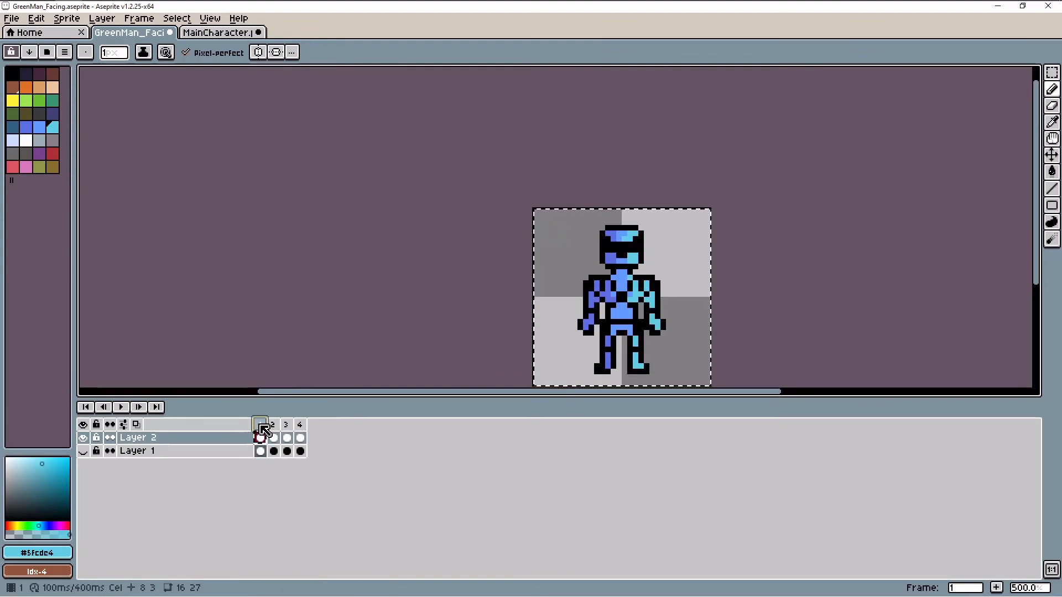
left_click(290, 427)
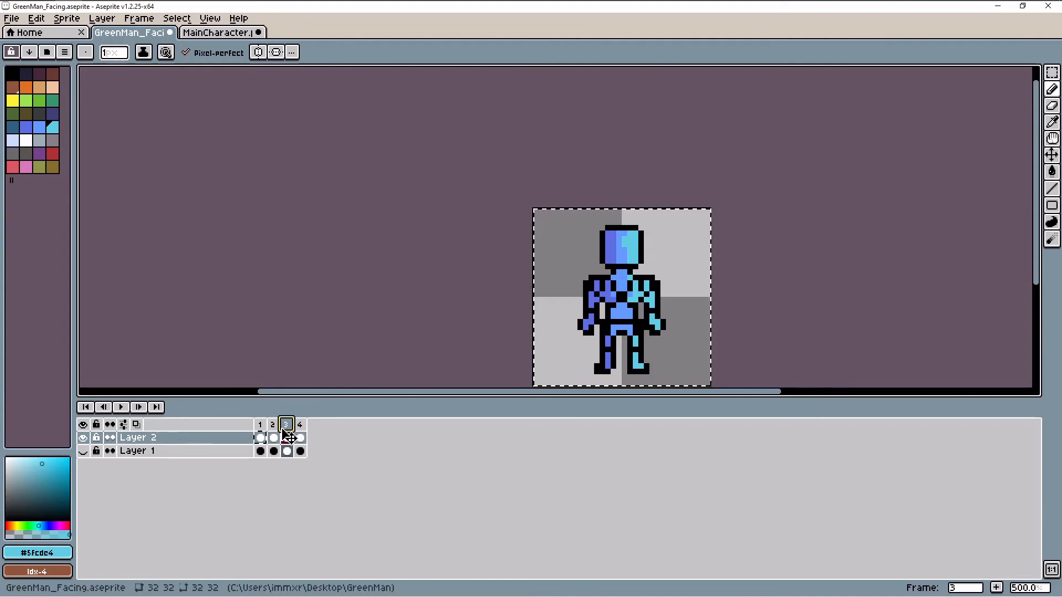
left_click(274, 428)
left_click(261, 428)
left_click(122, 407)
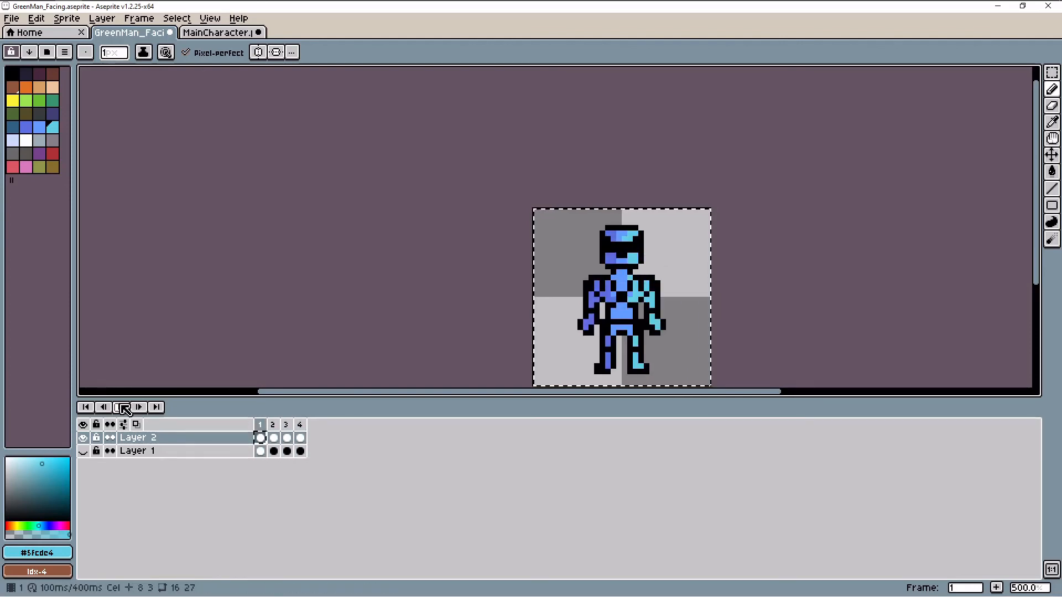
left_click(125, 408)
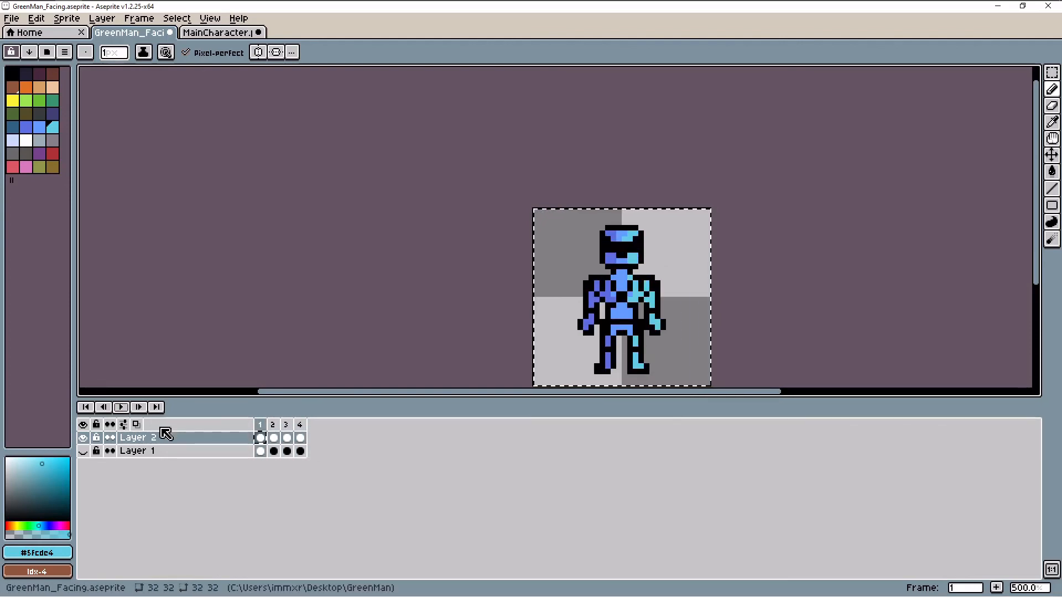
left_click(273, 424)
left_click(286, 424)
left_click(299, 425)
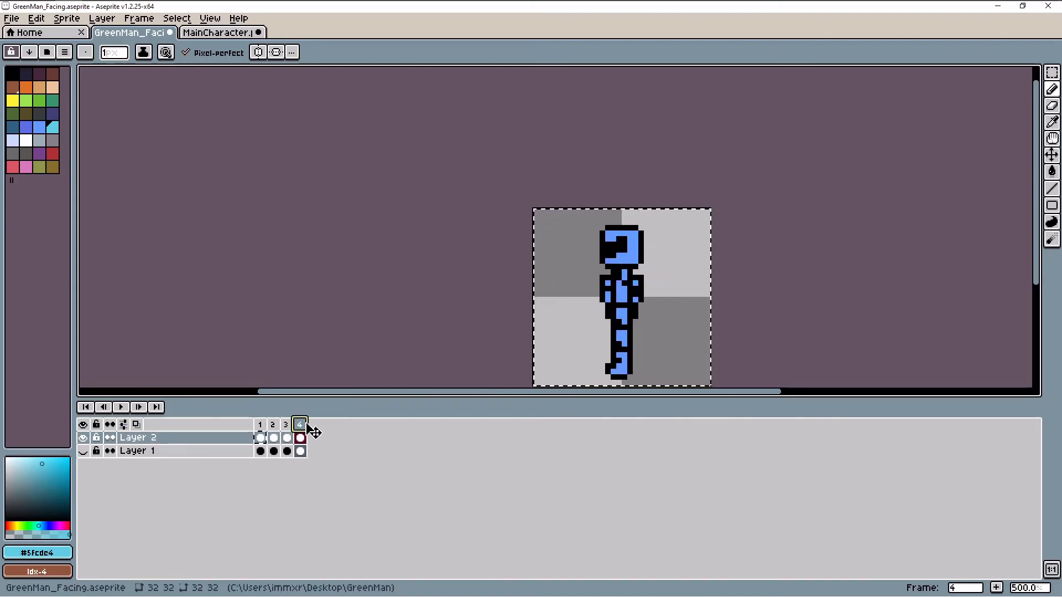
Replace frame 4's artwork with a horizontally flipped copy of frame 2's shaded side view
left_click(275, 433)
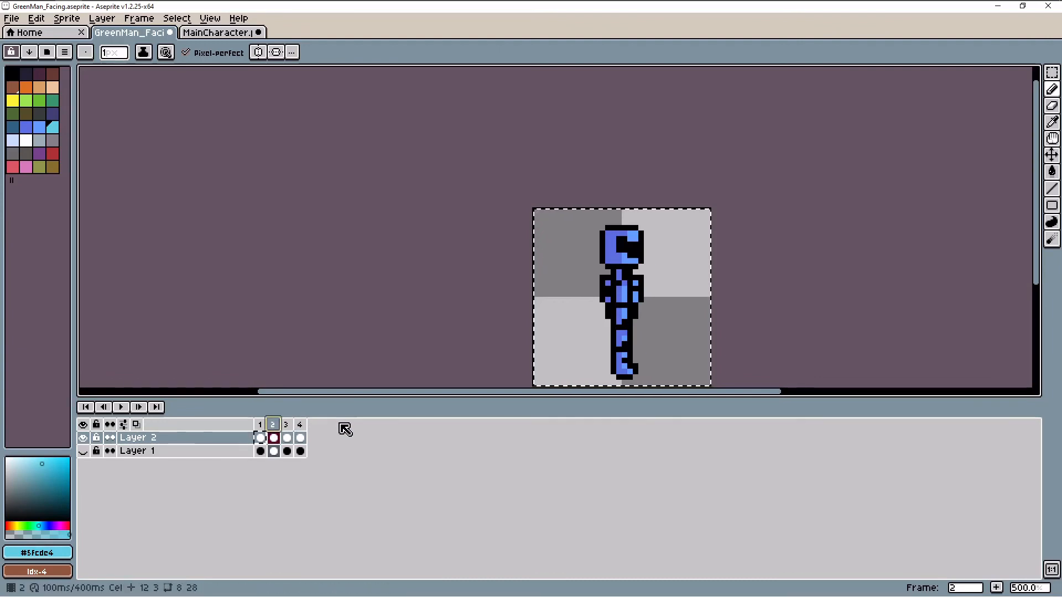
left_click(298, 427)
key("ctrl+v")
key("shift+h")
left_click(502, 211)
scroll(643, 281, "down", 1)
scroll(644, 306, "up", 1)
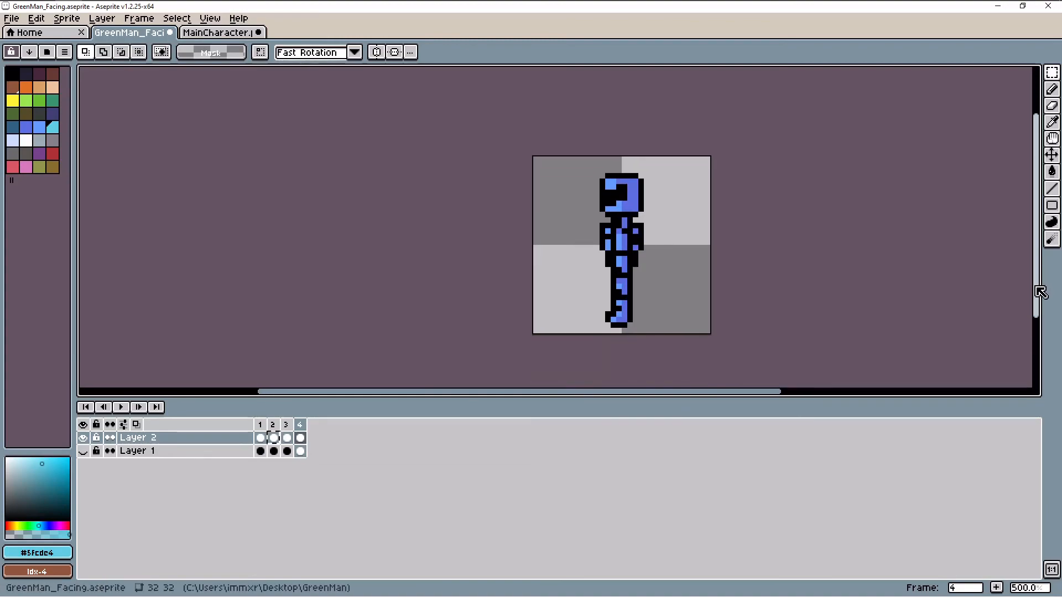
Place the MainCharacter sprite side by side with GreenMan_Facing in a split view and play the GreenMan_Facing animation
left_click_drag(222, 32, 575, 88)
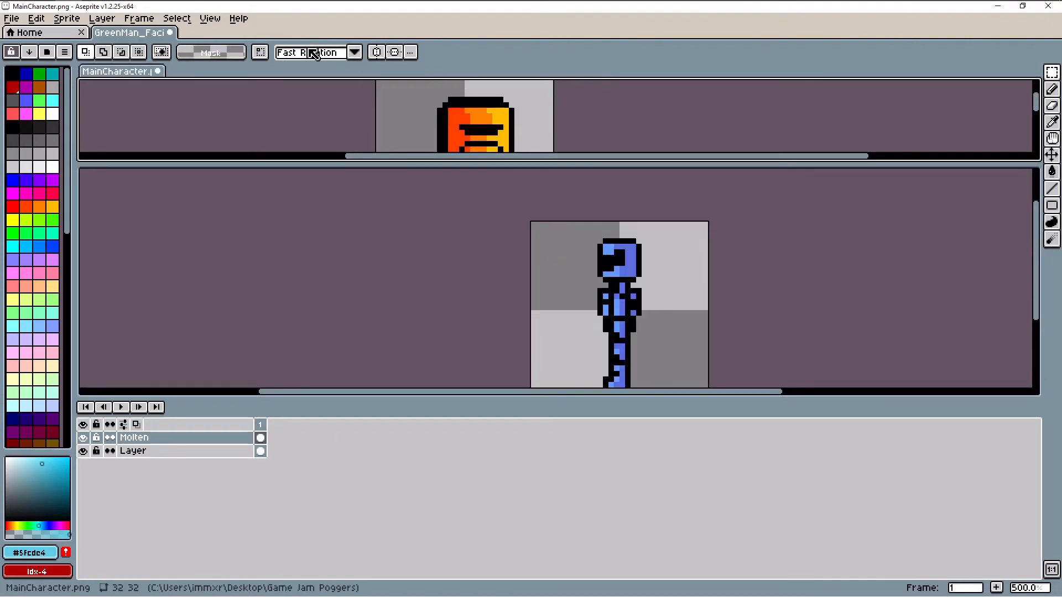
left_click_drag(130, 71, 99, 210)
left_click_drag(365, 215, 510, 224)
left_click_drag(373, 393, 325, 394)
mouse_move(691, 399)
left_mouse_down()
mouse_move(720, 398)
mouse_move(709, 394)
left_mouse_up()
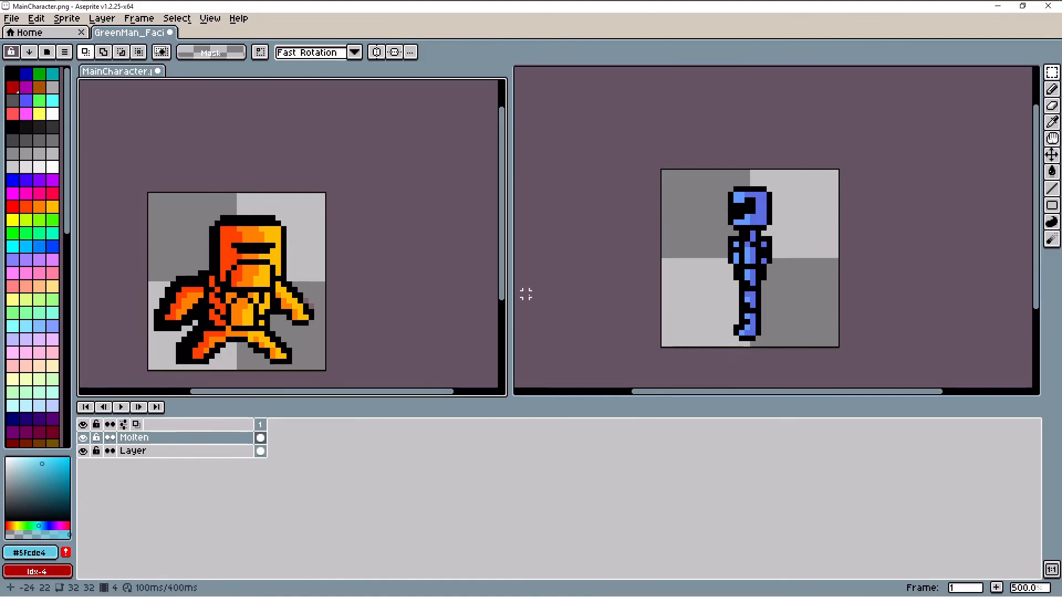
left_click(630, 109)
left_click(121, 407)
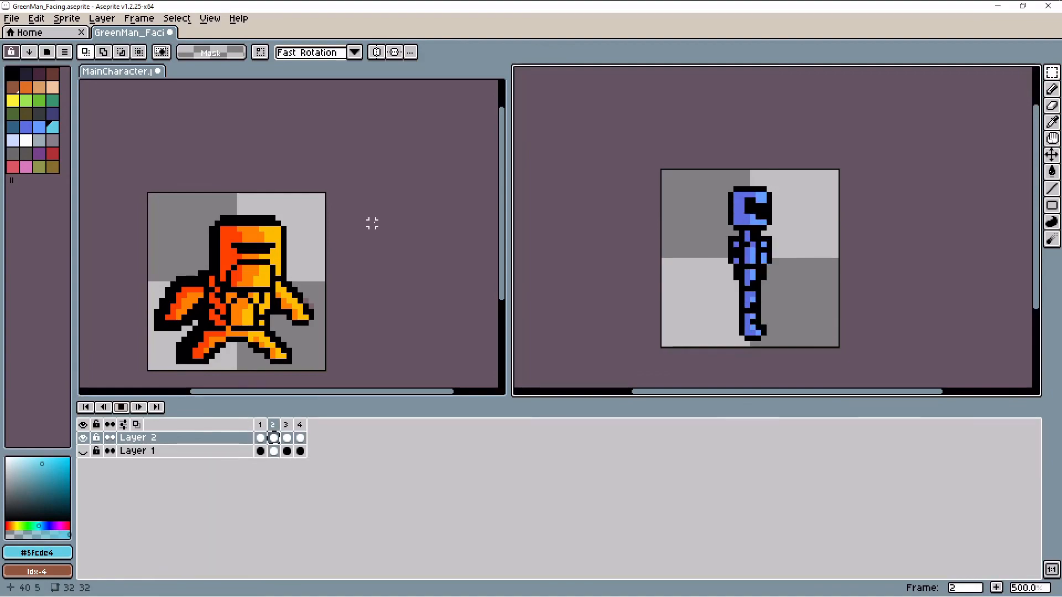